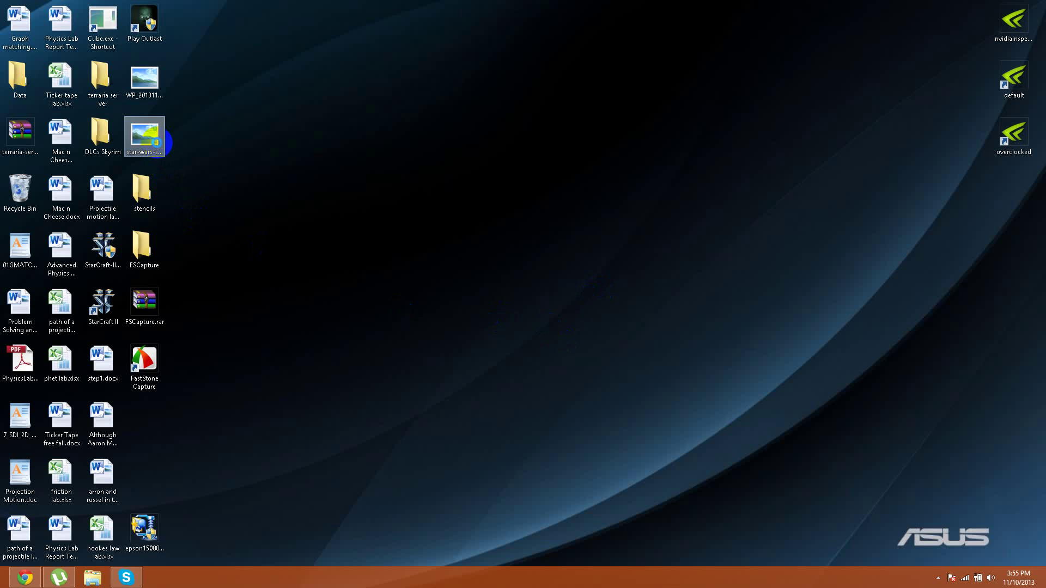
# - Open star-wars-stormtrooper.jpg from the desktop with GIMP using its right-click menu
pyautogui.click(156, 143)
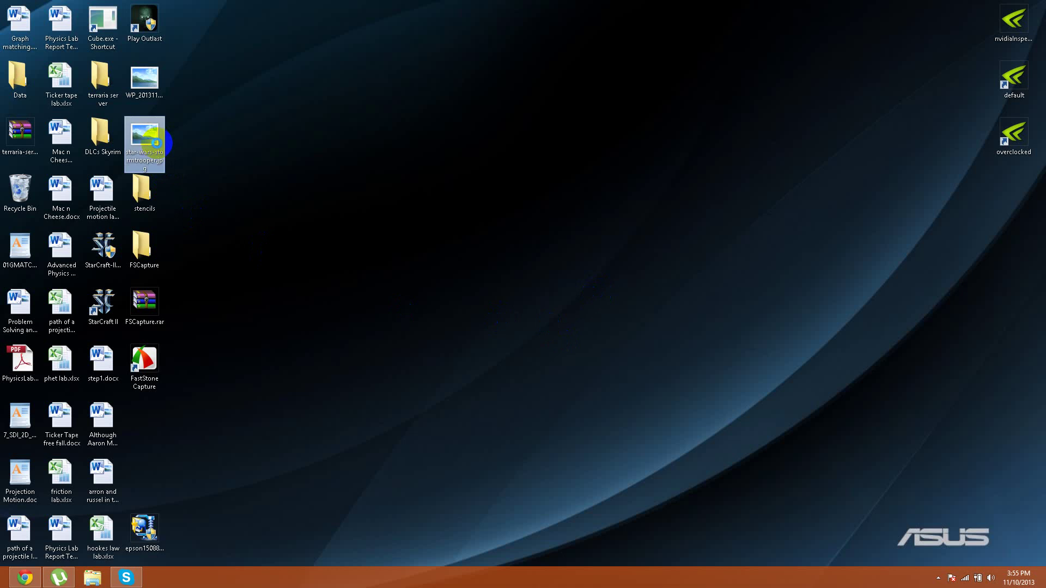
pyautogui.rightClick(156, 142)
pyautogui.click(246, 201)
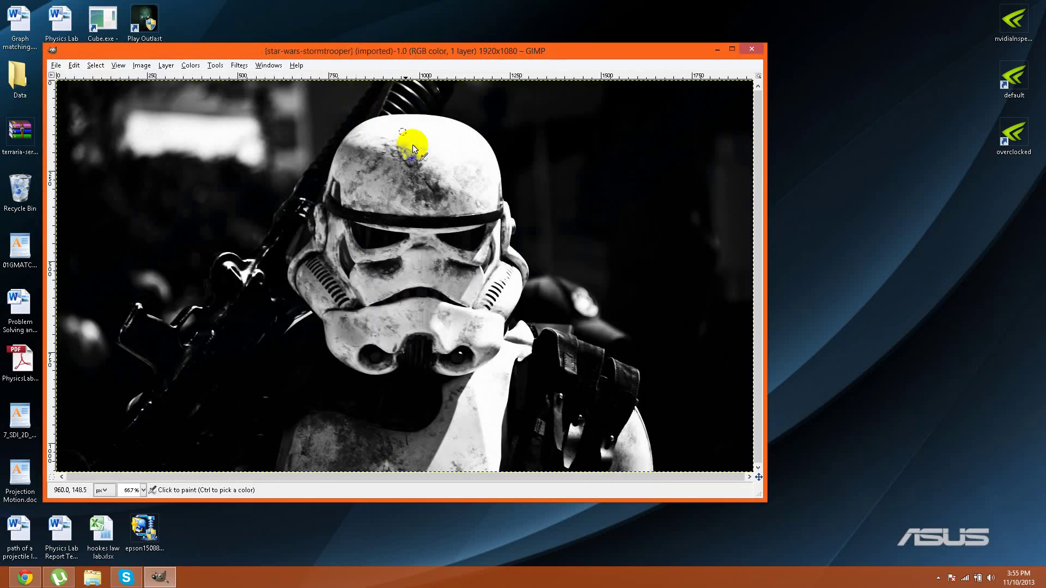
# - Maximize the image window and restore the Toolbox and Tool Options dock
pyautogui.click(260, 67)
pyautogui.click(731, 50)
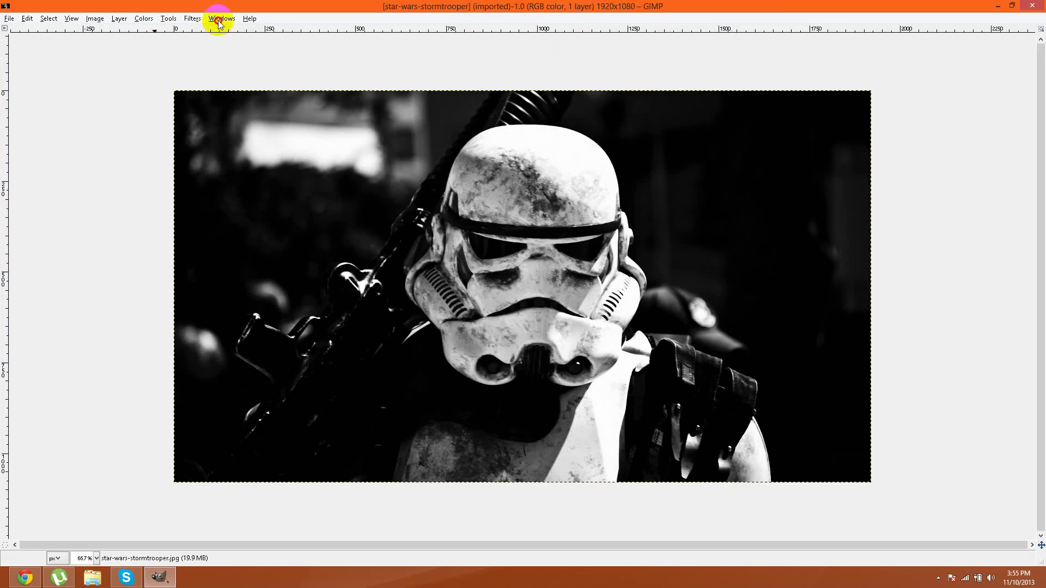
pyautogui.click(220, 18)
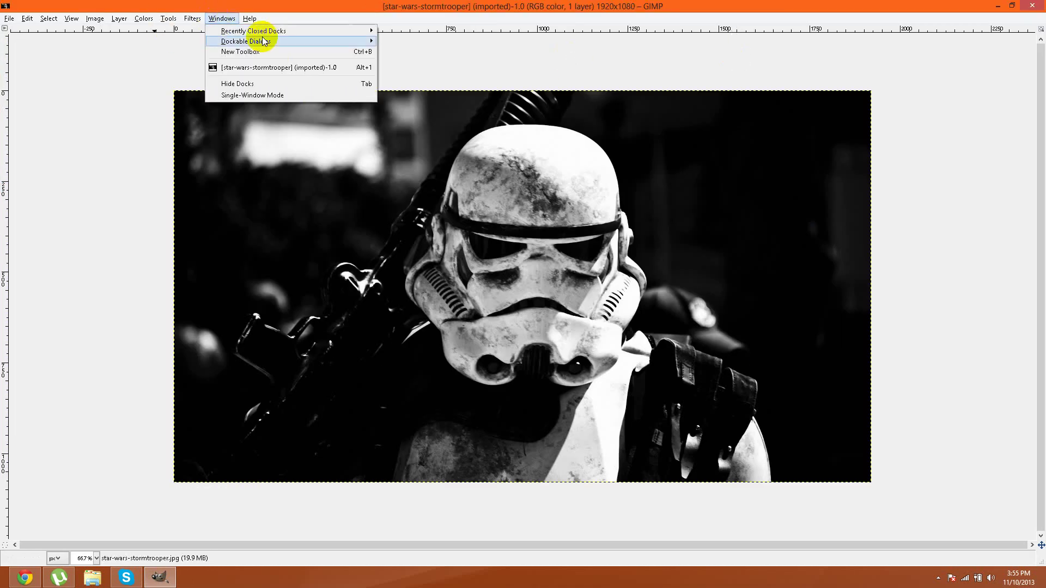
pyautogui.click(420, 31)
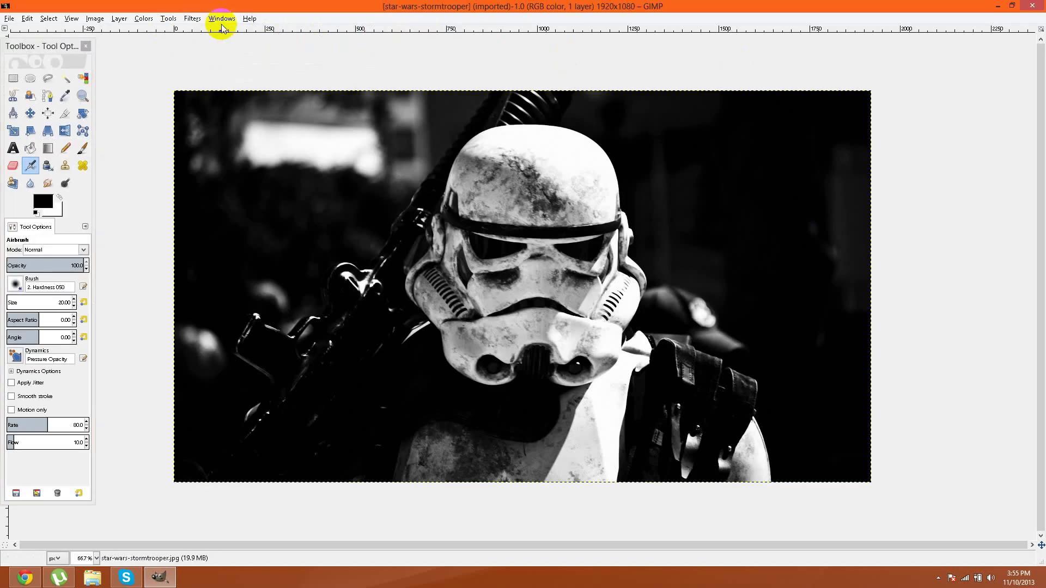
# - Reopen the Layers, Channels, Paths and Brushes dock and dock it into the window
pyautogui.press('m')
pyautogui.click(219, 21)
pyautogui.moveTo(253, 31)
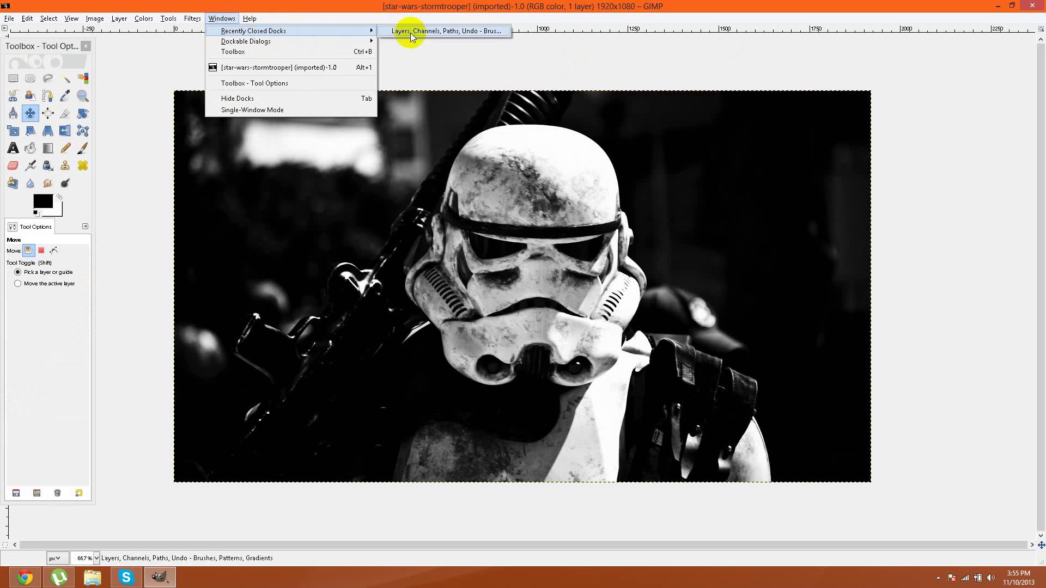
pyautogui.click(411, 31)
pyautogui.moveTo(723, 102)
pyautogui.mouseDown()
pyautogui.moveTo(929, 85)
pyautogui.moveTo(948, 41)
pyautogui.mouseUp()
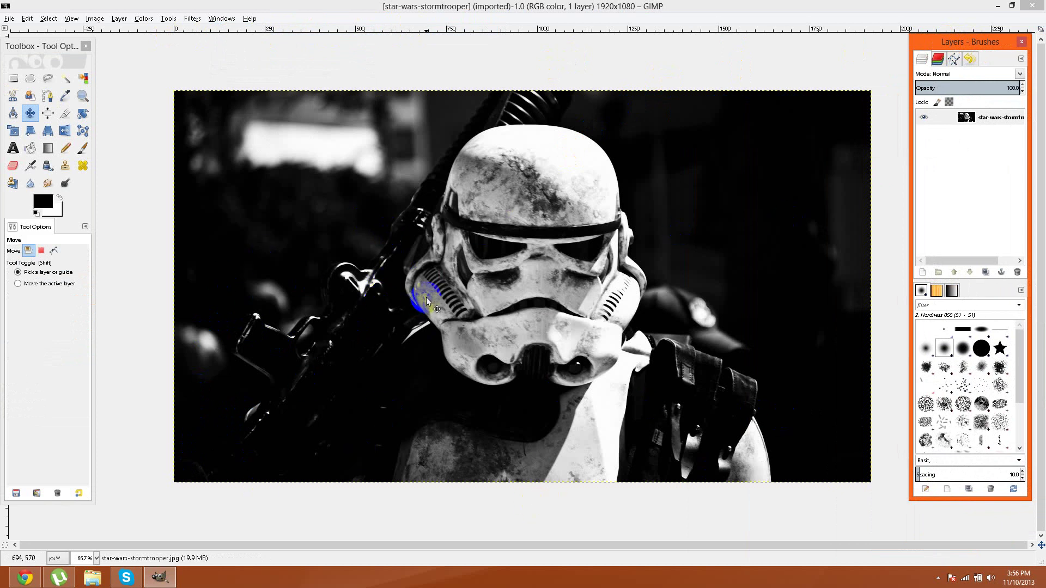
# - Undo the whitened background while keeping the trooper selected
pyautogui.click(515, 355)
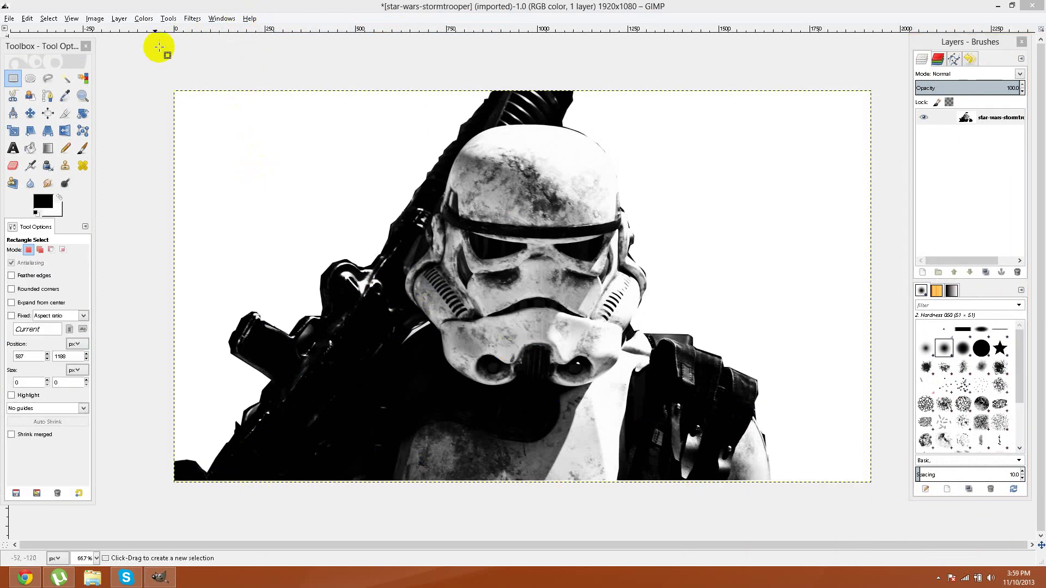
pyautogui.click(480, 482)
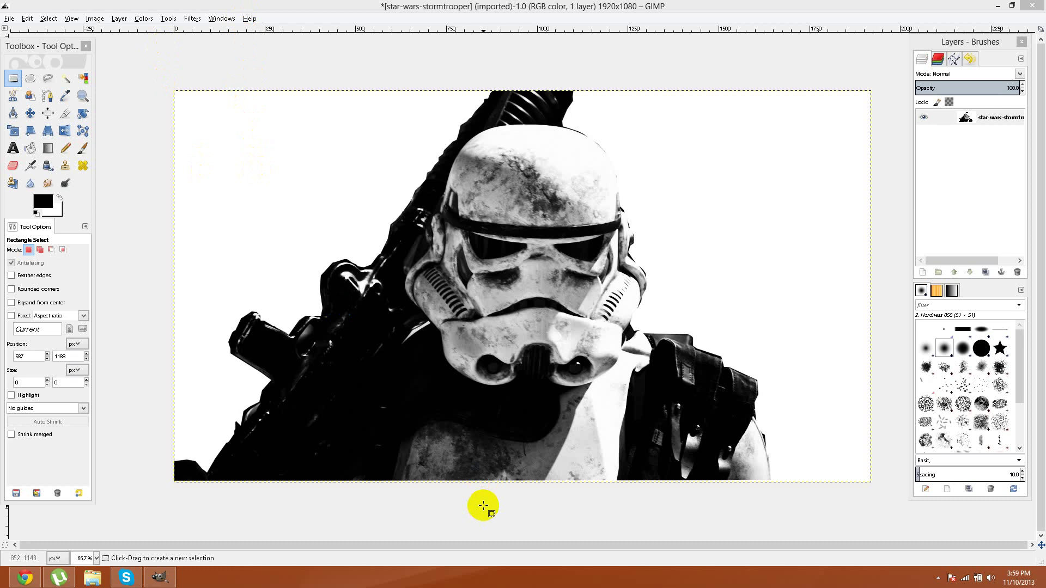
pyautogui.hotkey('ctrl', 'z')
pyautogui.hotkey('ctrl', 'z')
pyautogui.click(278, 474)
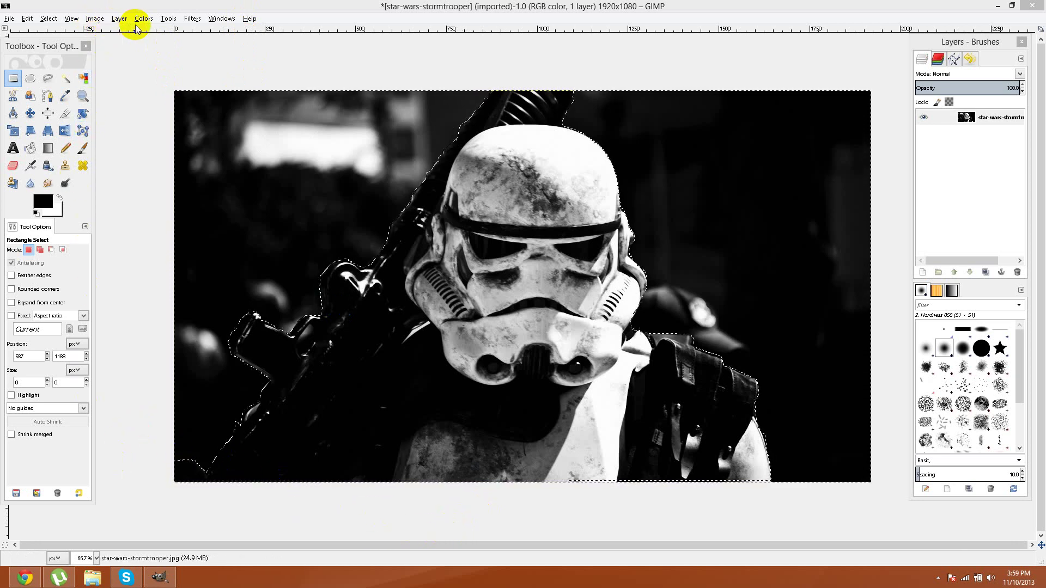
# - Add an alpha channel to the layer and delete the background to transparency
pyautogui.click(119, 18)
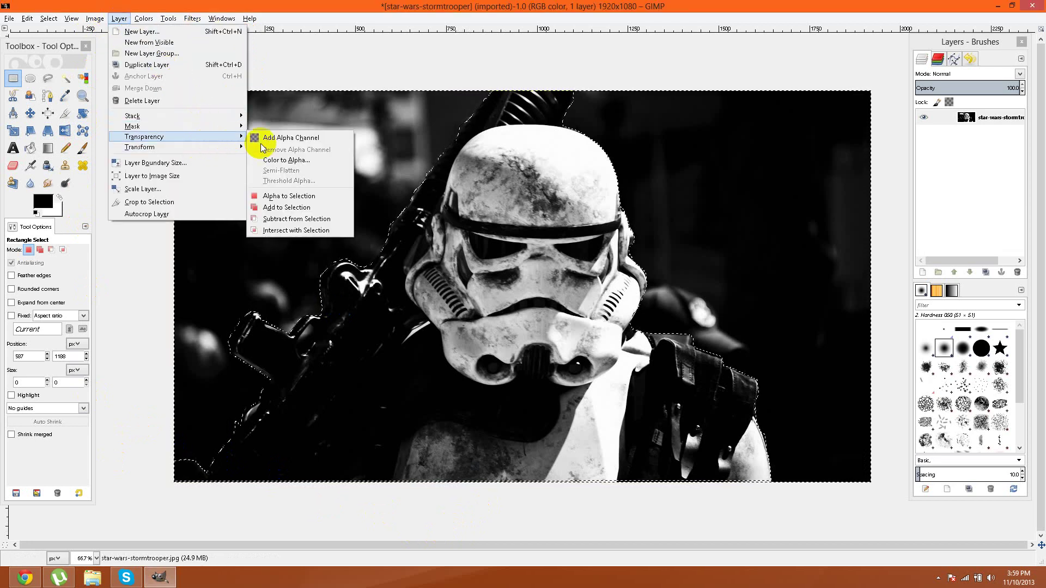
pyautogui.moveTo(144, 137)
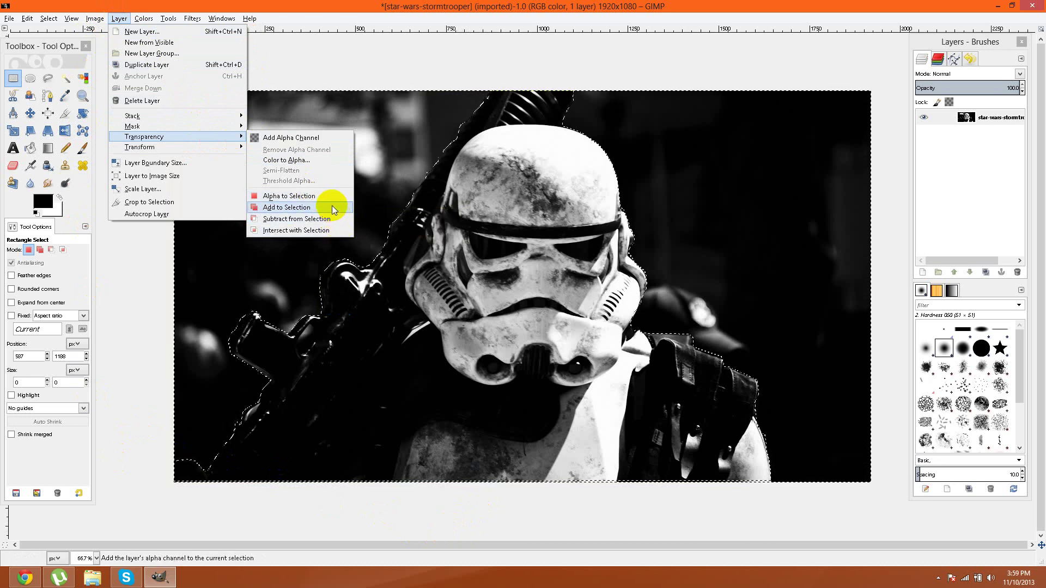
pyautogui.click(317, 138)
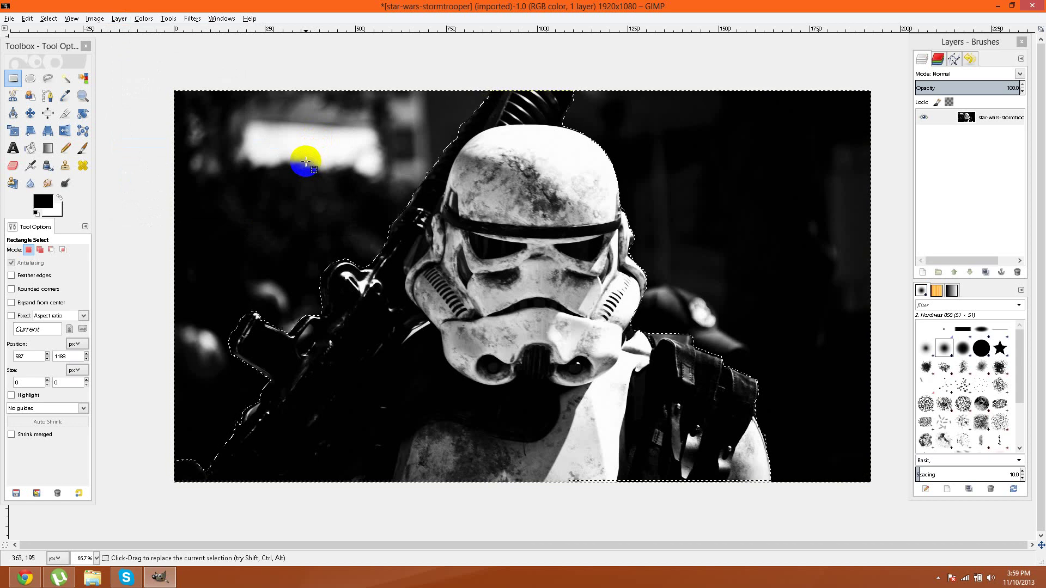
pyautogui.press('Delete')
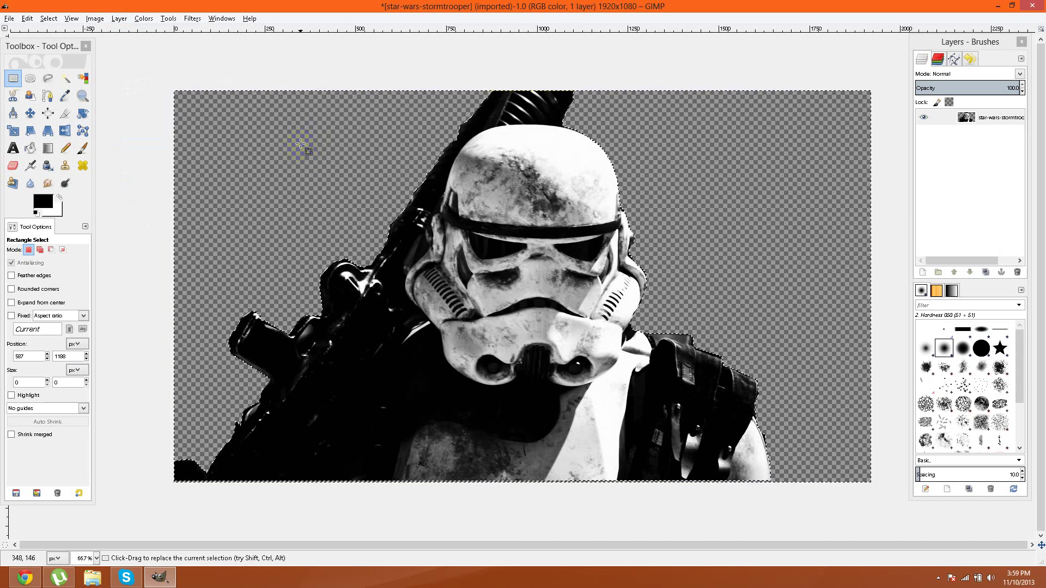
# - Apply a radius-5 Gaussian blur to the selected trooper
pyautogui.click(193, 21)
pyautogui.moveTo(245, 71)
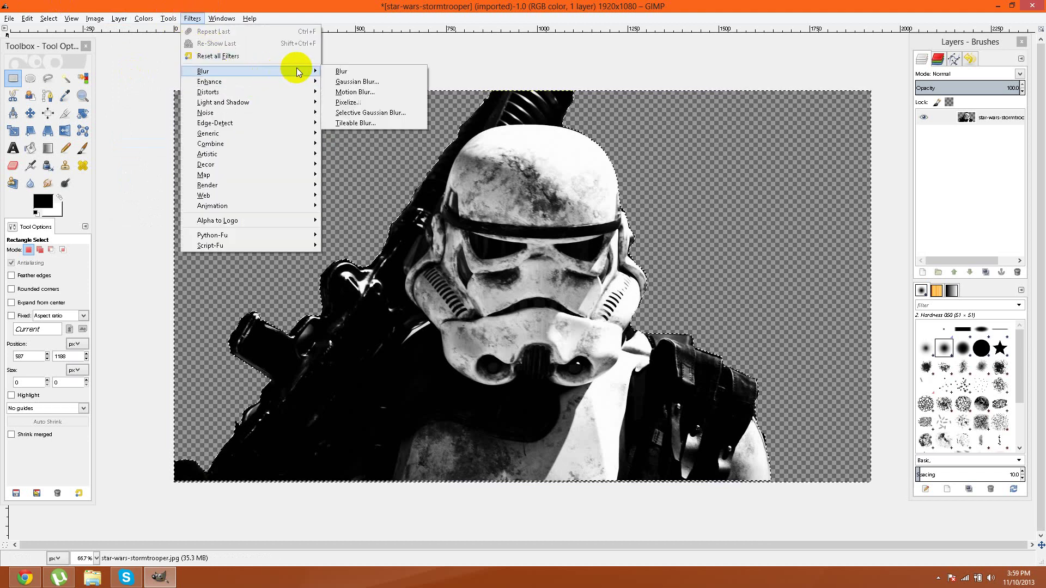
pyautogui.click(360, 80)
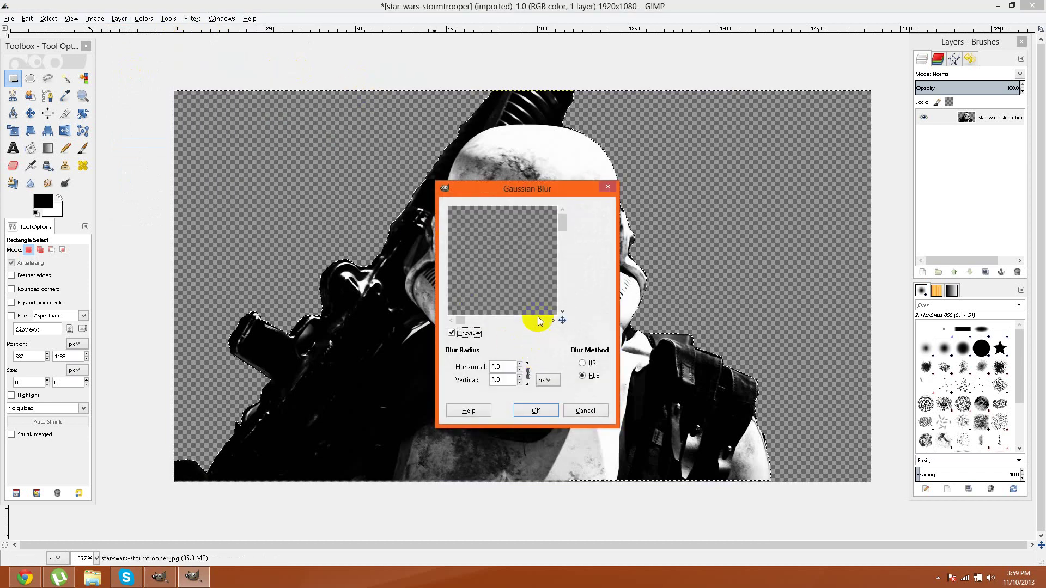
pyautogui.moveTo(542, 285)
pyautogui.mouseDown()
pyautogui.moveTo(399, 323)
pyautogui.moveTo(446, 186)
pyautogui.mouseUp()
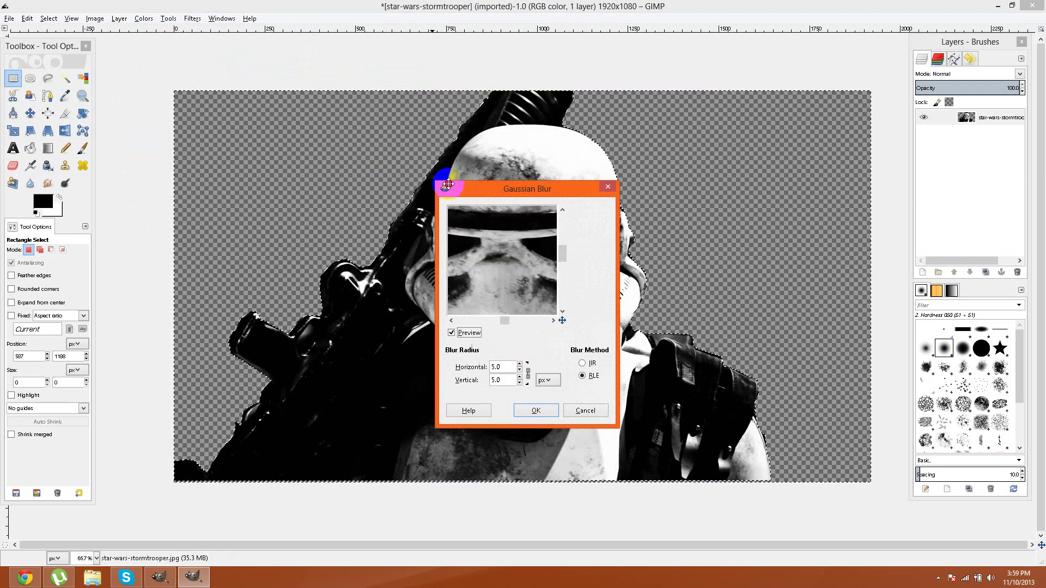
pyautogui.moveTo(501, 275)
pyautogui.mouseDown()
pyautogui.moveTo(467, 210)
pyautogui.moveTo(497, 280)
pyautogui.mouseUp()
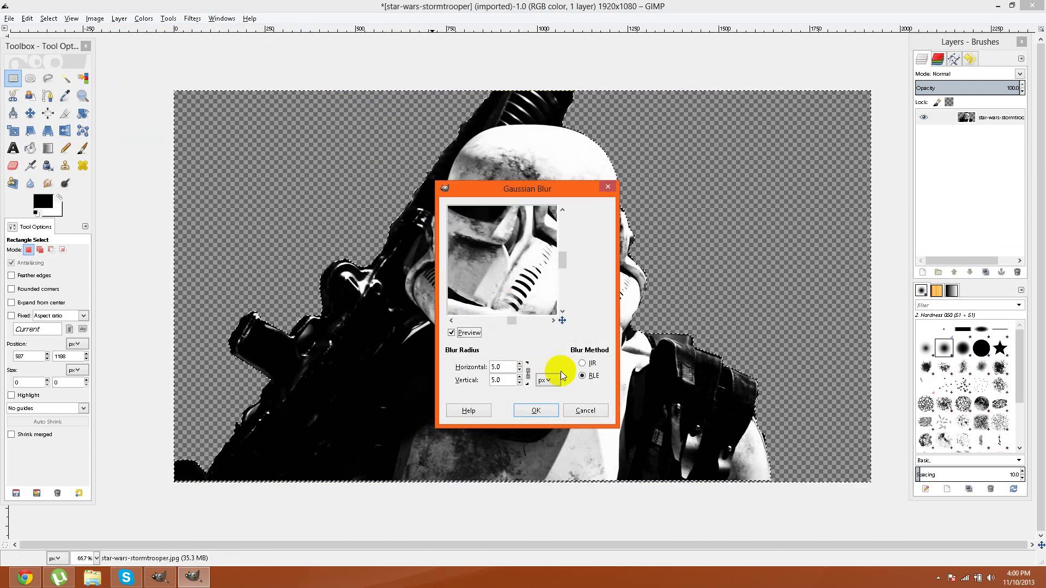
pyautogui.click(536, 410)
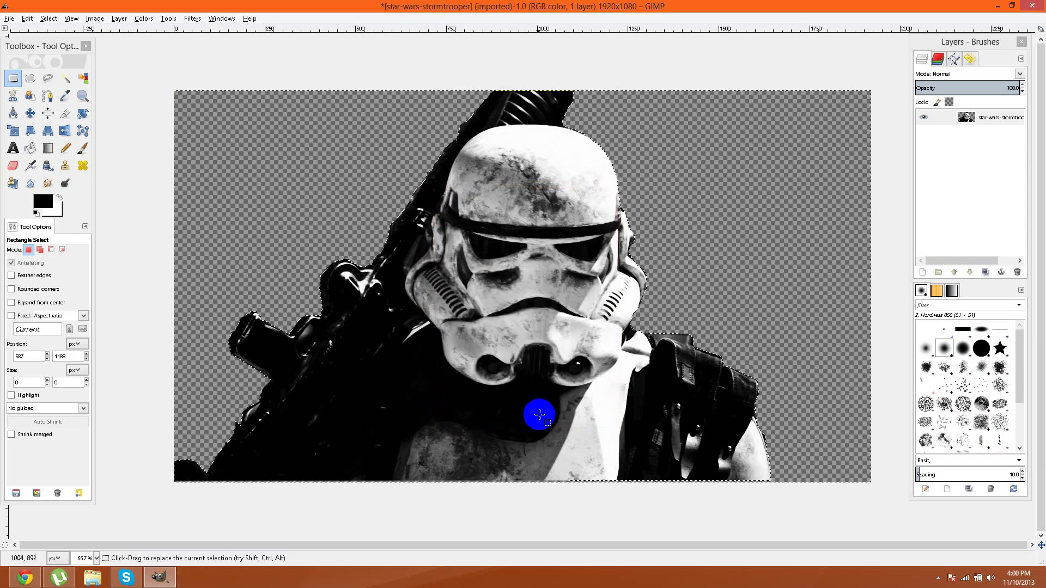
# - Remove the selection and apply a second Gaussian blur to the whole image
pyautogui.rightClick(718, 271)
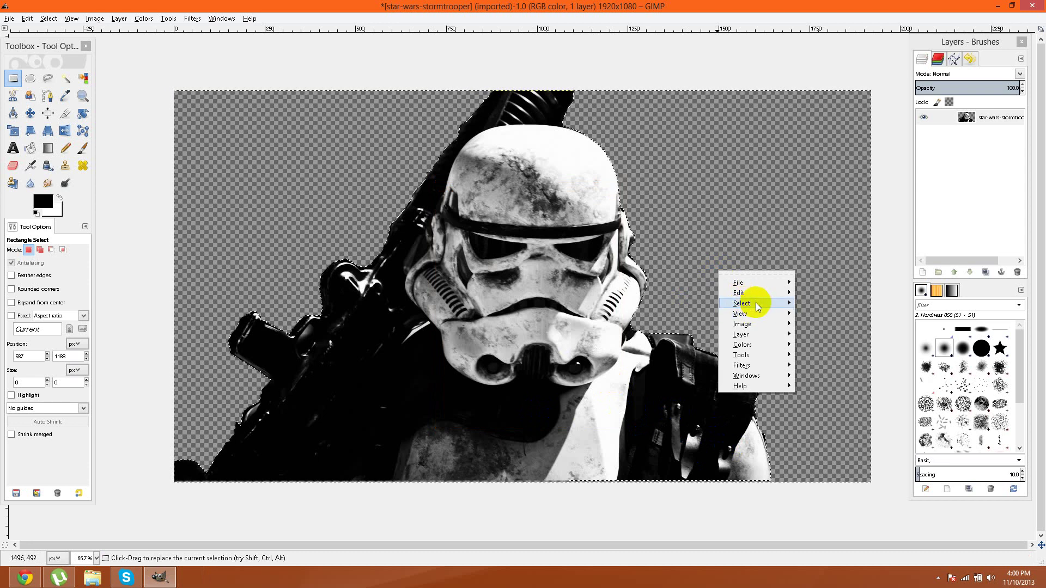
pyautogui.click(807, 324)
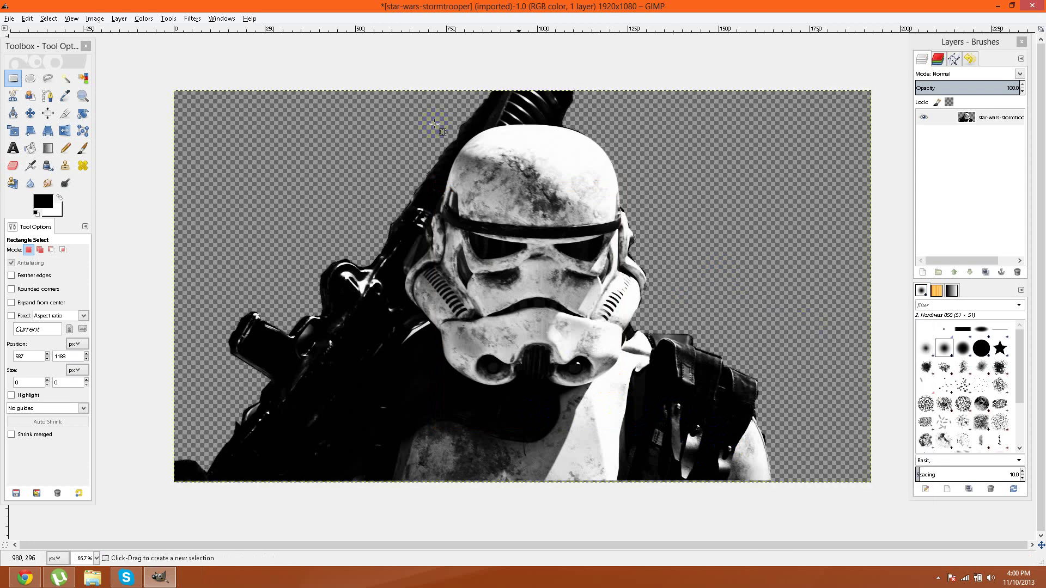
pyautogui.click(188, 20)
pyautogui.moveTo(213, 82)
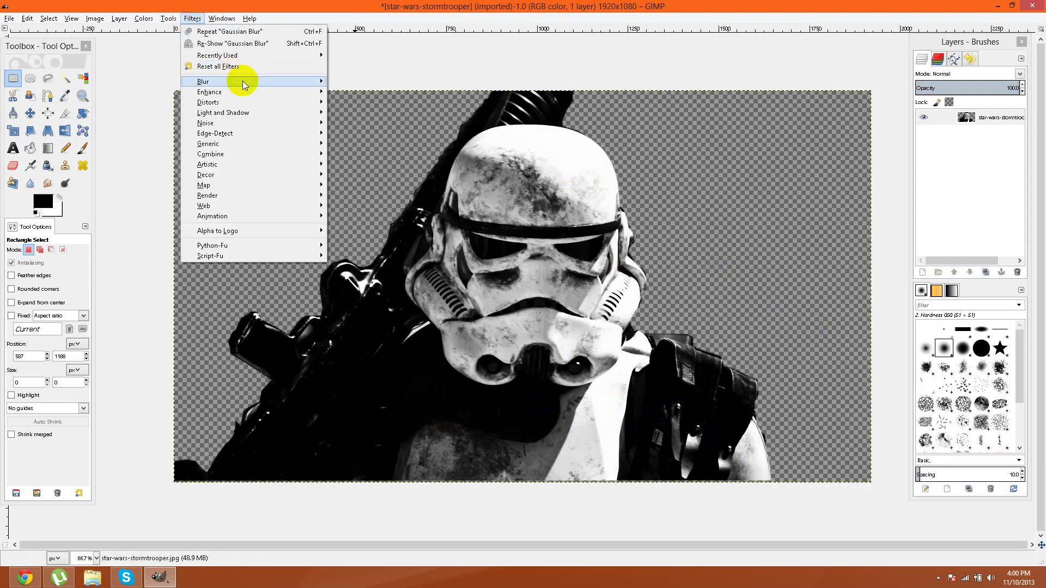
pyautogui.click(379, 92)
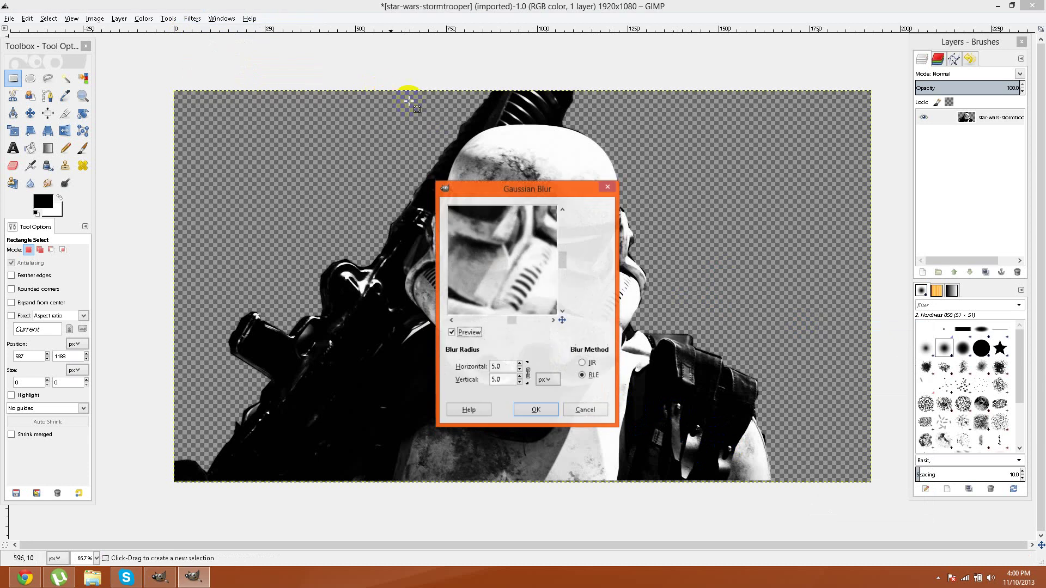
pyautogui.click(536, 410)
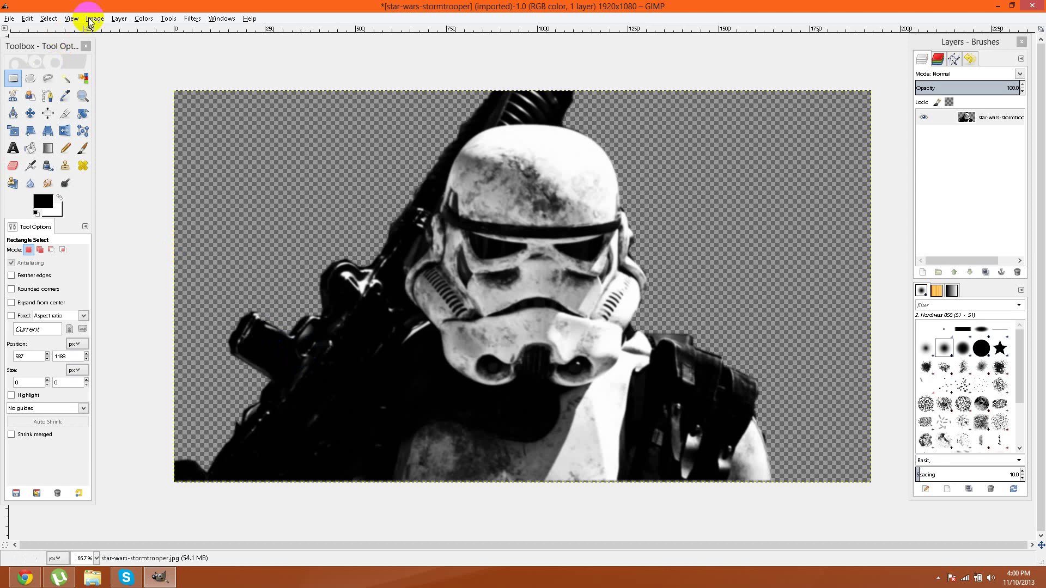
# - Convert the image to indexed mode with a maximum of 3 colours
pyautogui.click(115, 25)
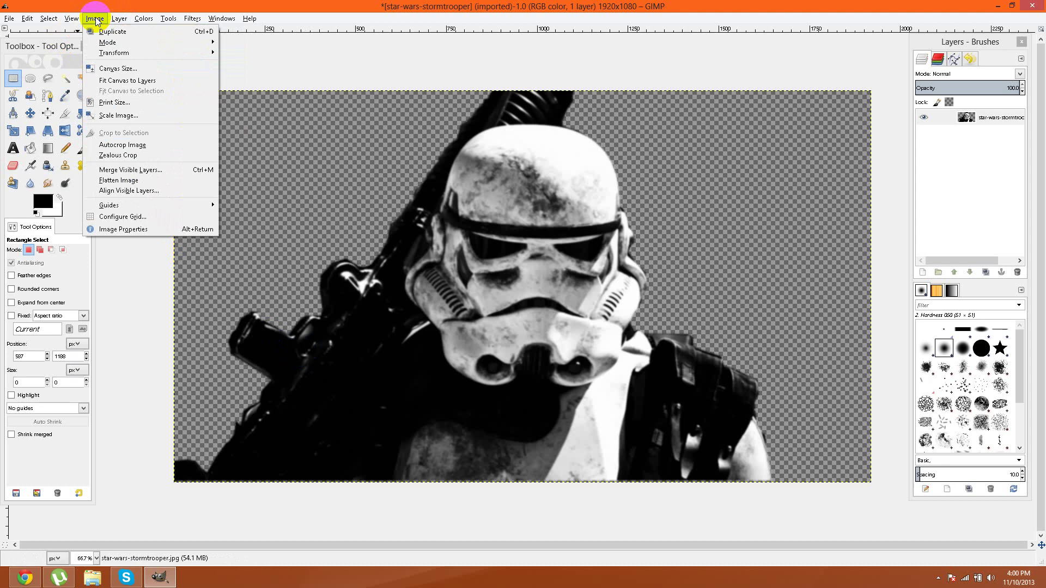
pyautogui.moveTo(108, 42)
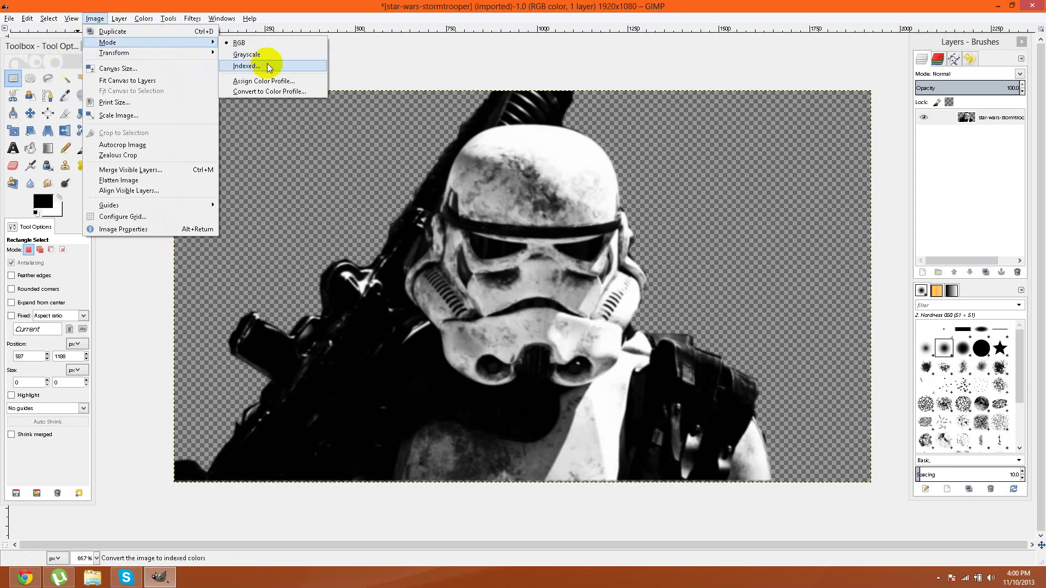
pyautogui.click(267, 63)
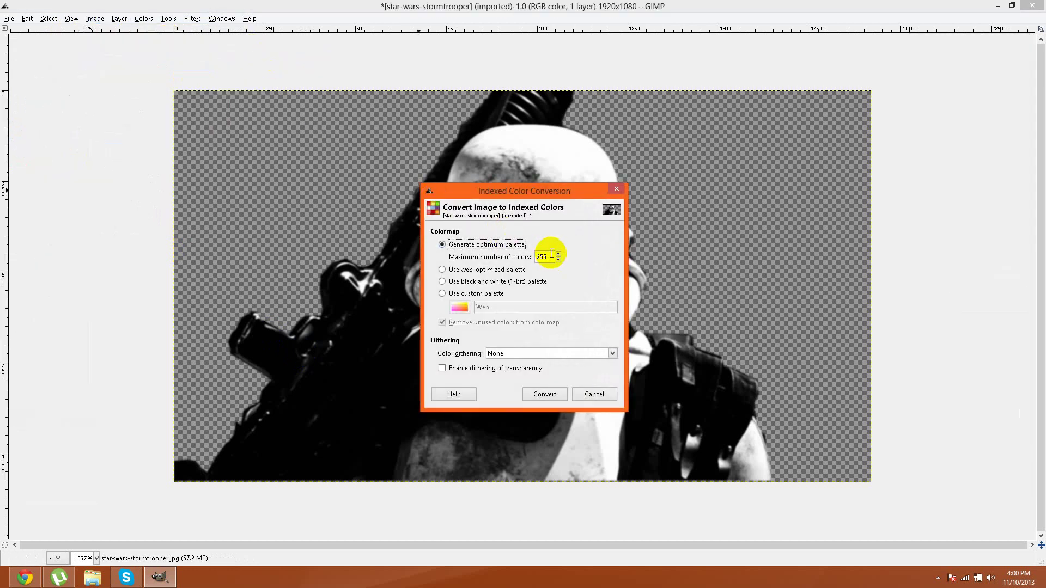
pyautogui.moveTo(549, 254); pyautogui.dragTo(491, 255)
pyautogui.write('3')
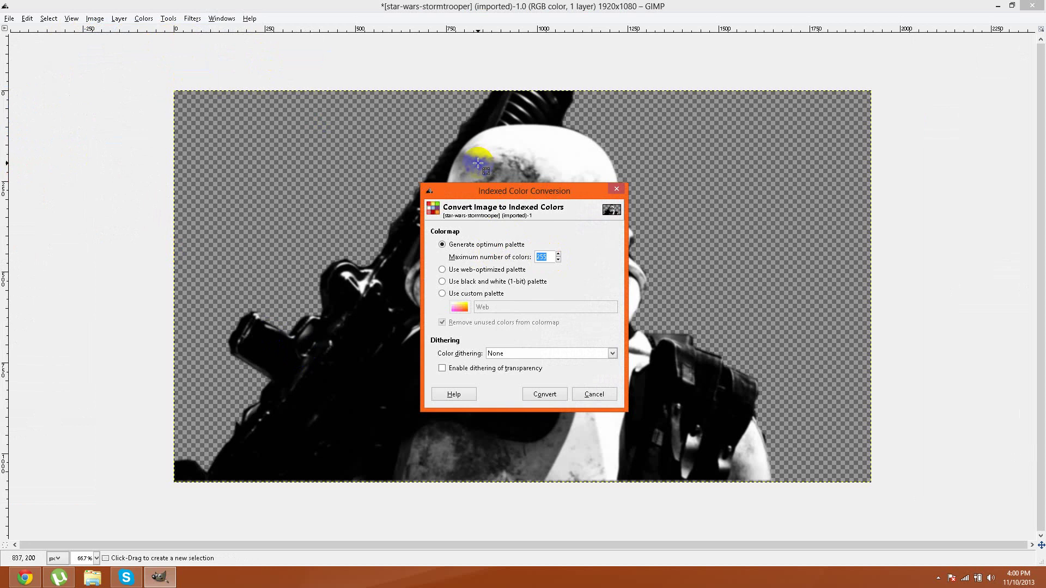
pyautogui.click(544, 395)
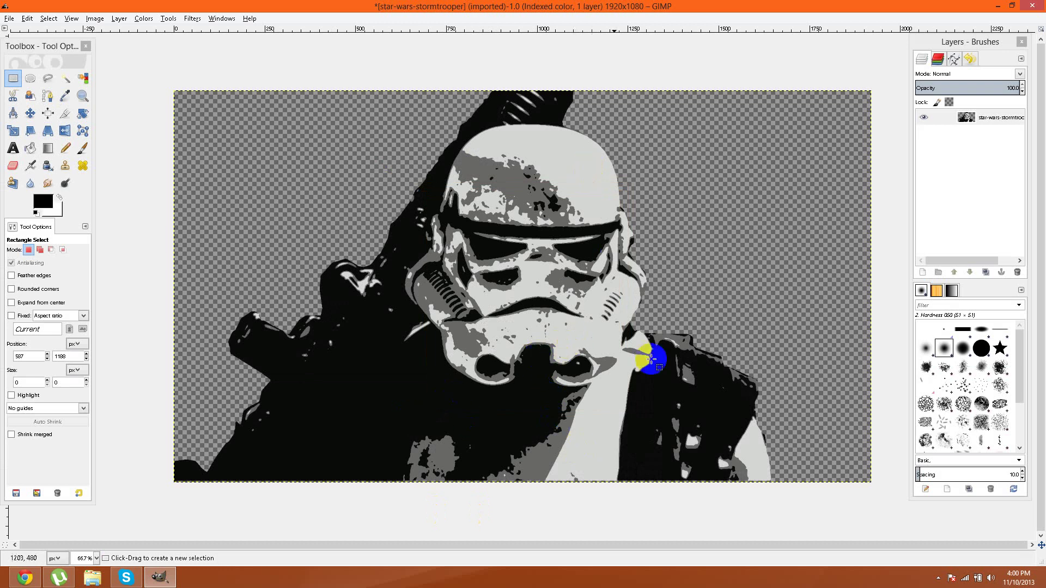
pyautogui.click(652, 449)
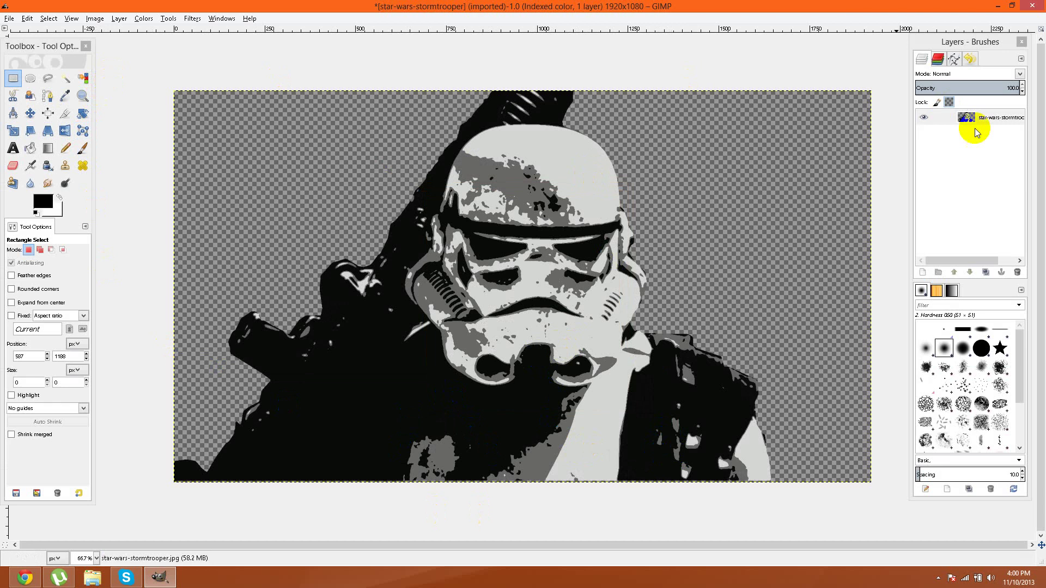
# - Duplicate the posterized stormtrooper layer twice, giving three identical layers
pyautogui.click(999, 159)
pyautogui.rightClick(997, 161)
pyautogui.click(965, 124)
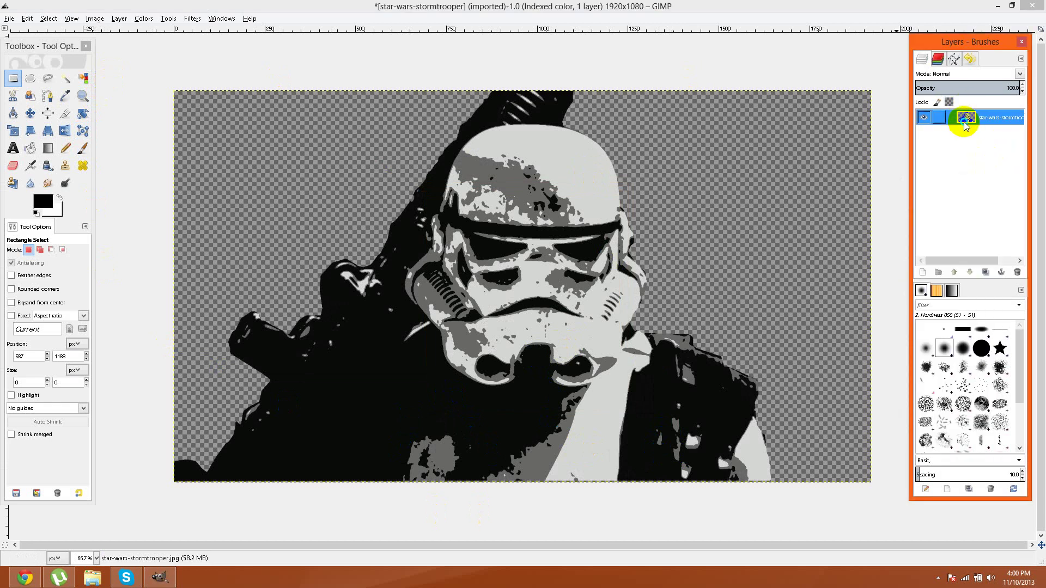
pyautogui.rightClick(964, 124)
pyautogui.click(938, 182)
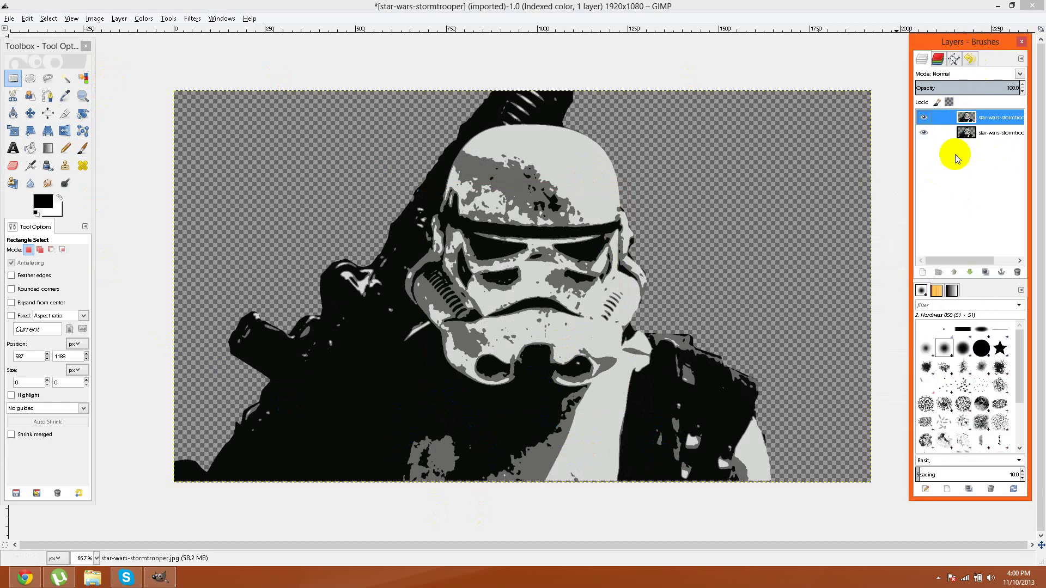
pyautogui.rightClick(966, 123)
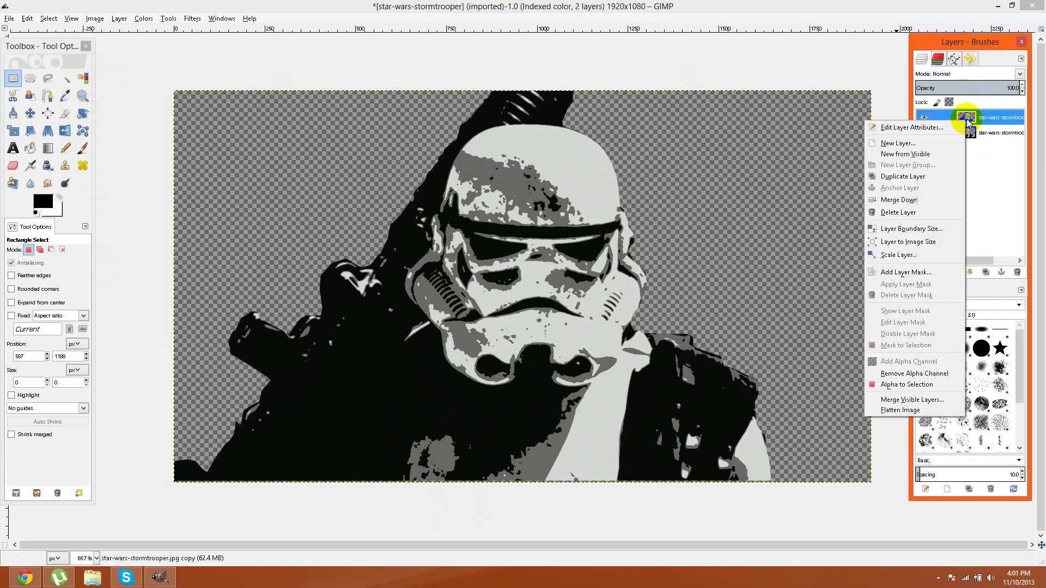
pyautogui.click(922, 178)
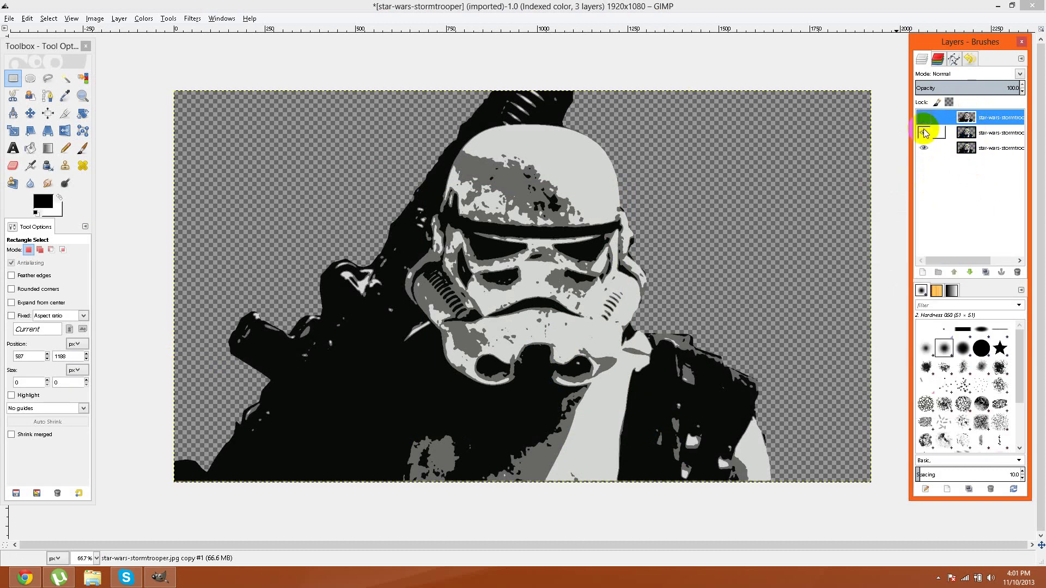
# - On the bottom layer, select the whole trooper figure by colour
pyautogui.click(965, 150)
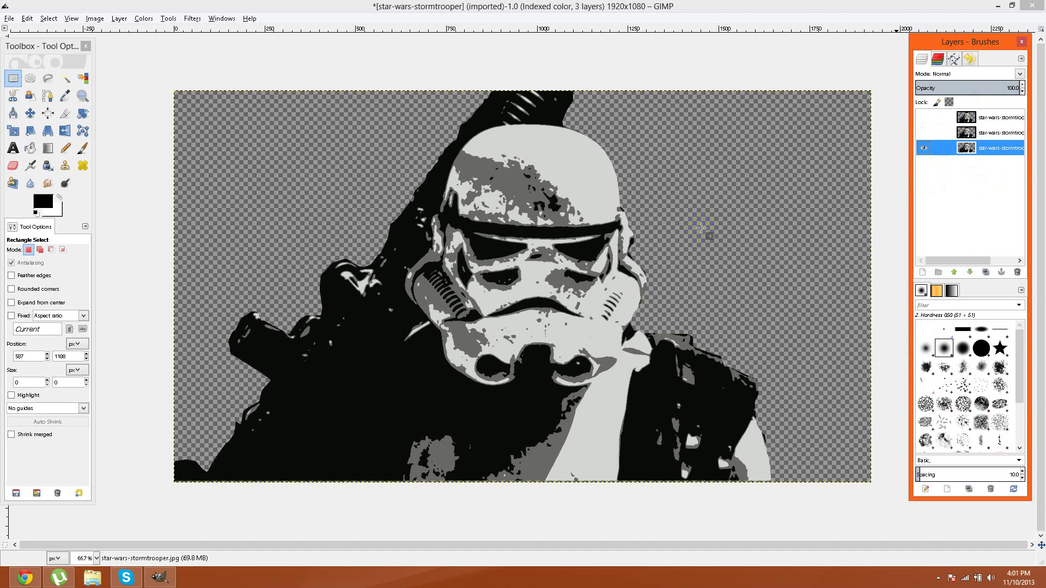
pyautogui.click(83, 78)
pyautogui.click(518, 183)
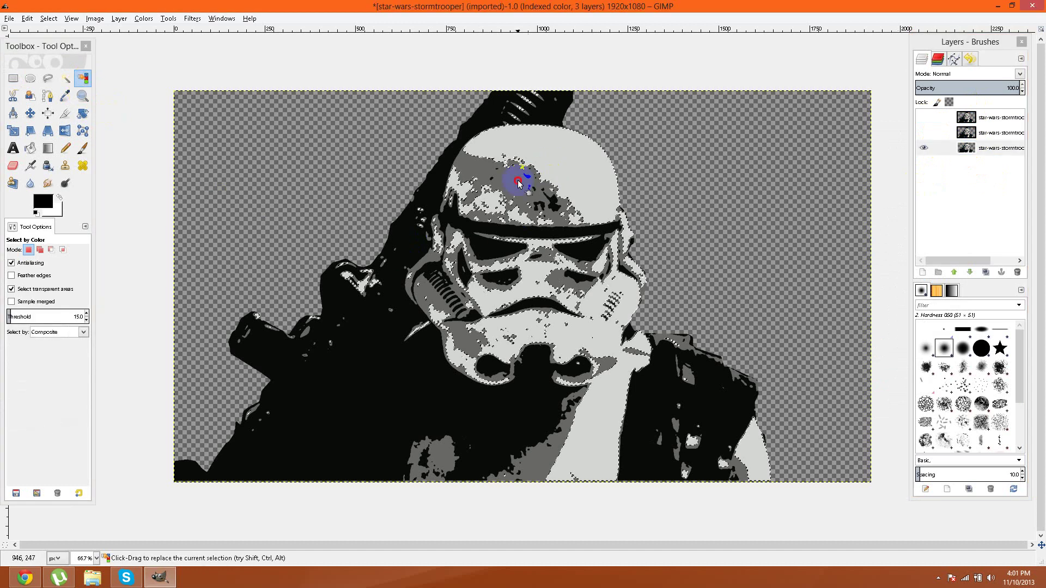
pyautogui.click(547, 206)
pyautogui.click(532, 248)
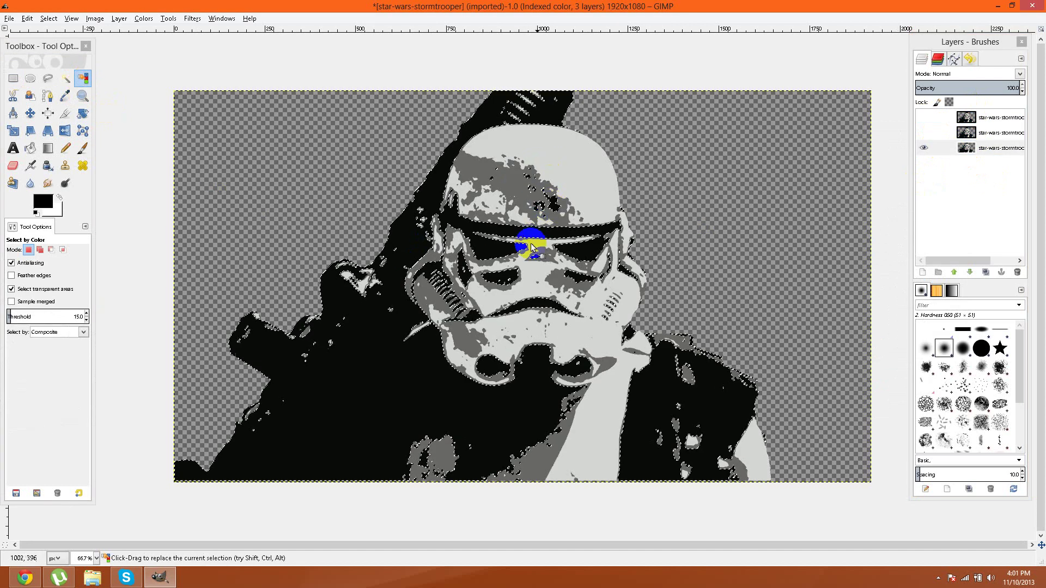
pyautogui.click(532, 274)
pyautogui.keyDown('shift'); pyautogui.click(532, 198); pyautogui.keyUp('shift')
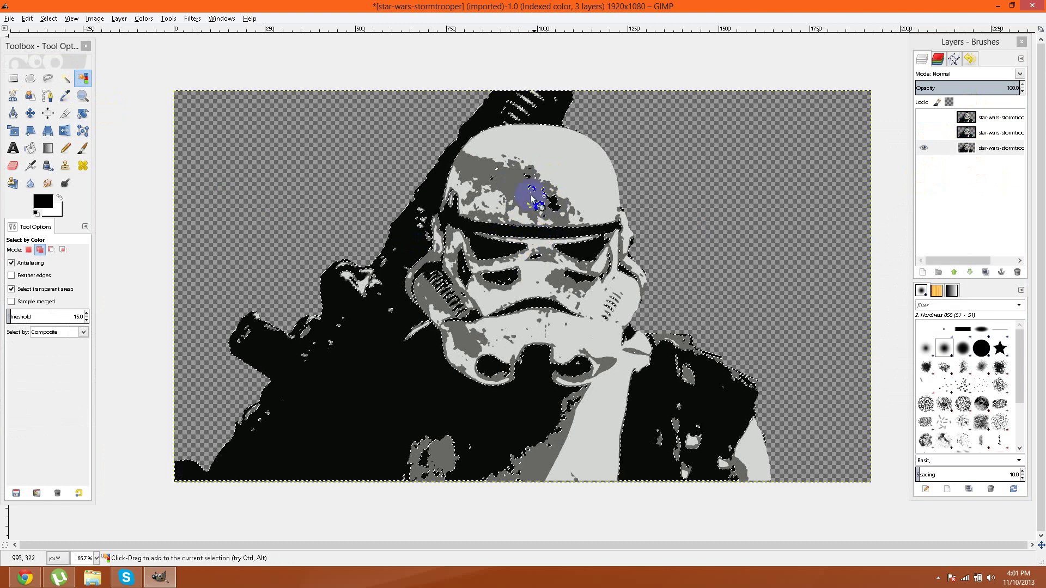
pyautogui.keyDown('shift'); pyautogui.click(416, 385); pyautogui.keyUp('shift')
pyautogui.keyDown('shift'); pyautogui.click(506, 345); pyautogui.keyUp('shift')
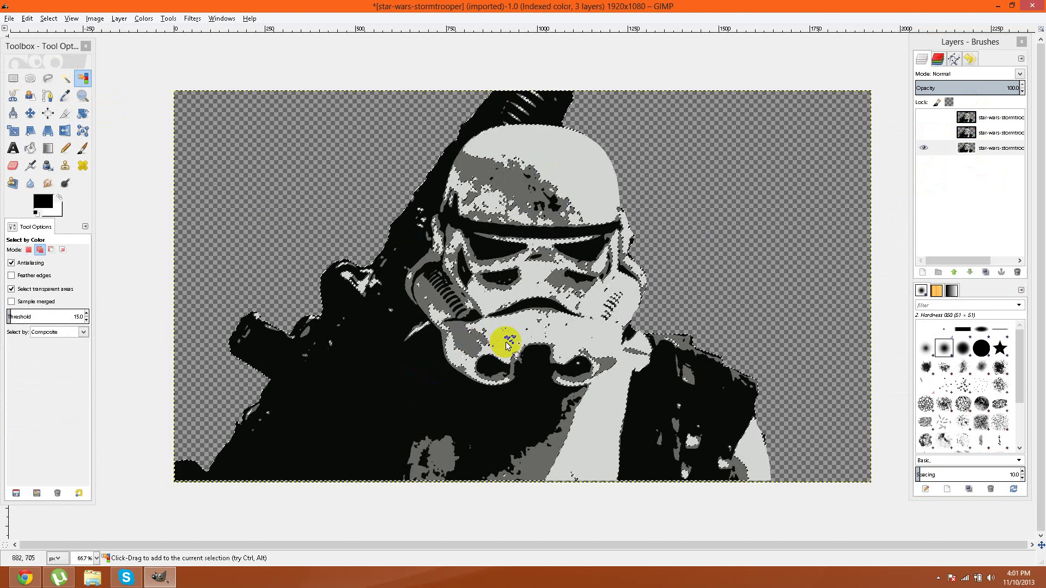
pyautogui.keyDown('shift'); pyautogui.click(498, 337); pyautogui.keyUp('shift')
pyautogui.click(417, 443)
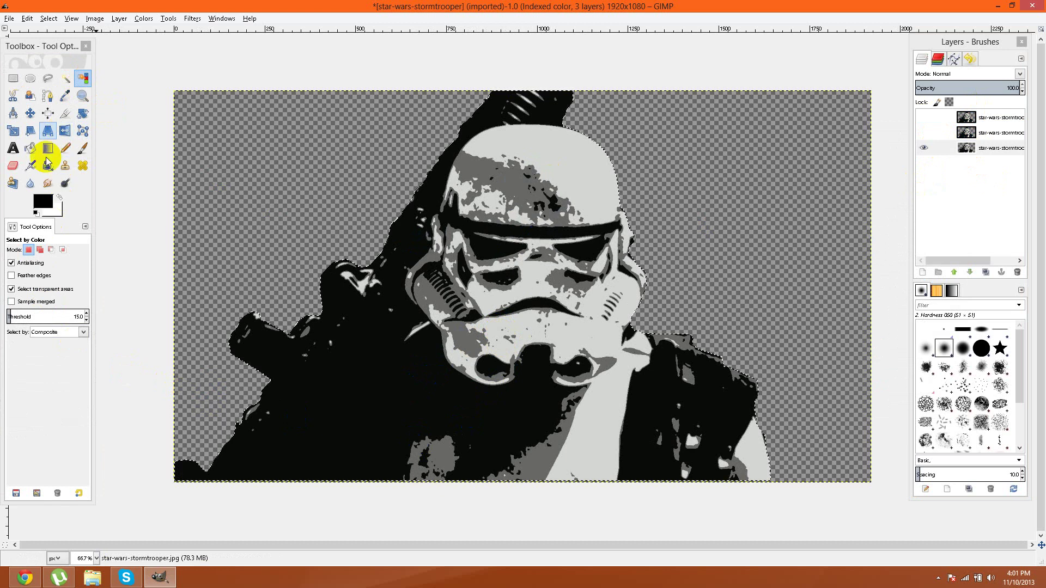
# - Bucket-fill the entire selection with solid black
pyautogui.click(31, 148)
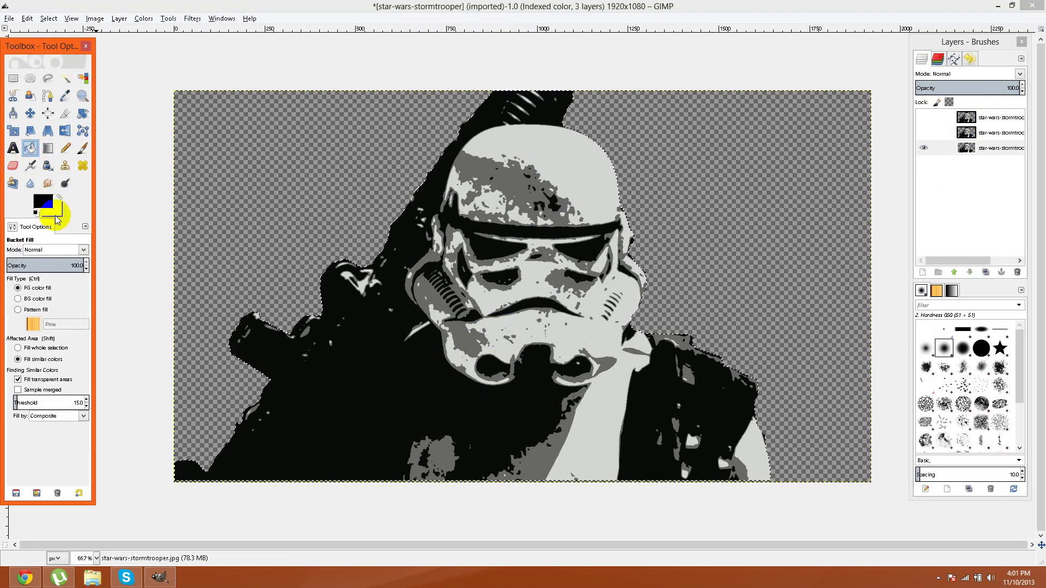
pyautogui.click(468, 306)
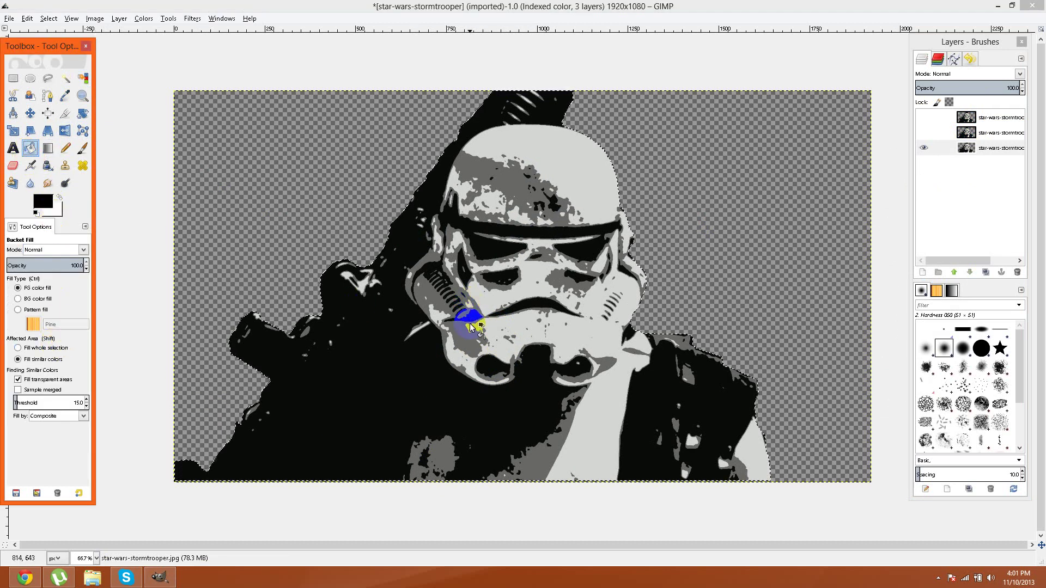
pyautogui.click(475, 354)
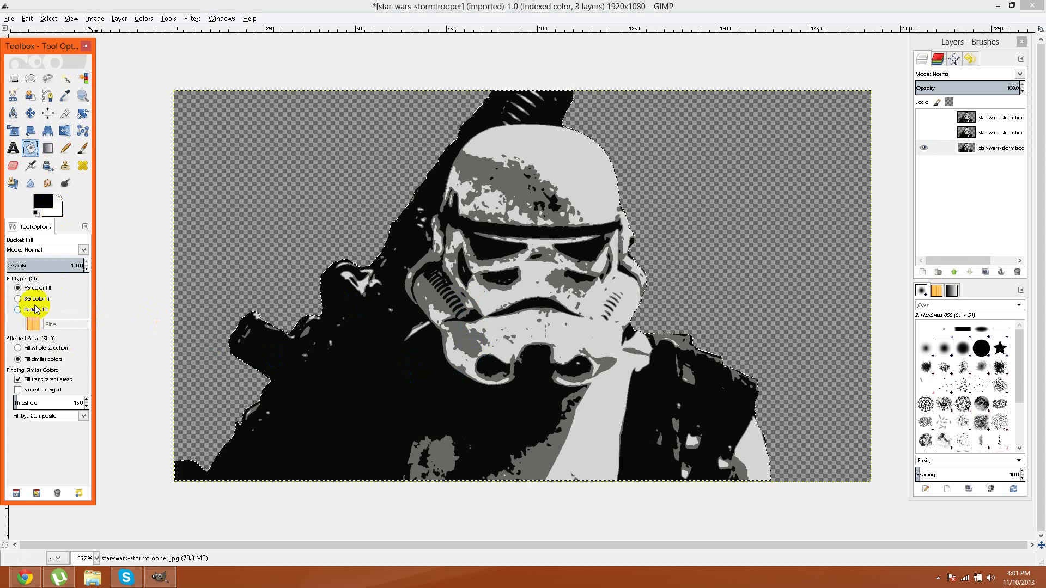
pyautogui.click(18, 348)
pyautogui.click(495, 325)
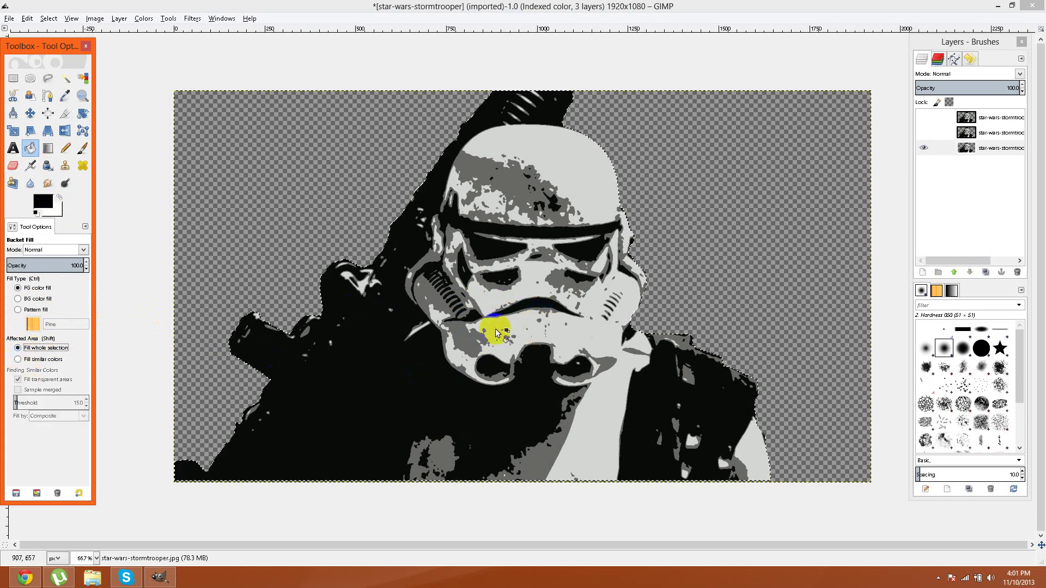
pyautogui.click(505, 129)
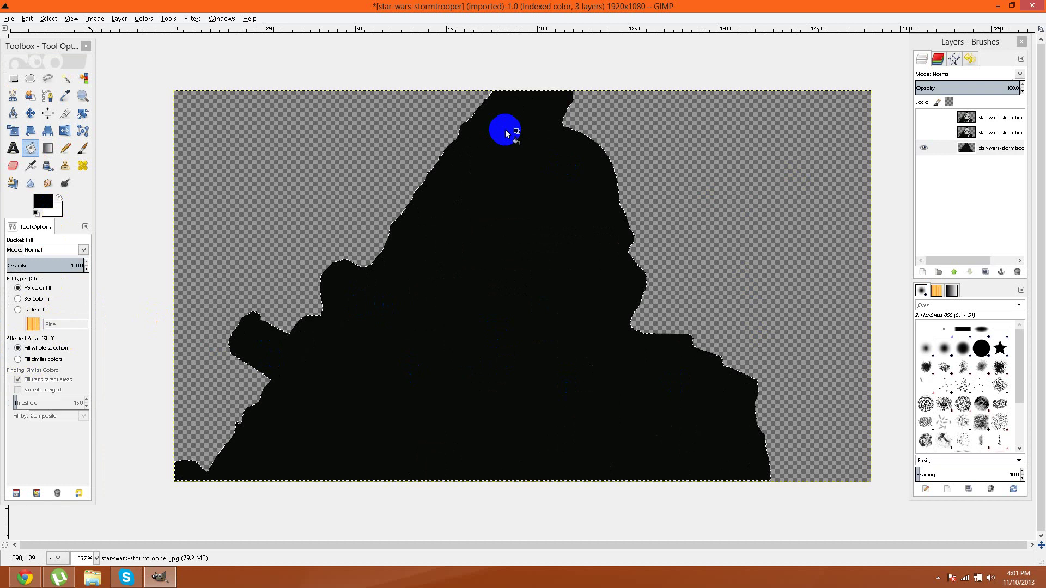
# - Hide the black silhouette layer, make the middle layer active, and clear the selection
pyautogui.click(925, 147)
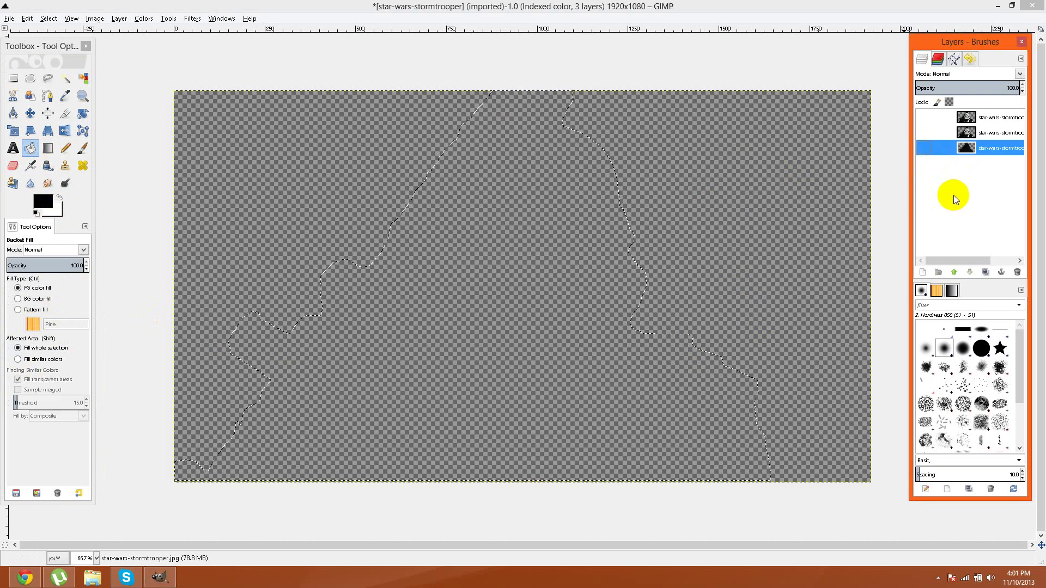
pyautogui.click(974, 133)
pyautogui.rightClick(576, 204)
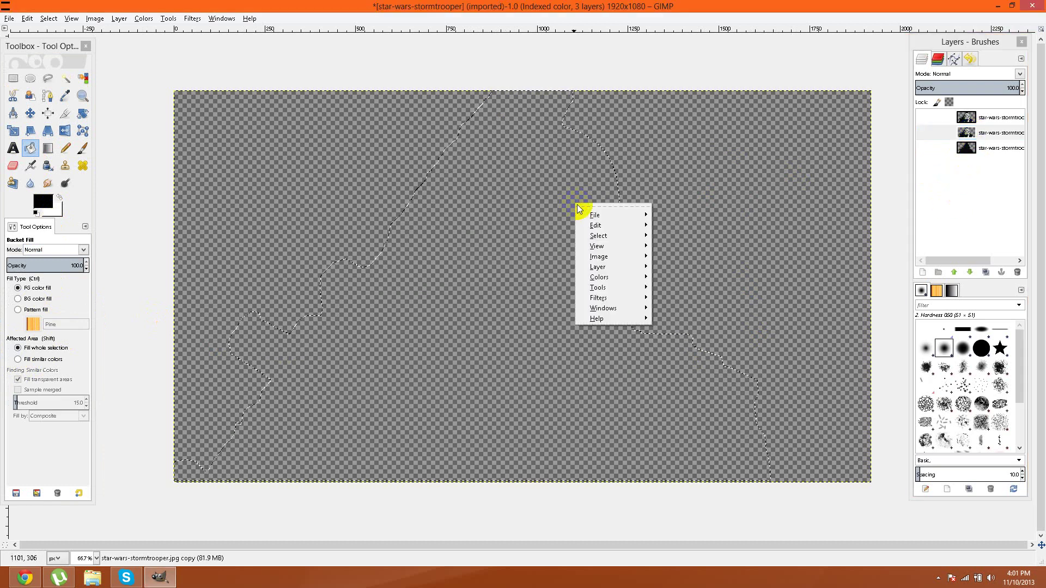
pyautogui.moveTo(609, 235)
pyautogui.click(693, 256)
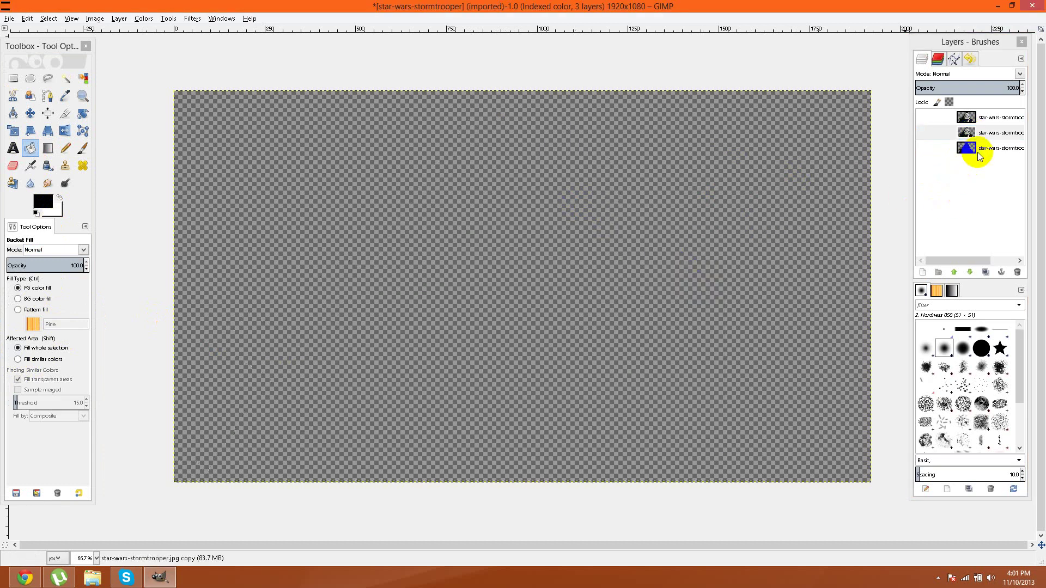
# - Show the middle layer, then select and erase its black areas by colour
pyautogui.click(919, 136)
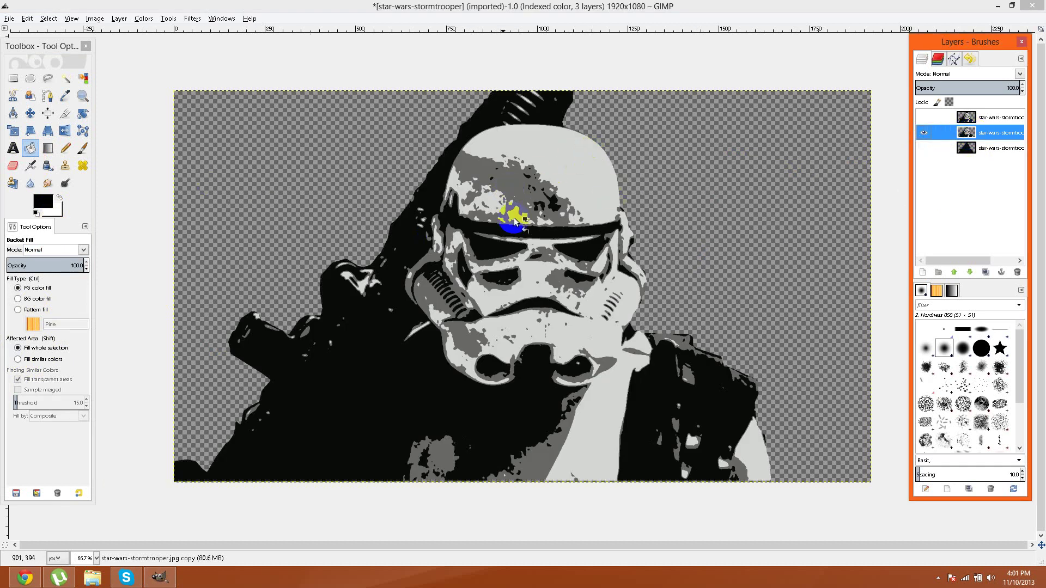
pyautogui.click(419, 214)
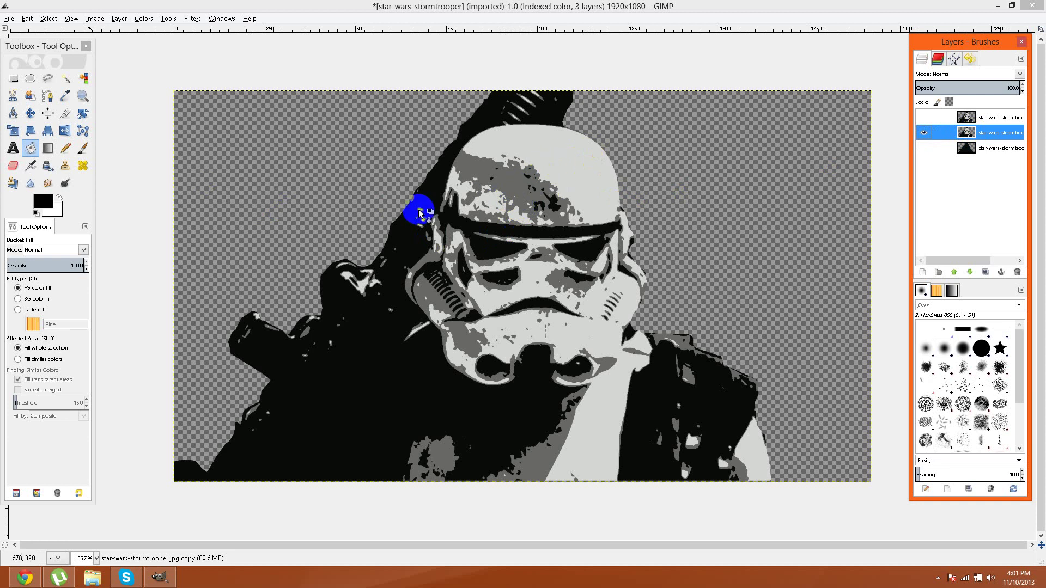
pyautogui.click(83, 78)
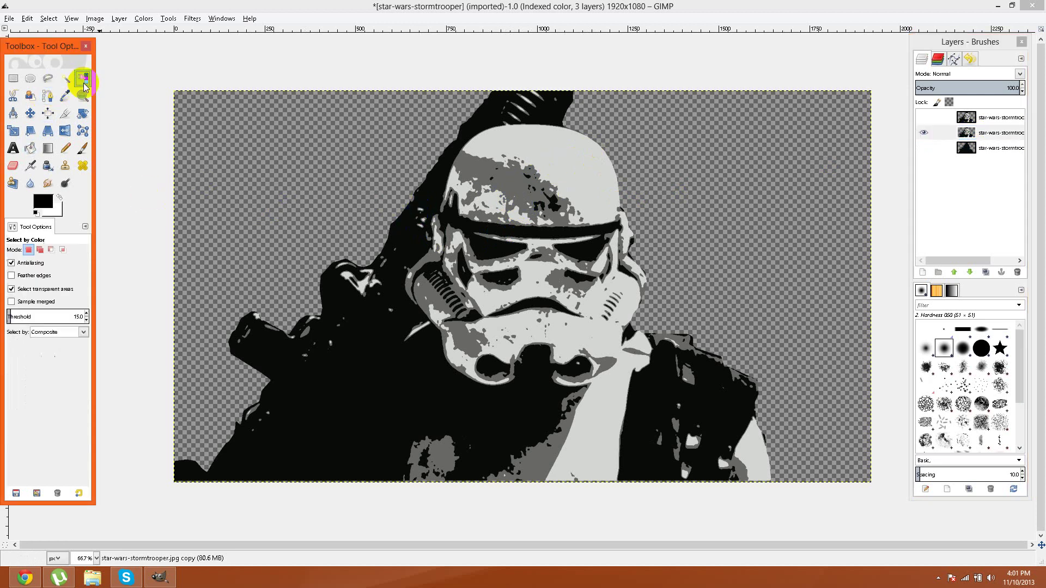
pyautogui.click(367, 382)
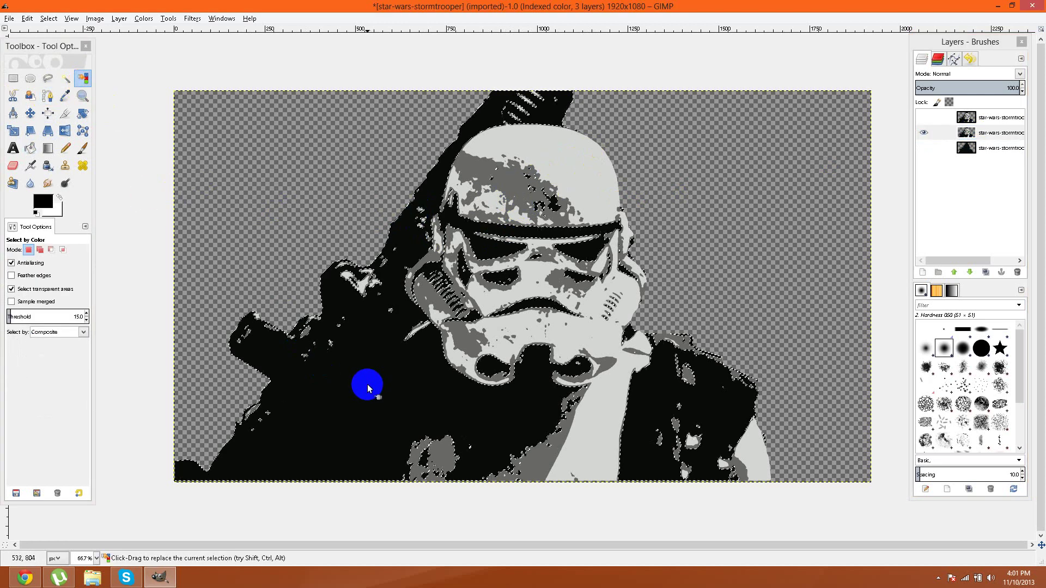
pyautogui.press('Delete')
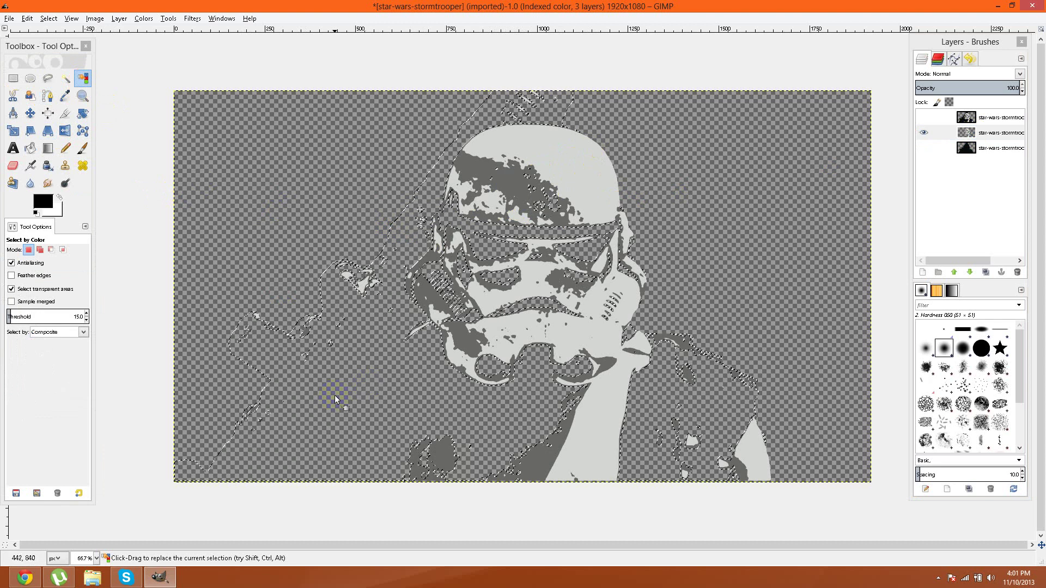
# - Clear the selection and select the light and dark grey helmet areas by colour
pyautogui.moveTo(600, 206); pyautogui.dragTo(575, 177)
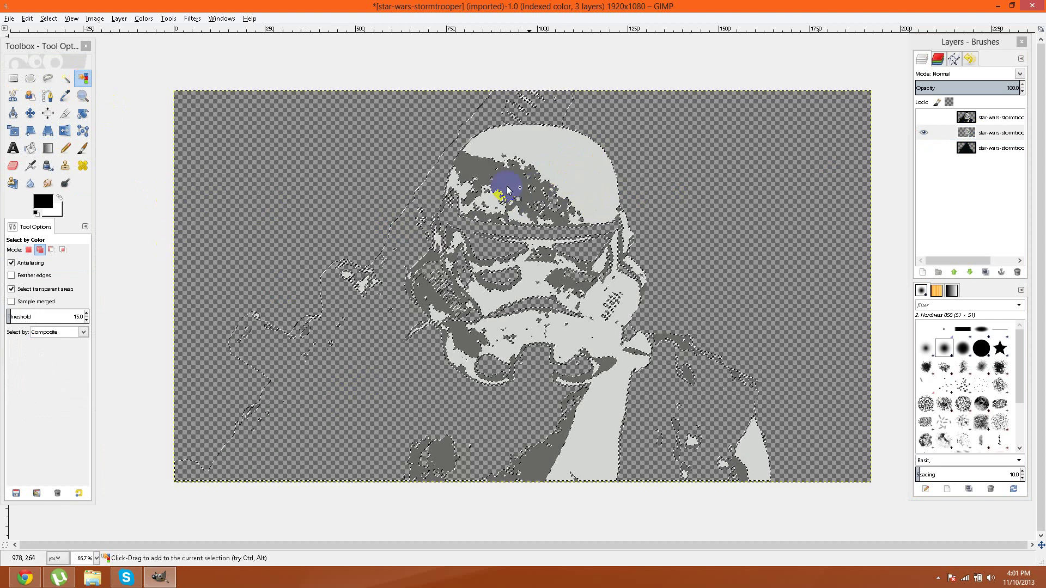
pyautogui.keyDown('shift'); pyautogui.click(437, 319); pyautogui.keyUp('shift')
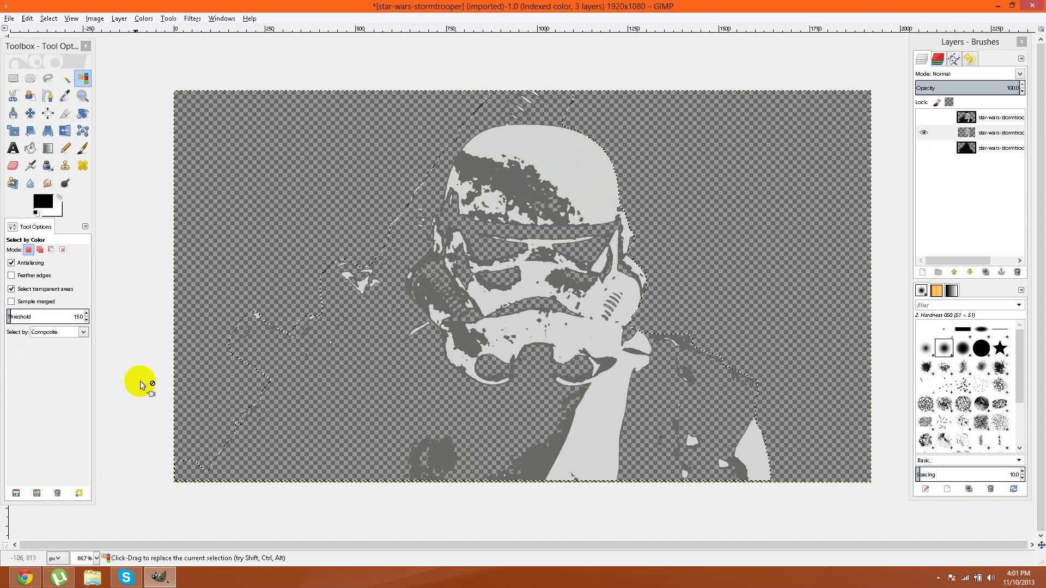
pyautogui.click(625, 244)
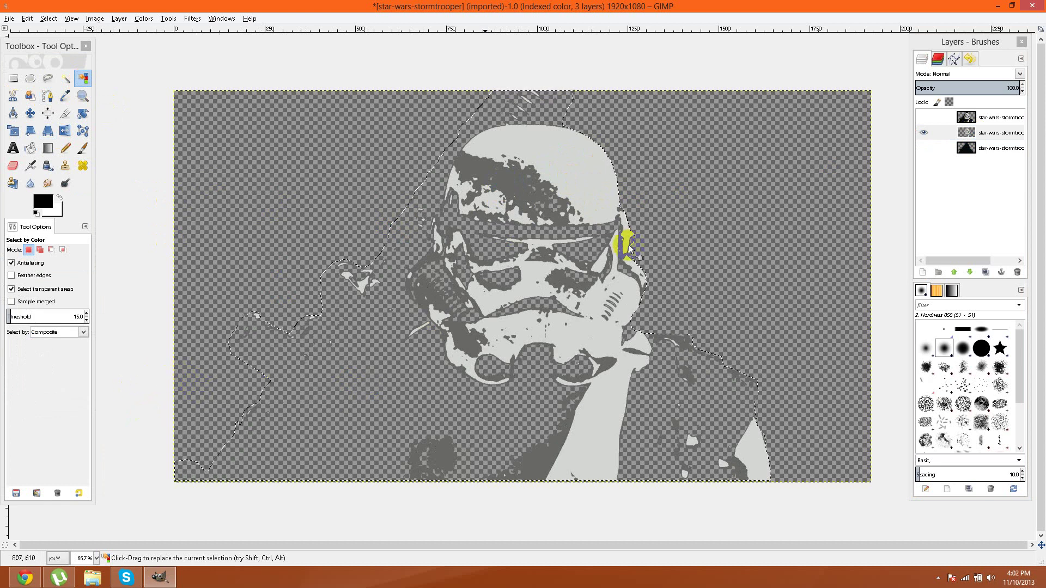
pyautogui.rightClick(759, 243)
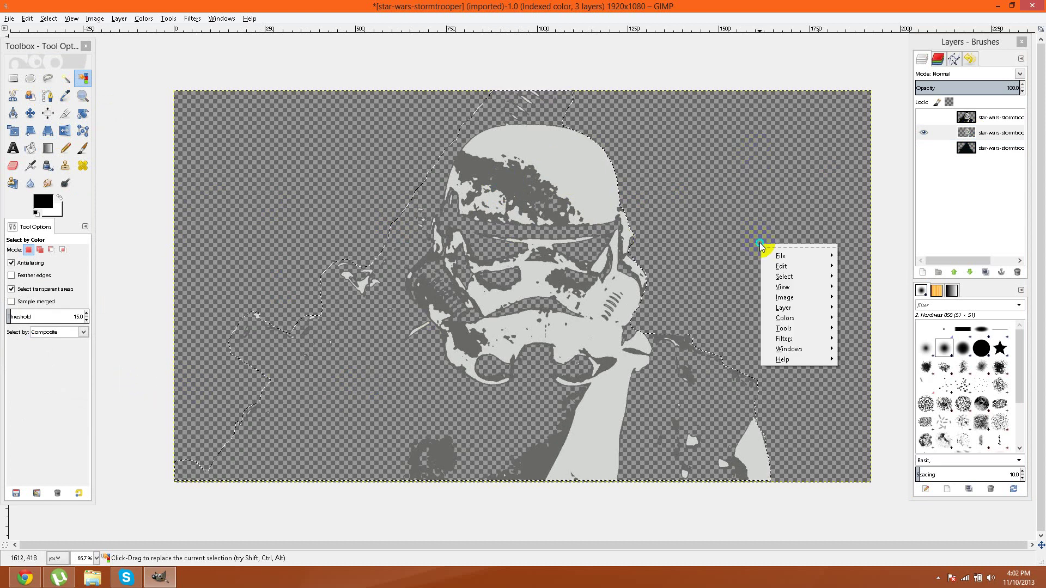
pyautogui.moveTo(785, 276)
pyautogui.click(862, 297)
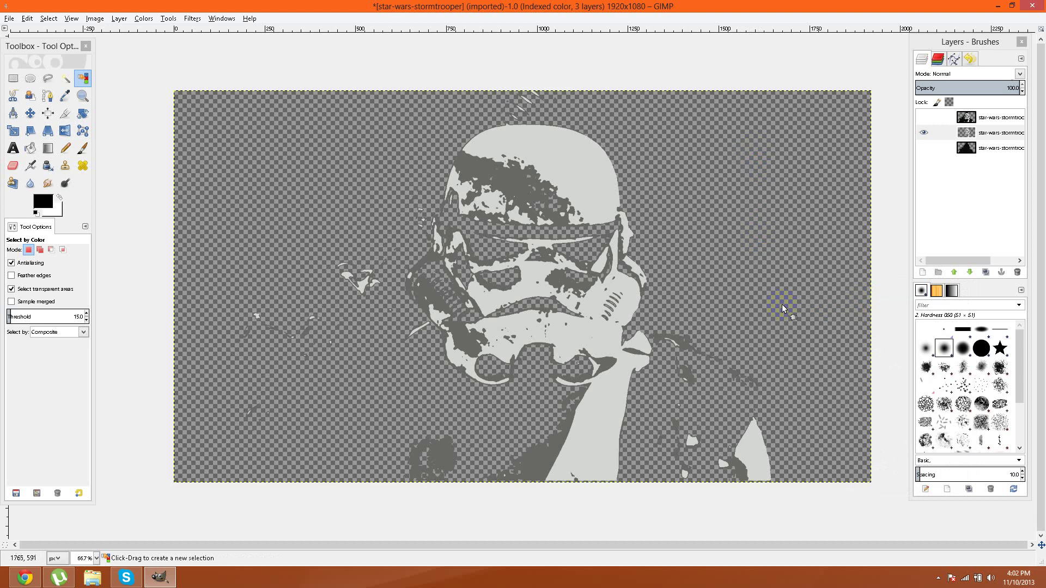
pyautogui.click(569, 175)
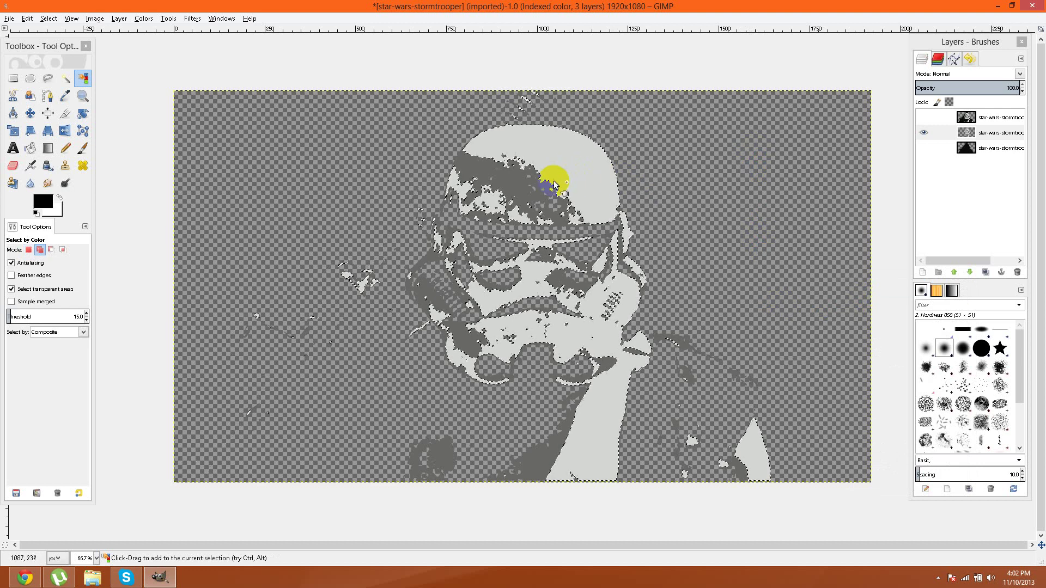
pyautogui.keyDown('shift'); pyautogui.click(497, 175); pyautogui.keyUp('shift')
pyautogui.click(37, 359)
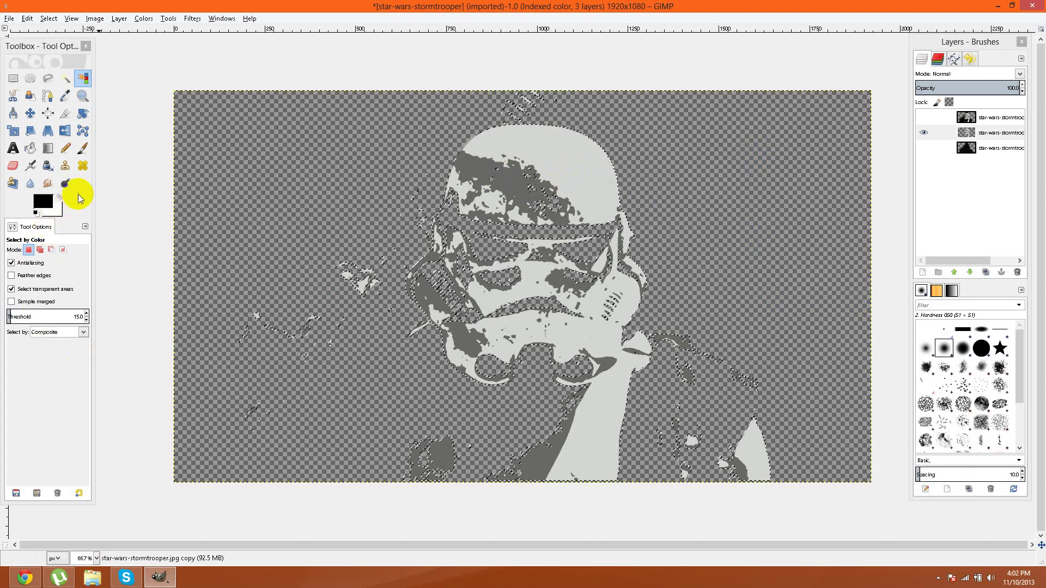
# - Set a dark grey foreground colour and bucket-fill the light grey helmet areas with it
pyautogui.click(30, 148)
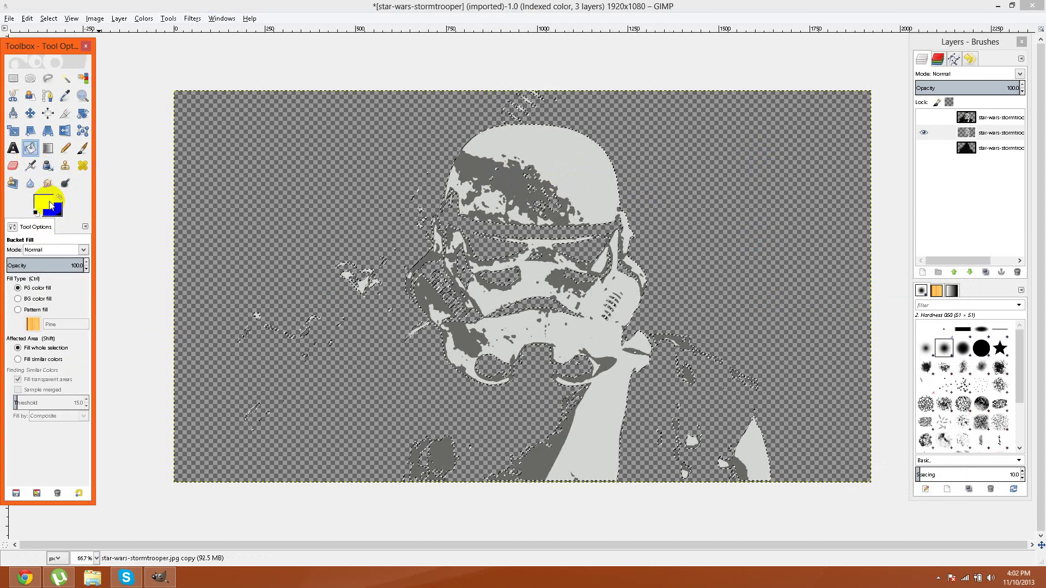
pyautogui.click(52, 201)
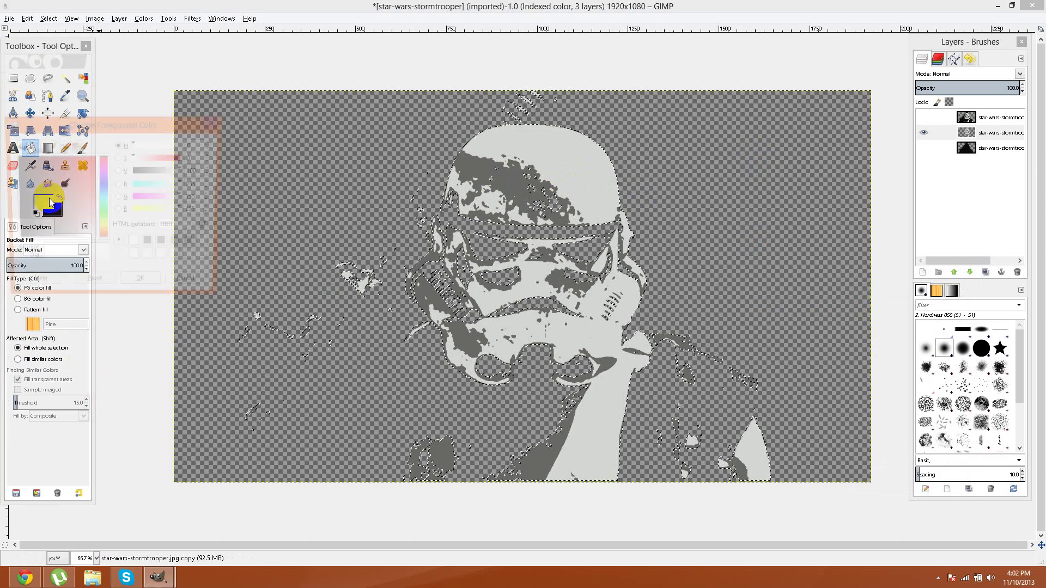
pyautogui.click(14, 153)
pyautogui.click(163, 285)
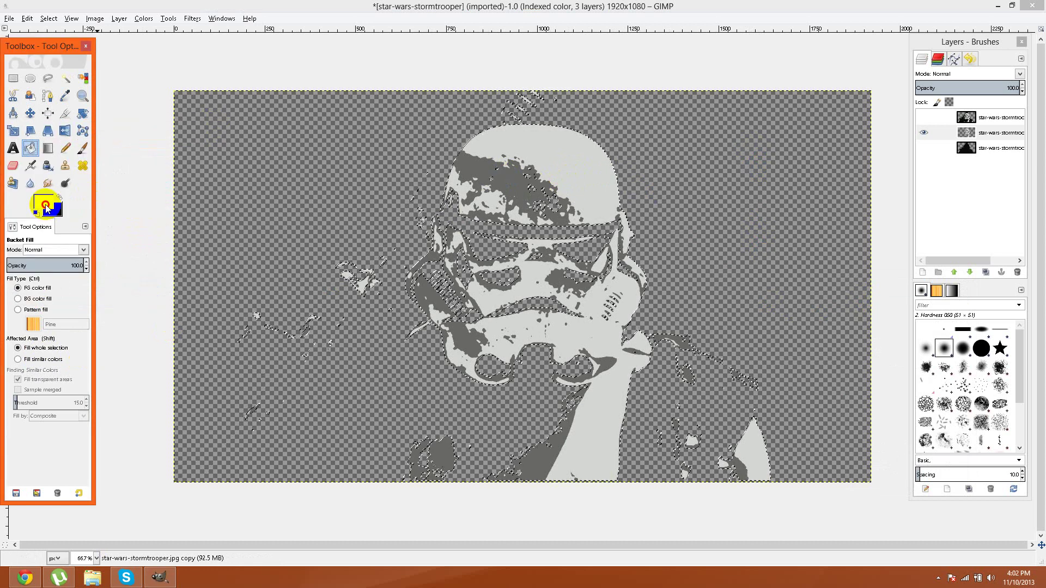
pyautogui.click(45, 204)
pyautogui.click(54, 233)
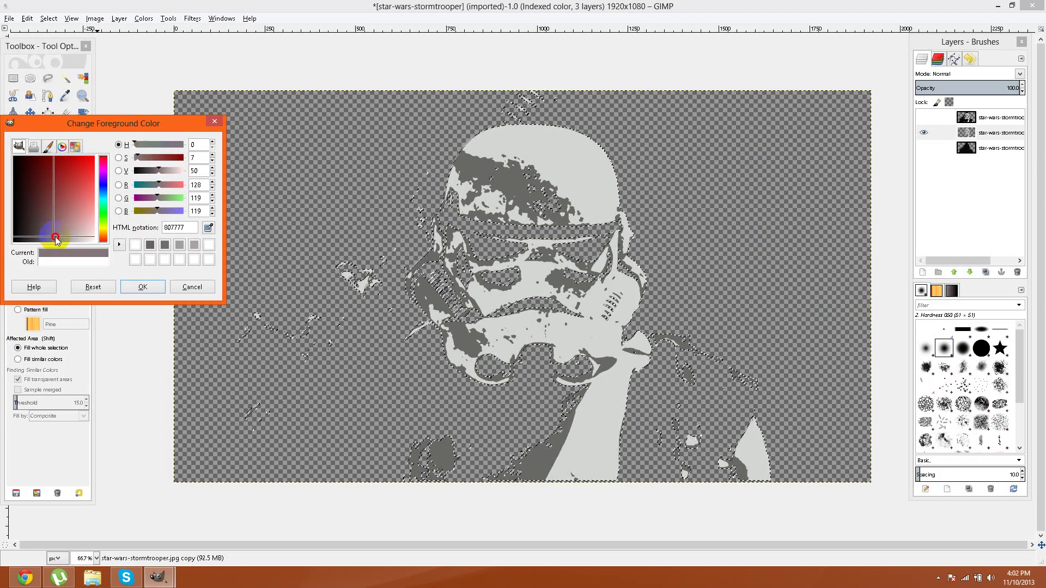
pyautogui.click(142, 287)
pyautogui.click(572, 172)
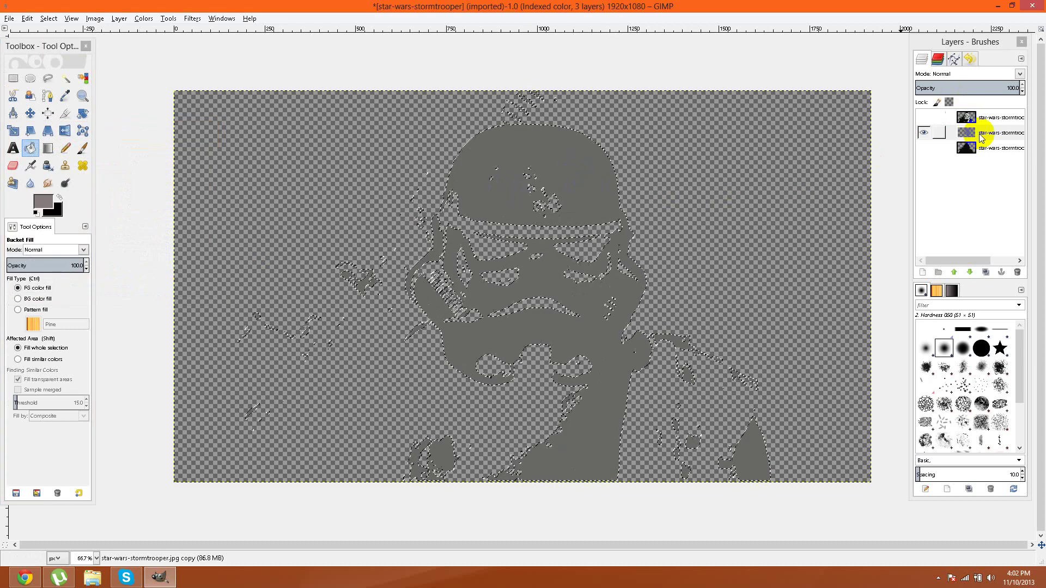
# - Hide the dark grey layer, show the top layer, and clear the selection
pyautogui.click(987, 116)
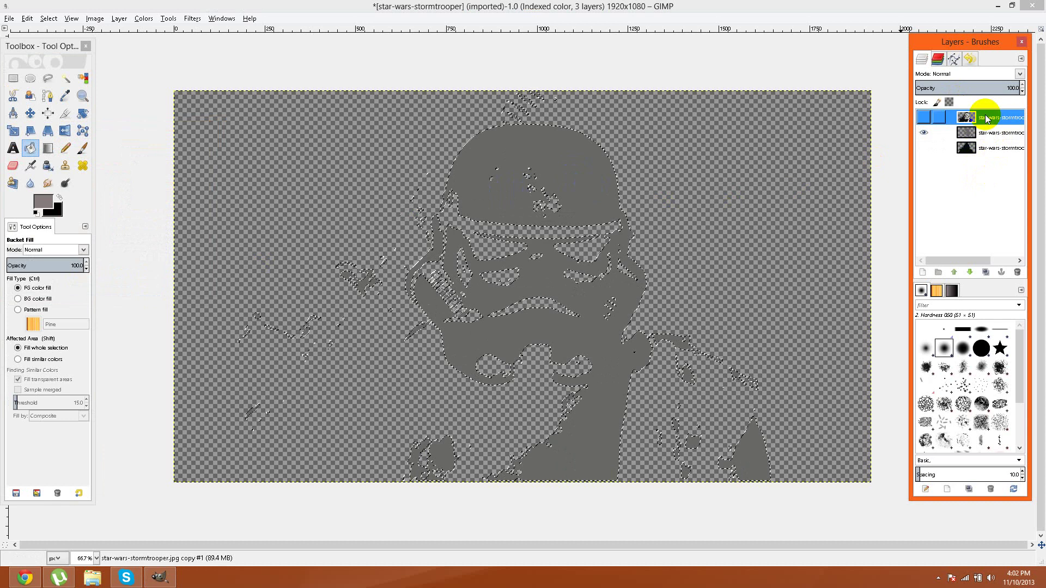
pyautogui.click(922, 134)
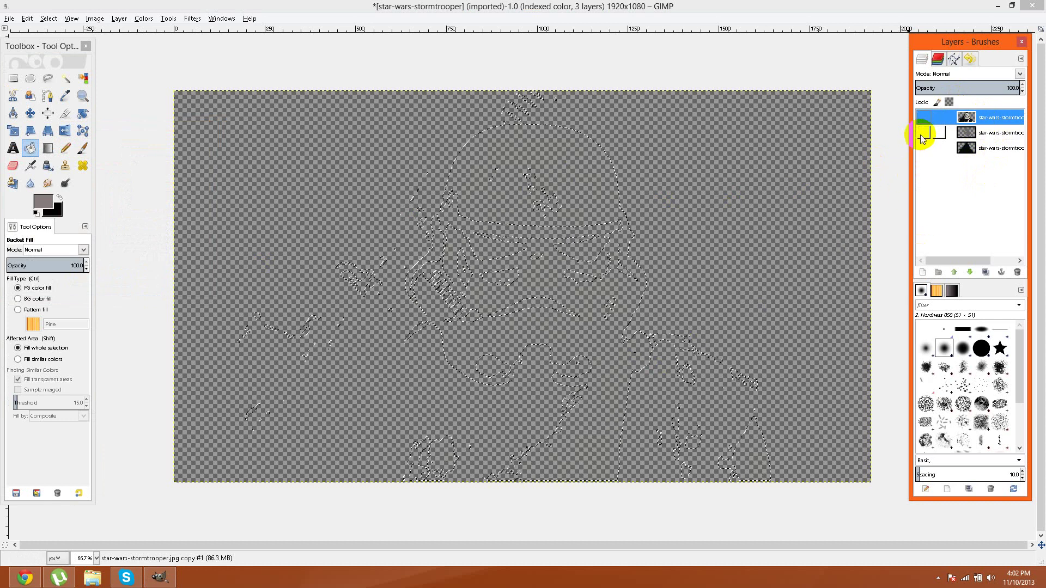
pyautogui.click(917, 117)
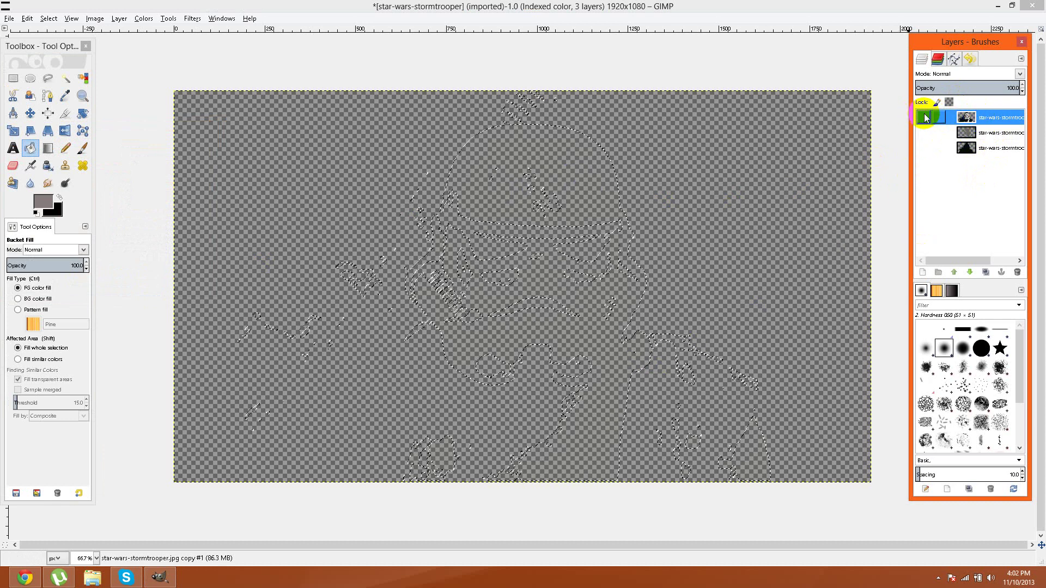
pyautogui.click(922, 117)
pyautogui.rightClick(759, 172)
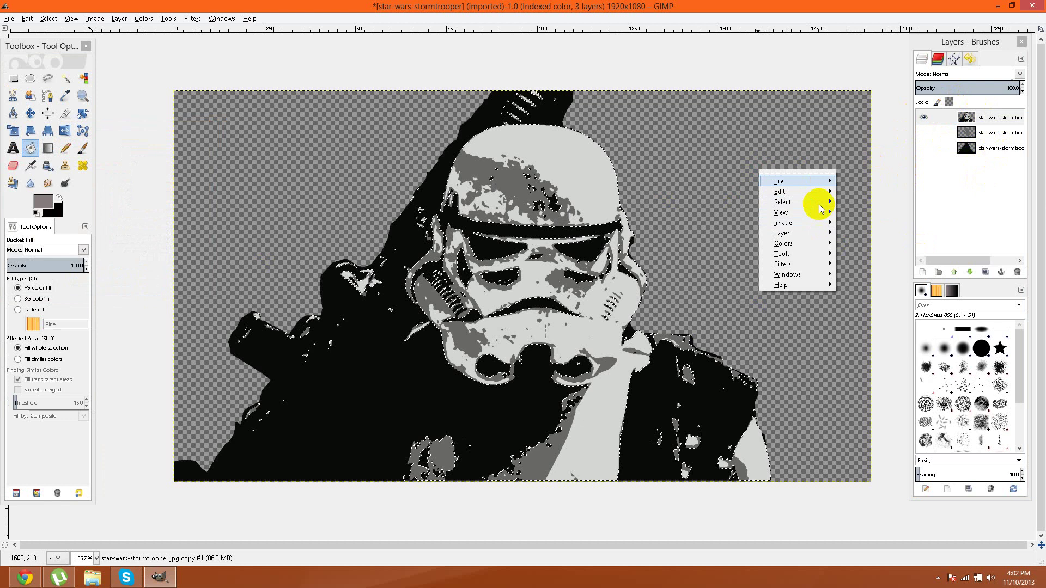
pyautogui.moveTo(783, 202)
pyautogui.click(867, 222)
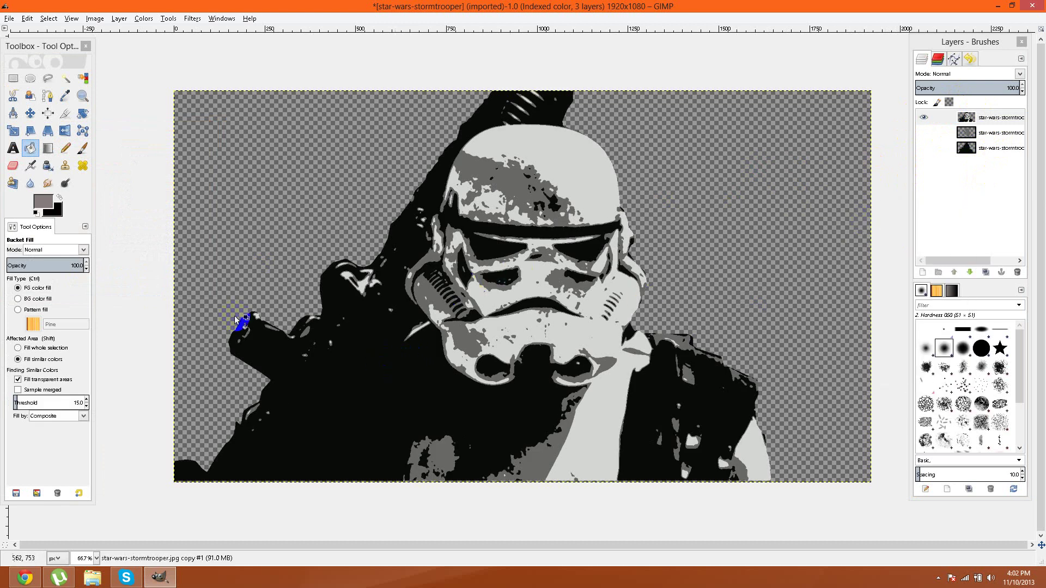
# - Select the top layer's black and dark grey areas by colour, delete them, then deselect
pyautogui.click(82, 78)
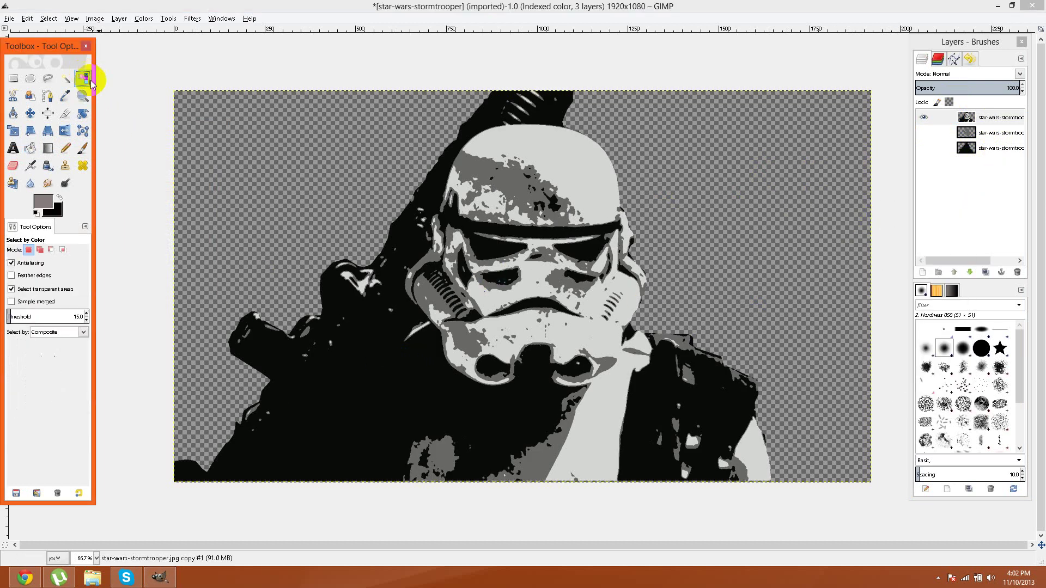
pyautogui.click(380, 404)
pyautogui.keyDown('shift'); pyautogui.click(561, 362); pyautogui.keyUp('shift')
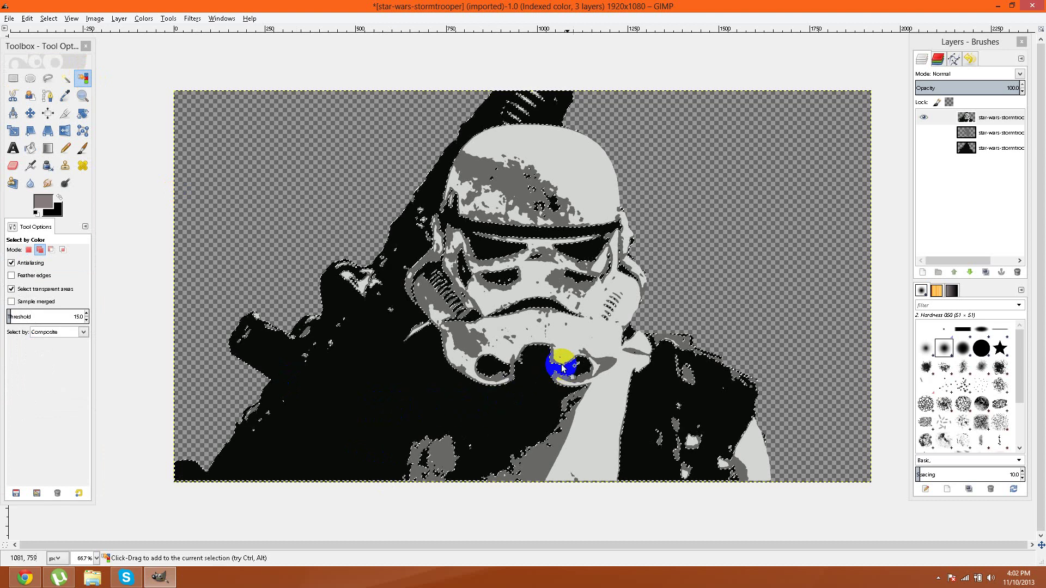
pyautogui.keyDown('shift'); pyautogui.click(461, 345); pyautogui.keyUp('shift')
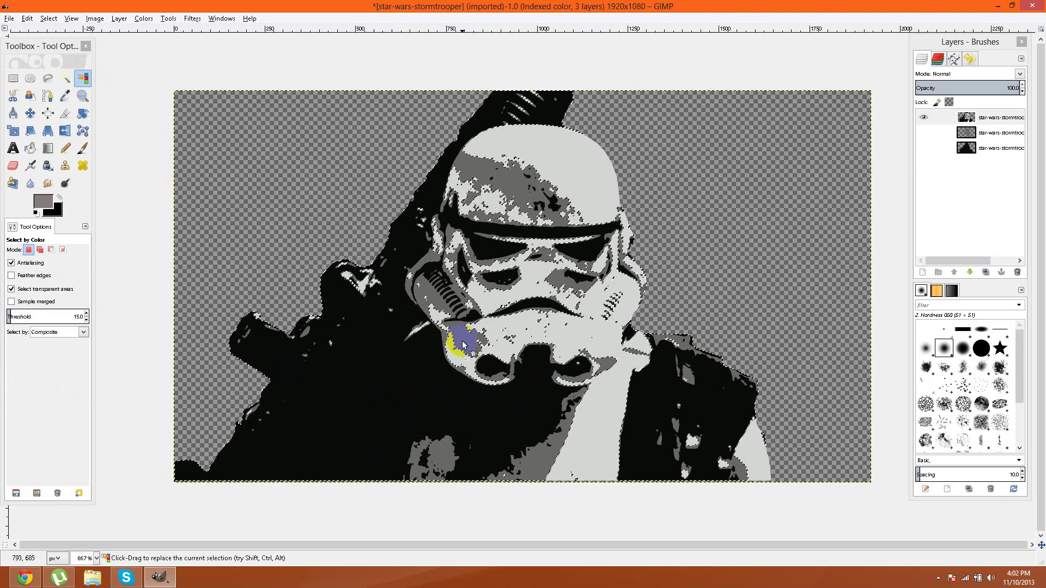
pyautogui.press('Delete')
pyautogui.rightClick(407, 442)
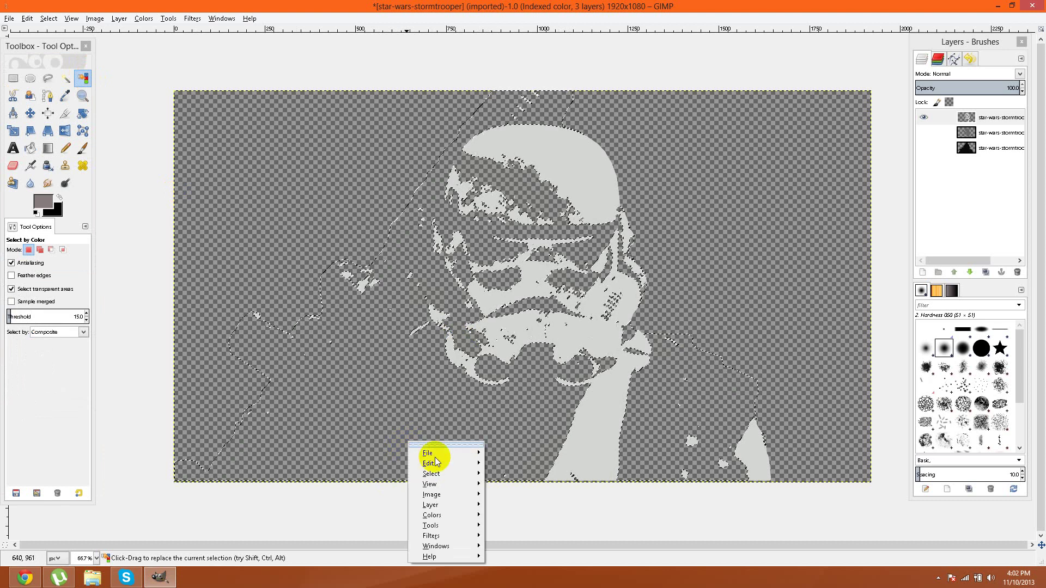
pyautogui.moveTo(432, 474)
pyautogui.click(525, 391)
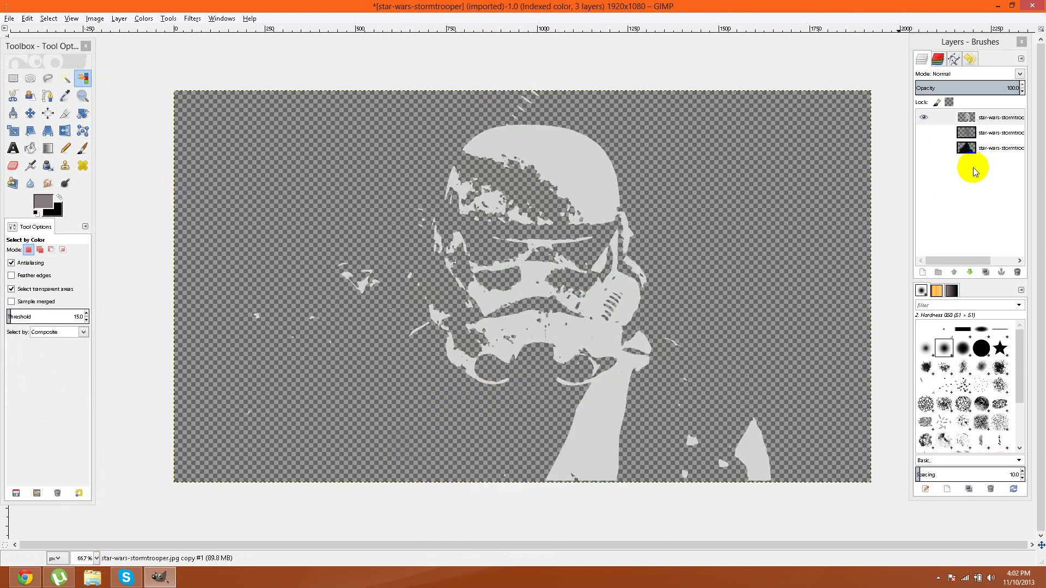
# - Preview the top, middle and bottom silhouette layers, leaving all three hidden and the top selected
pyautogui.click(924, 119)
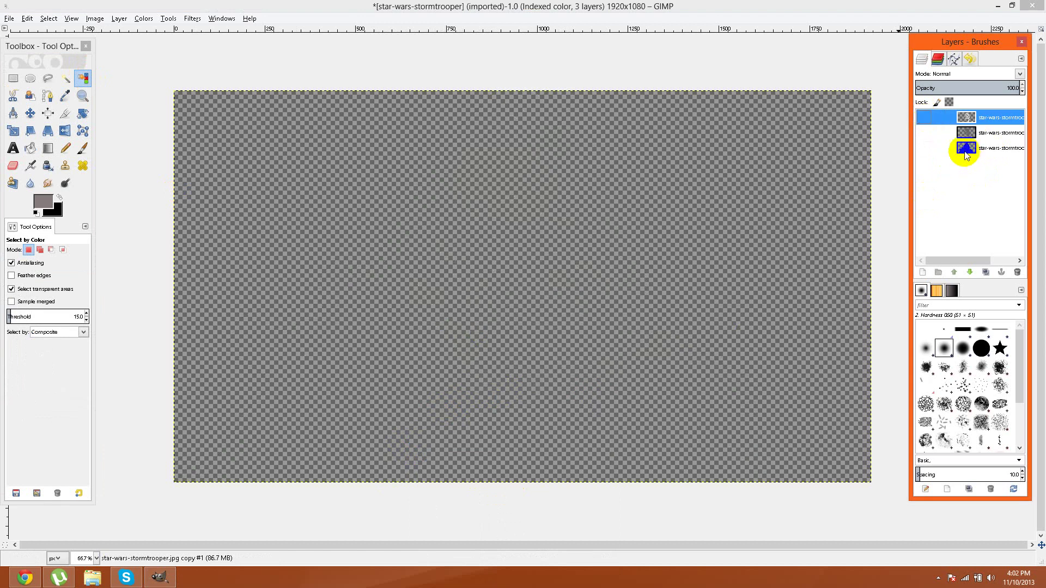
pyautogui.click(923, 118)
pyautogui.click(976, 156)
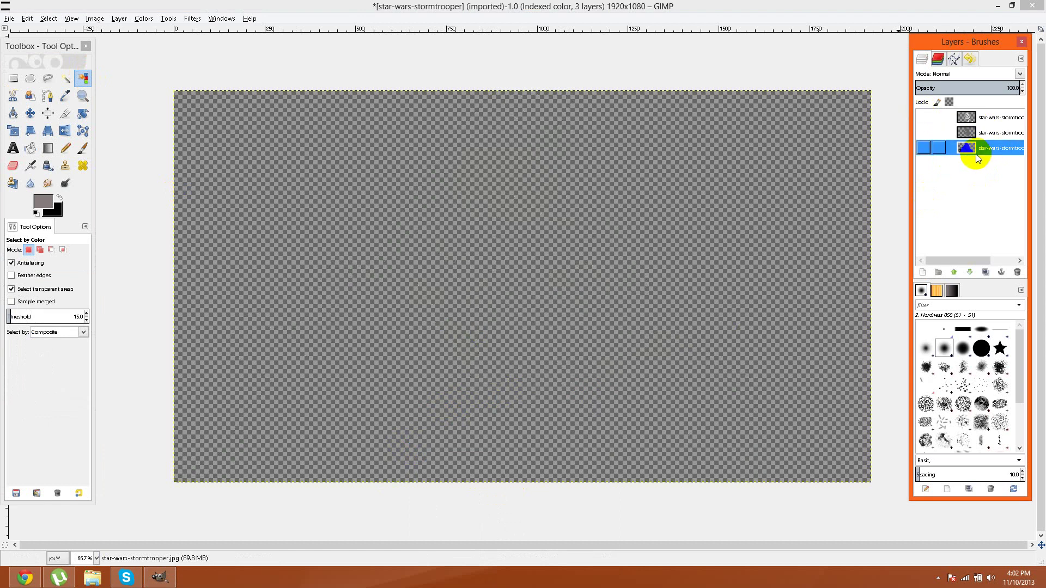
pyautogui.click(928, 149)
pyautogui.click(939, 133)
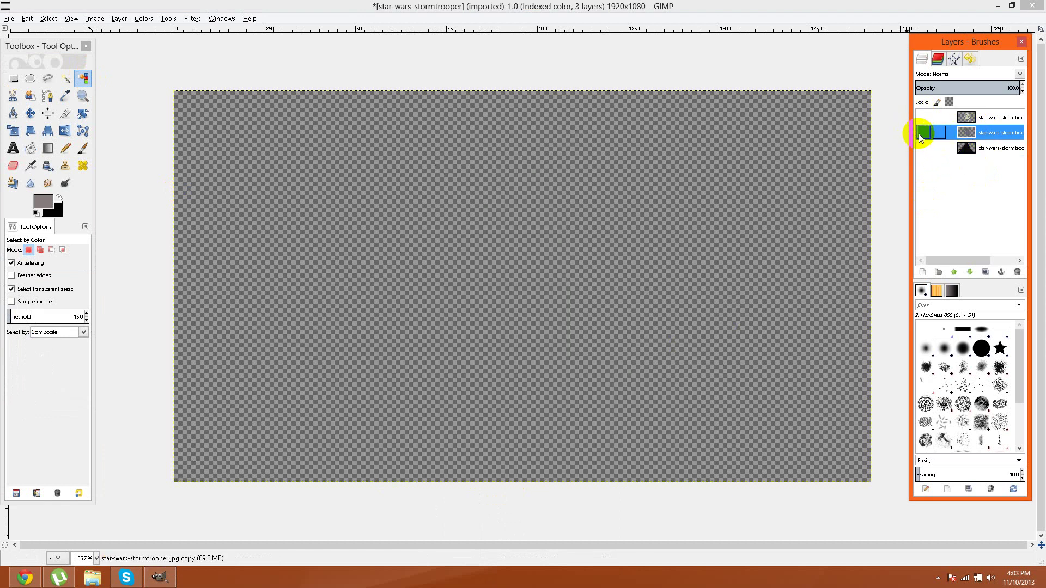
pyautogui.click(921, 133)
pyautogui.click(958, 119)
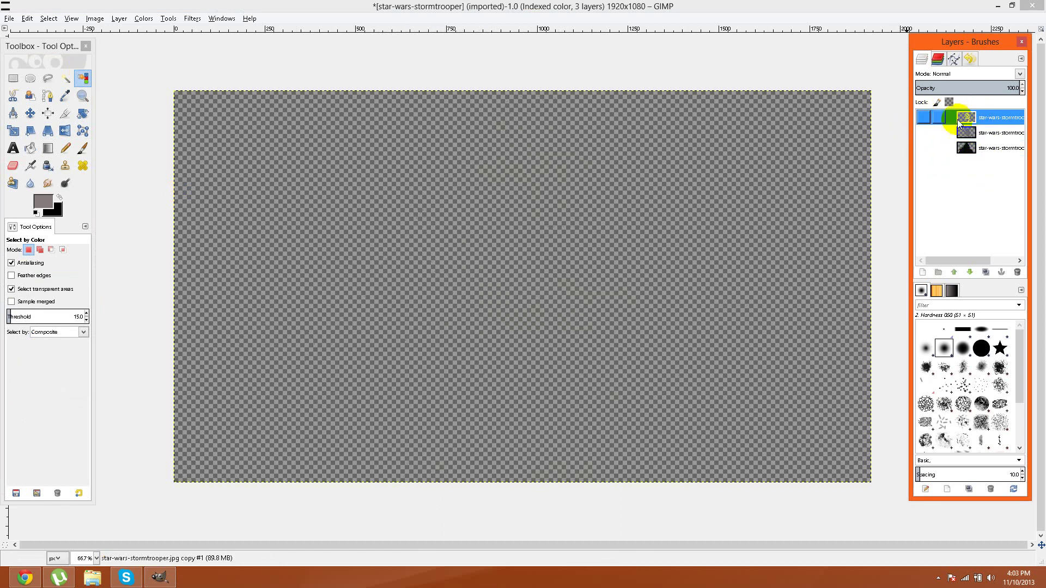
pyautogui.click(930, 117)
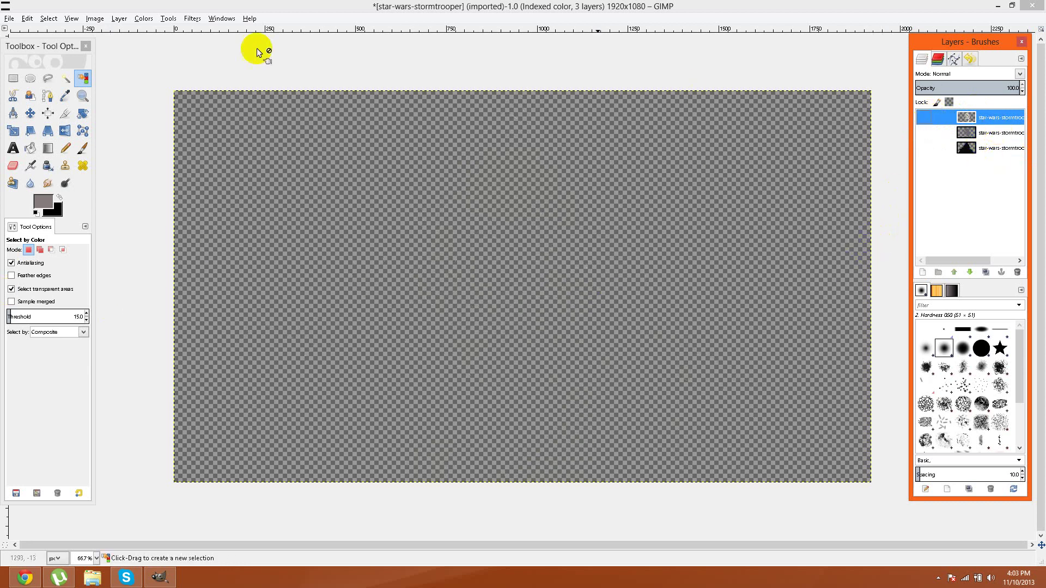
# - Save the three-layer stencil project to the Desktop under the new name stormtrooperfull.xcf
pyautogui.click(9, 19)
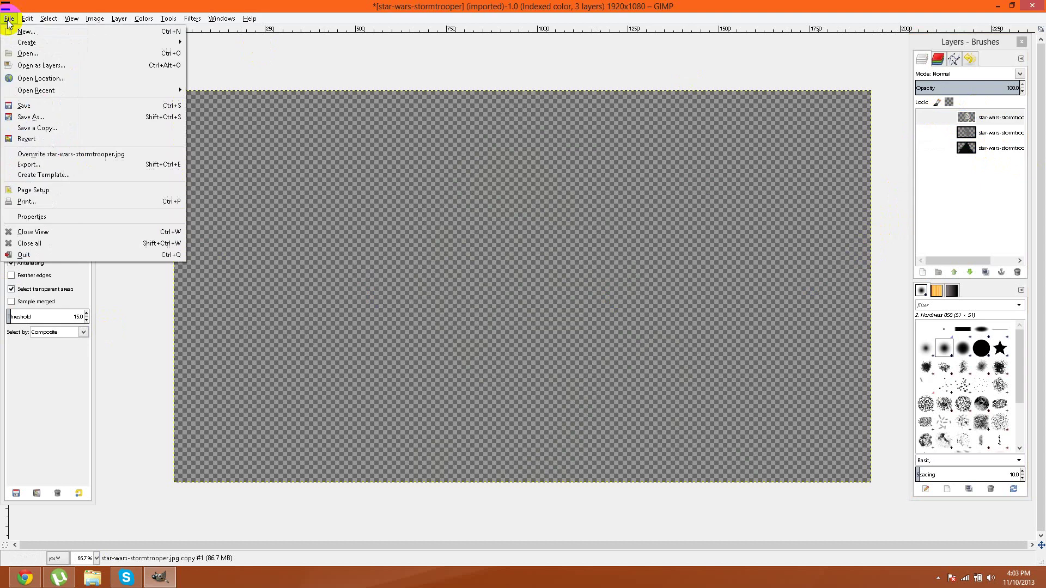
pyautogui.click(42, 116)
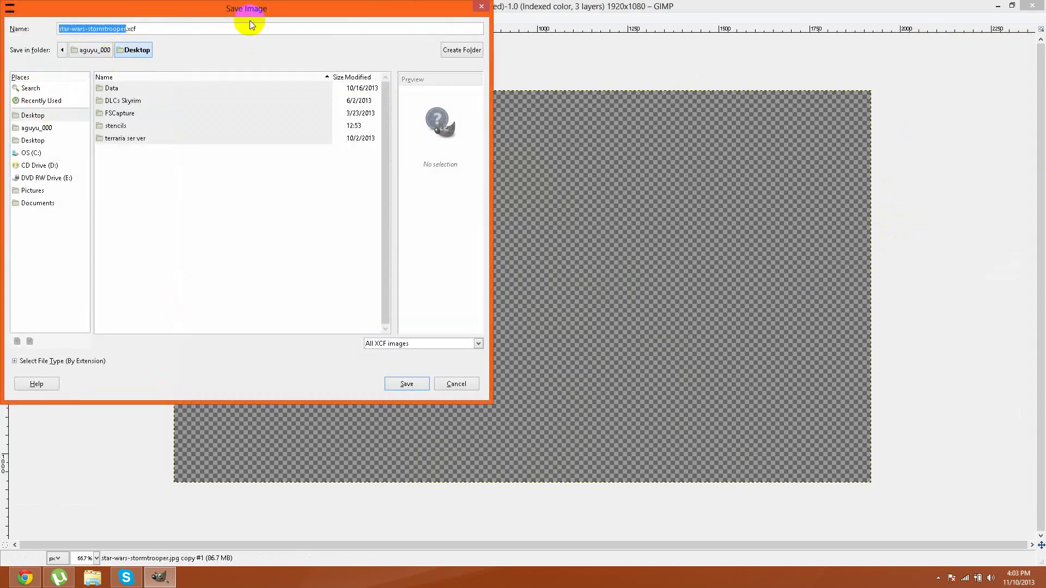
pyautogui.press('BackSpace')
pyautogui.write('st')
pyautogui.write('ormtrooper')
pyautogui.write('fu')
pyautogui.write('ll')
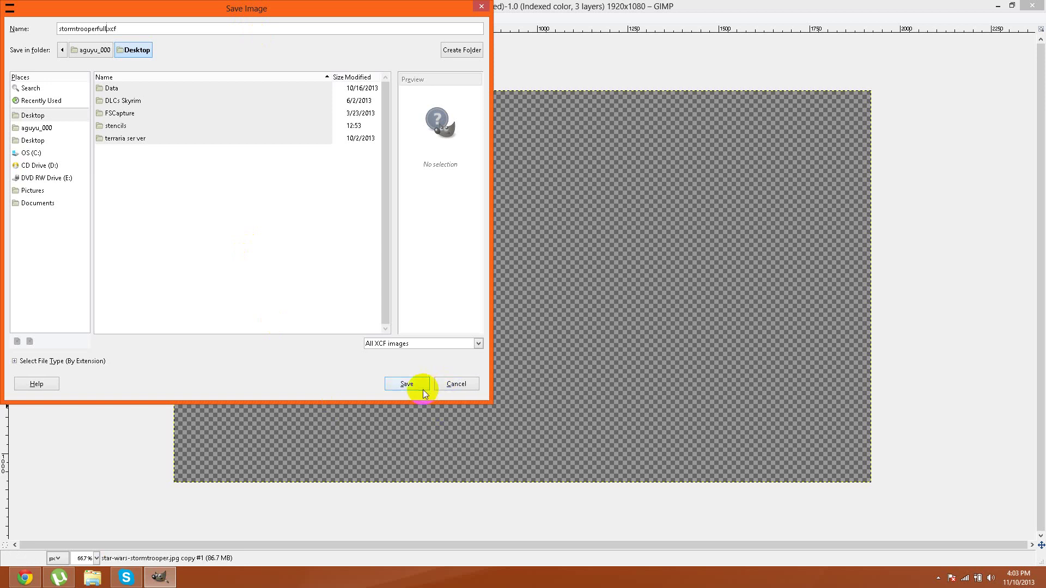
pyautogui.click(407, 384)
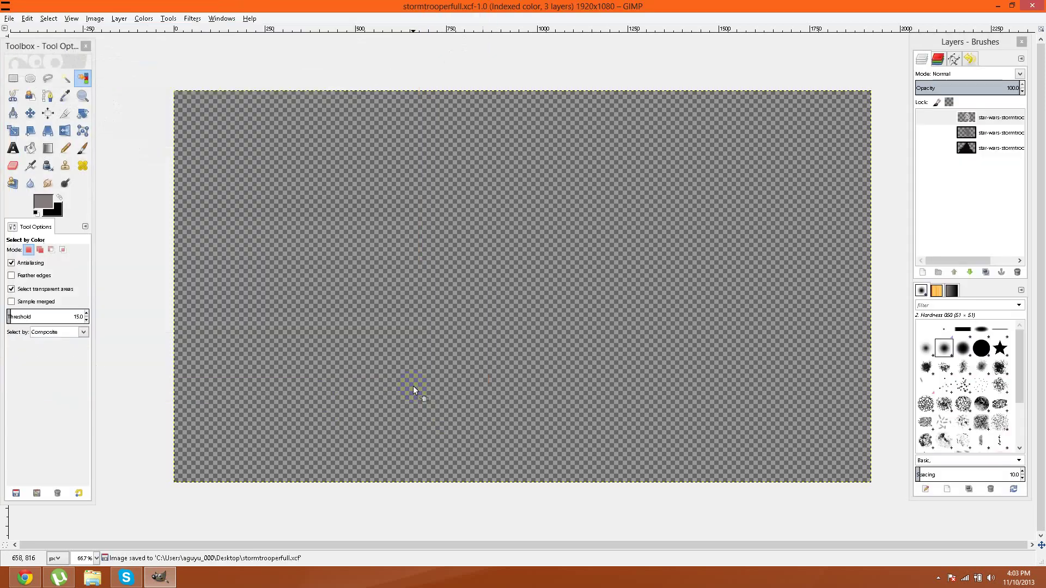
# - Delete the top and grey layers, then make the remaining black silhouette layer visible
pyautogui.click(988, 118)
pyautogui.rightClick(976, 113)
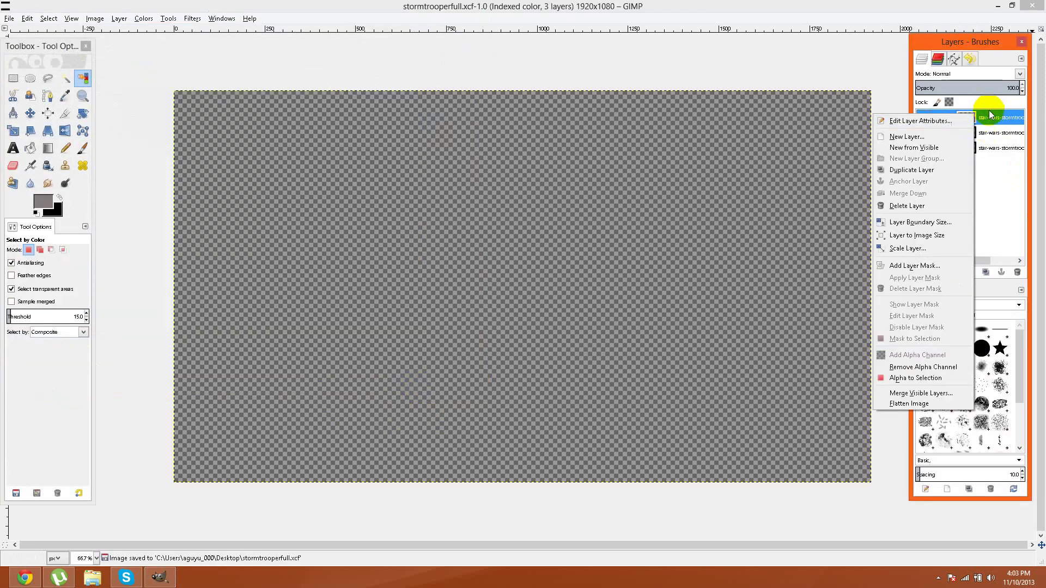
pyautogui.click(963, 121)
pyautogui.rightClick(962, 119)
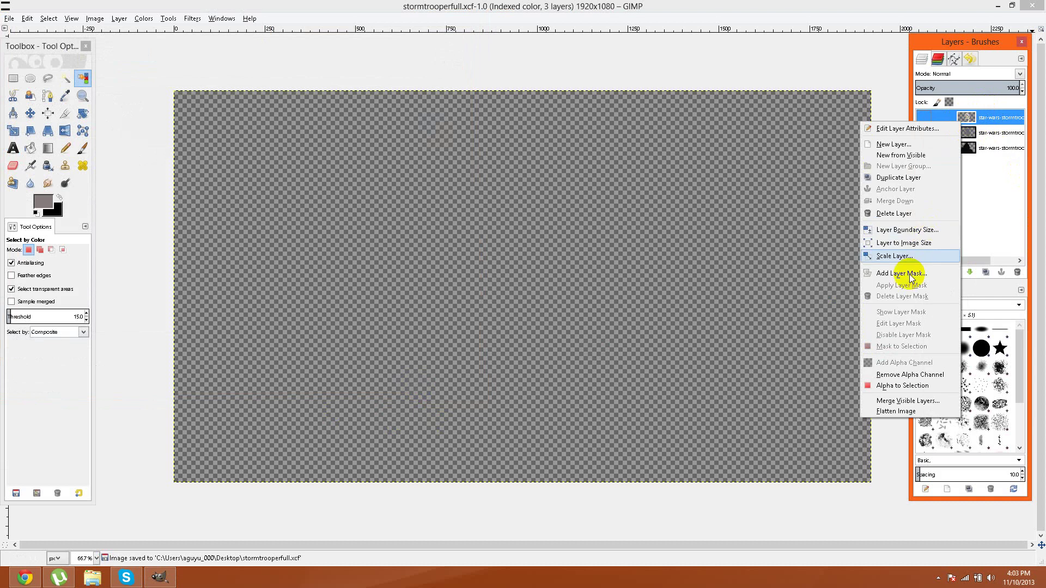
pyautogui.click(895, 213)
pyautogui.rightClick(980, 115)
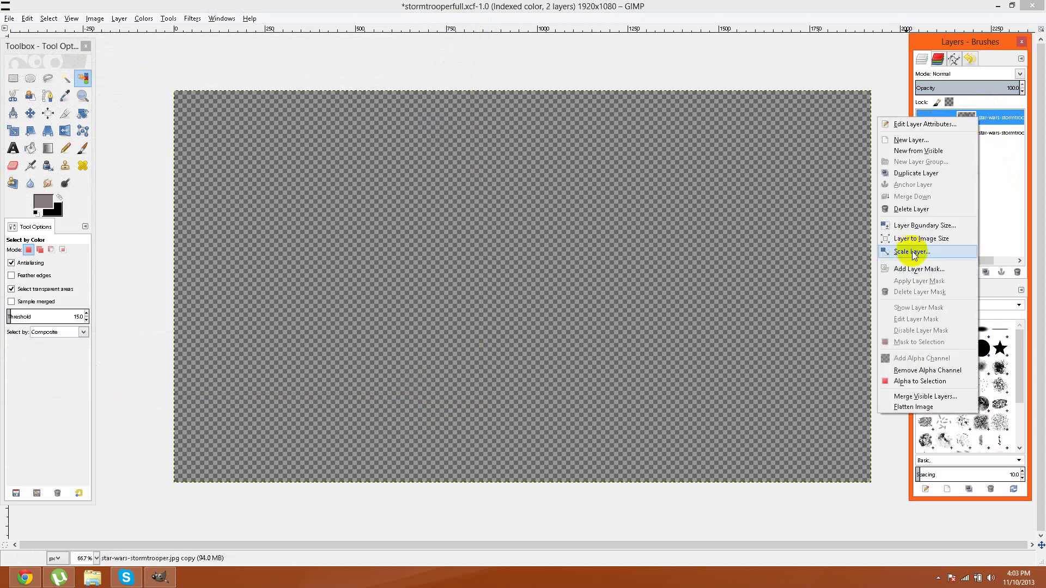
pyautogui.click(914, 207)
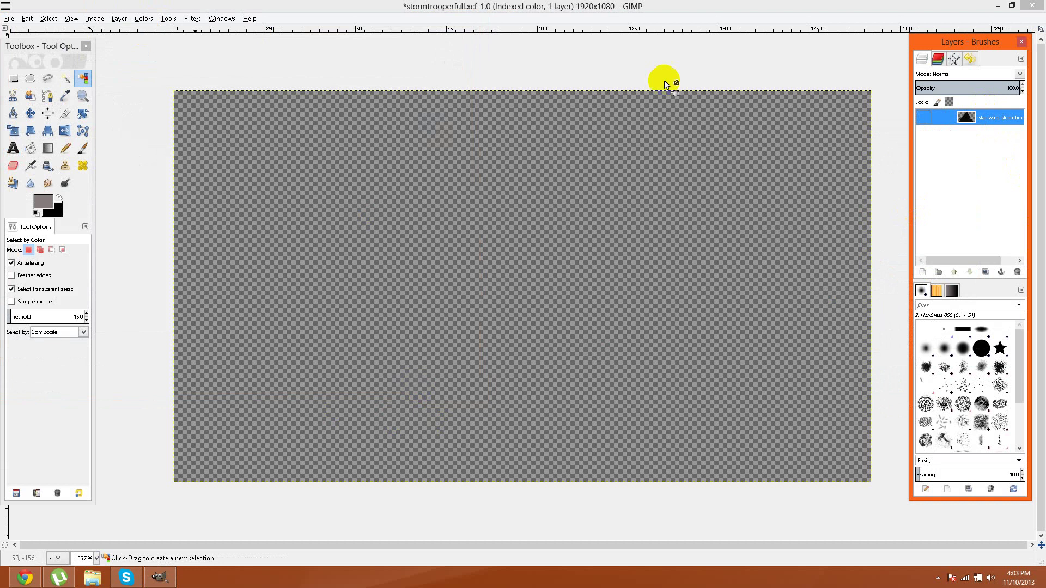
pyautogui.click(922, 119)
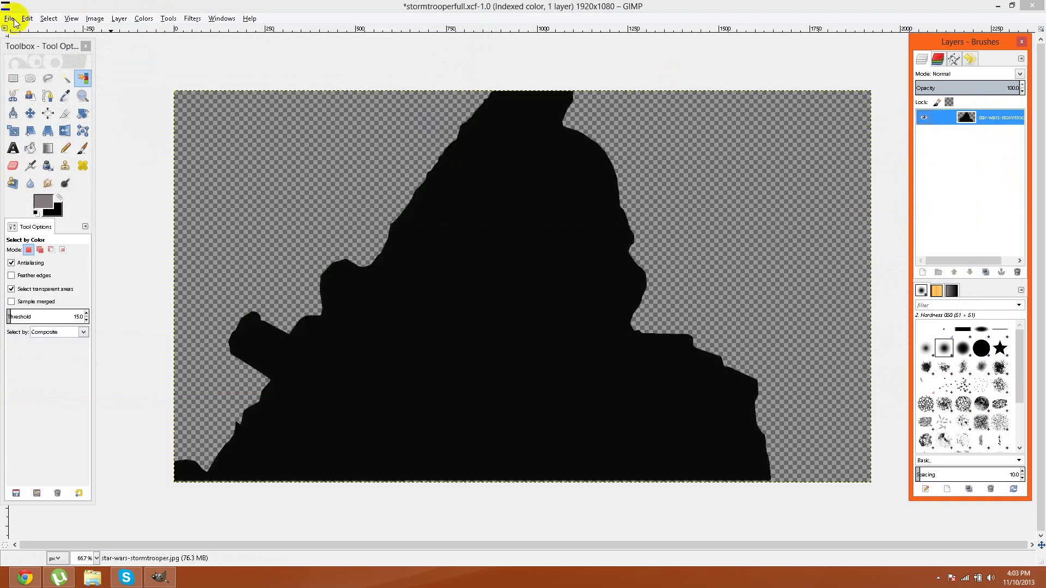
pyautogui.click(10, 18)
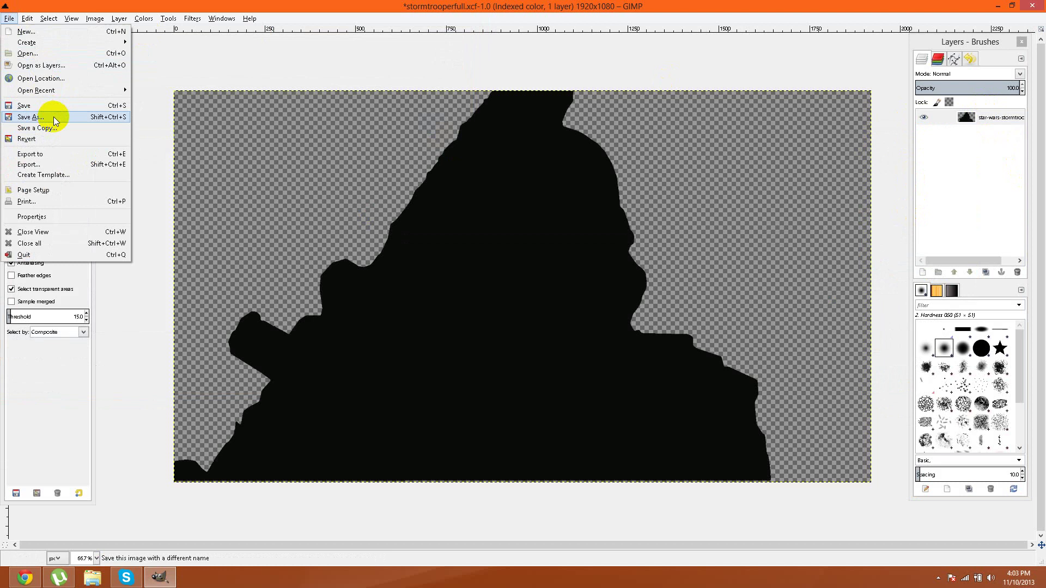
# - Save the single black silhouette layer image on the Desktop as stormtrooper1.xcf
pyautogui.click(52, 117)
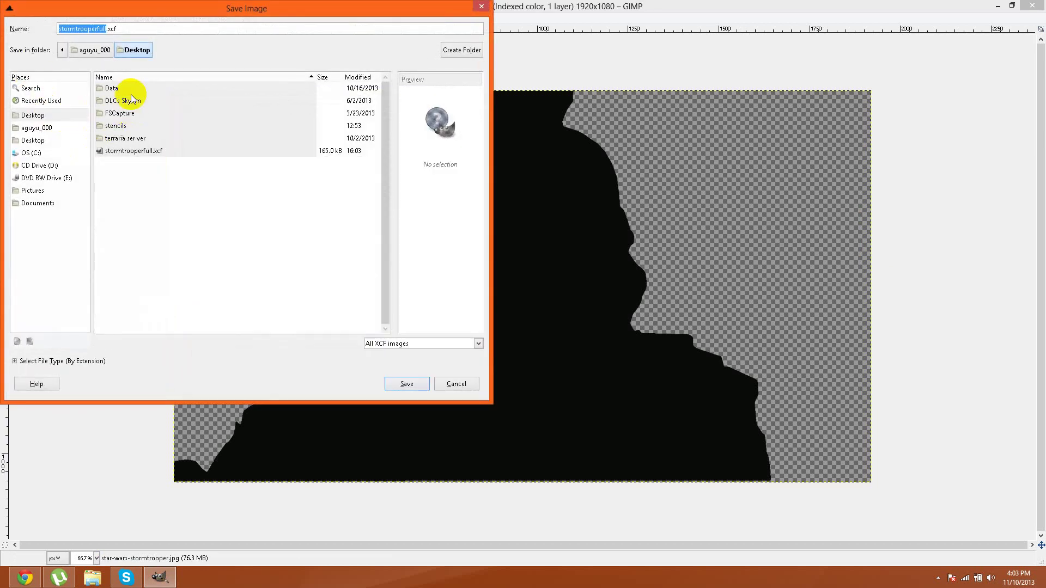
pyautogui.click(104, 31)
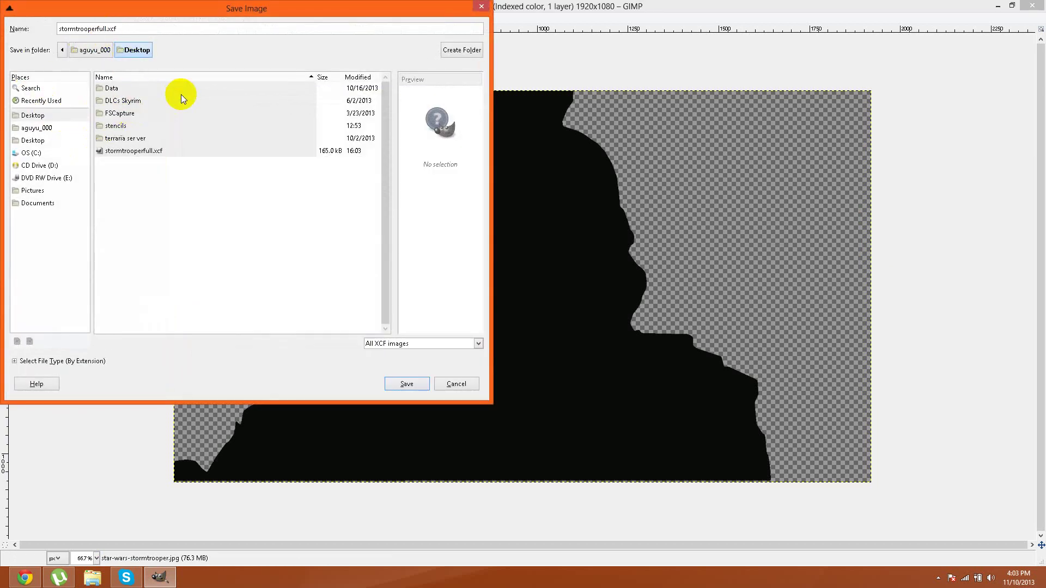
pyautogui.press('BackSpace')
pyautogui.press('BackSpace')
pyautogui.press('BackSpace')
pyautogui.write('1')
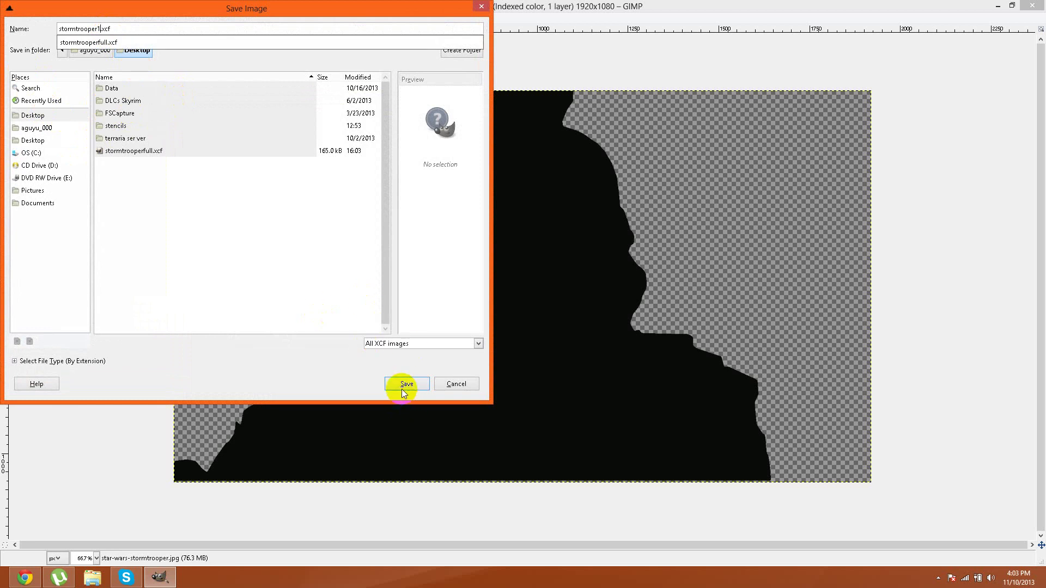
pyautogui.click(401, 389)
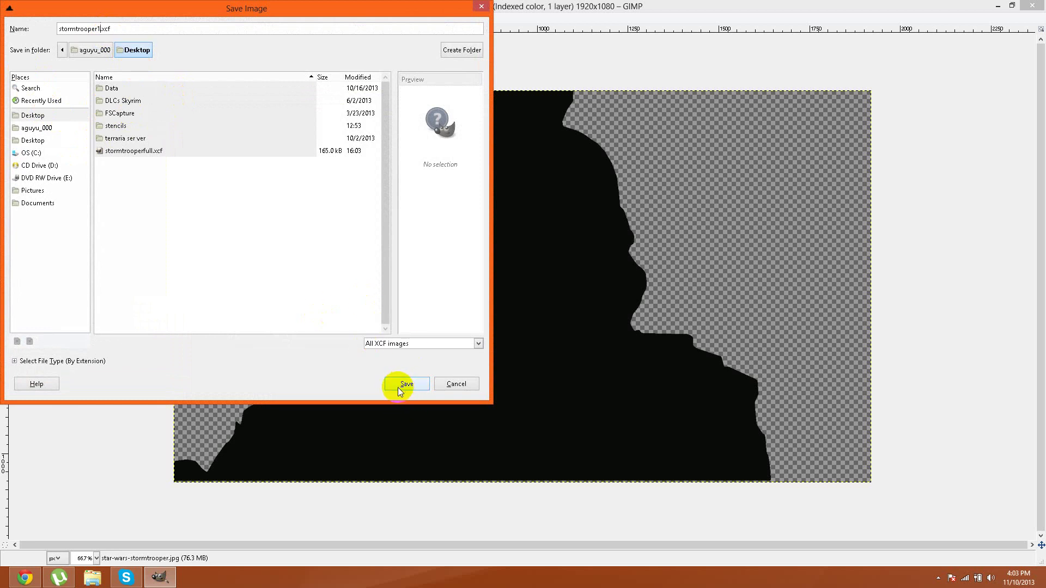
pyautogui.click(399, 386)
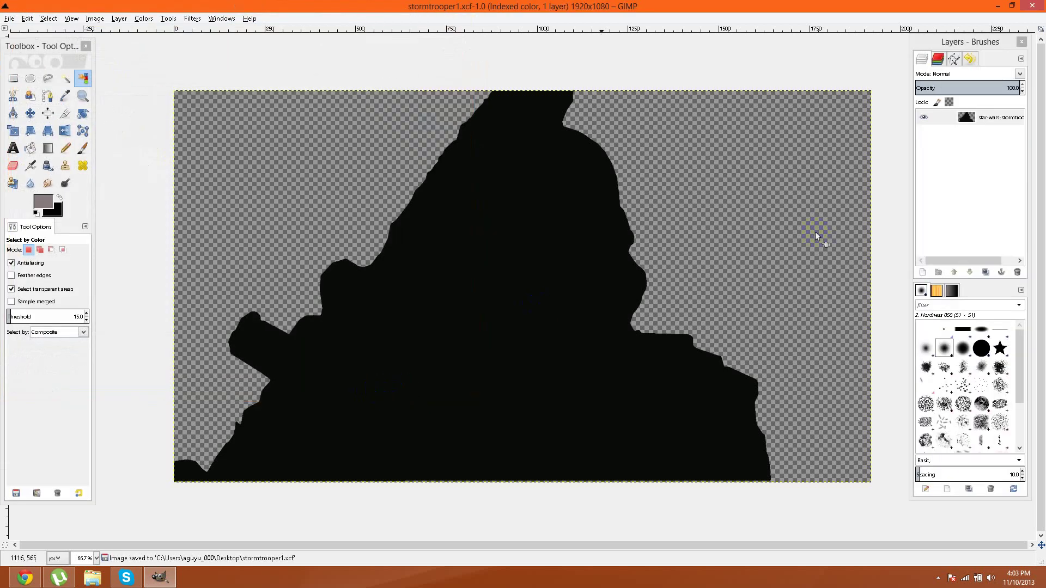
# - Undo the recent edits to restore the previously deleted layers
pyautogui.click(26, 18)
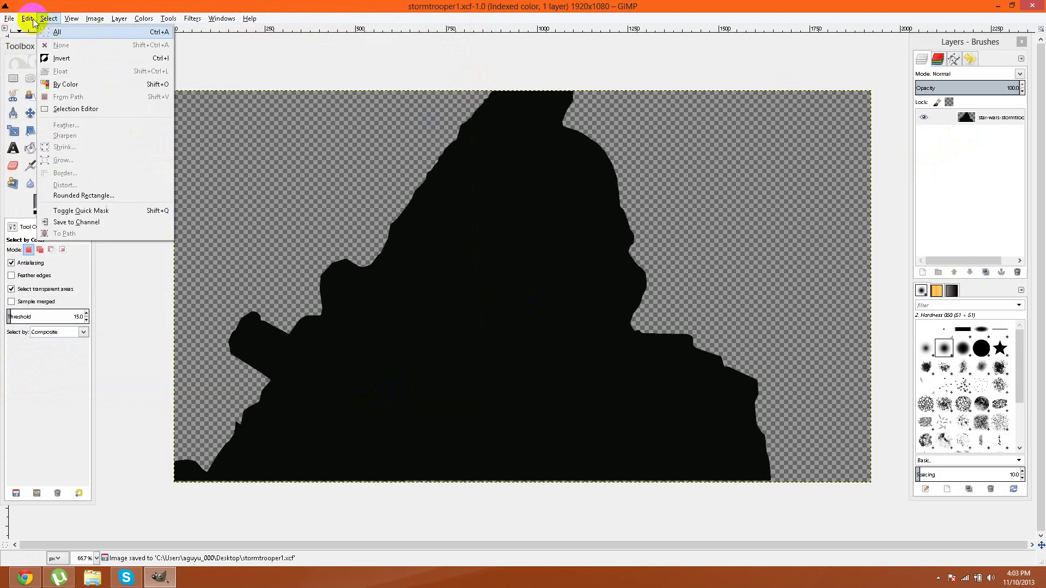
pyautogui.click(33, 32)
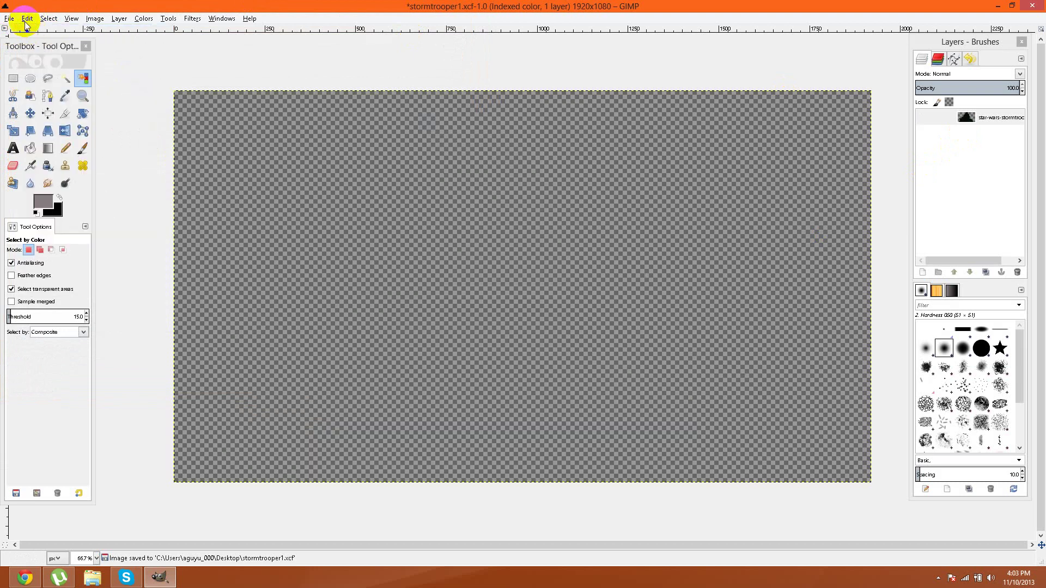
pyautogui.click(29, 31)
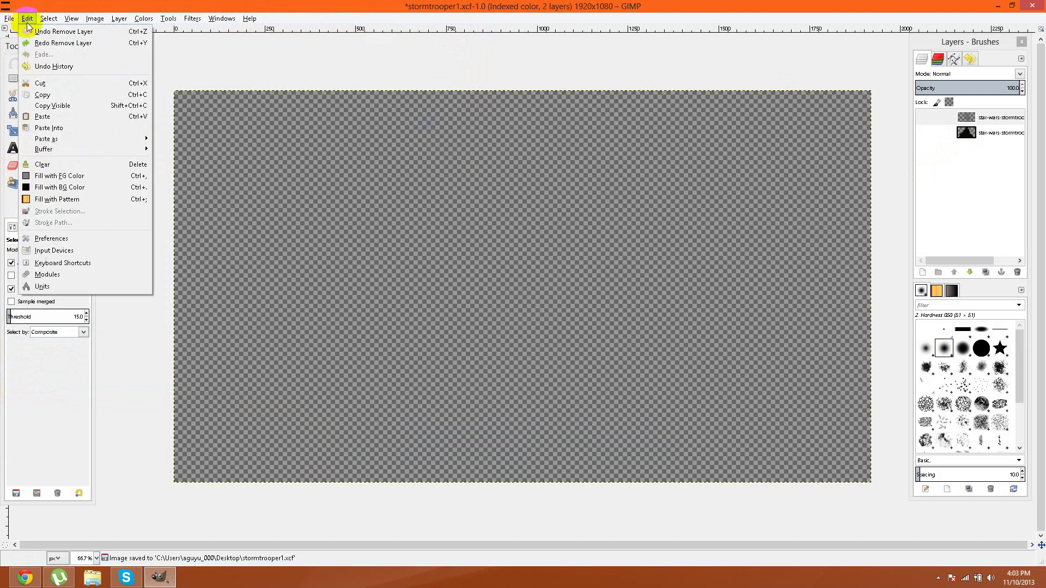
pyautogui.click(45, 31)
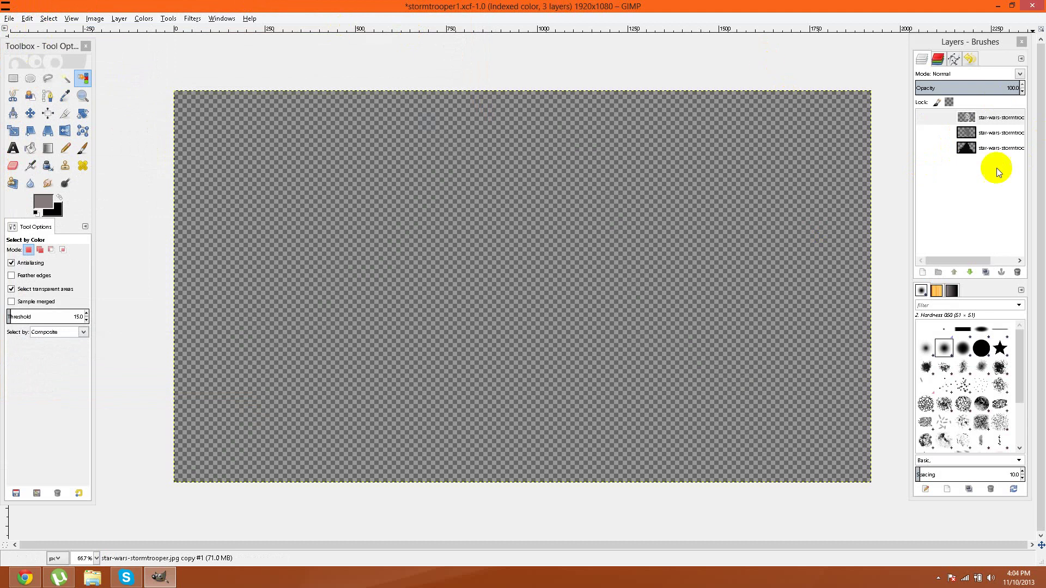
# - Delete the bottom and top layers, leaving the dark grey stencil layer visible
pyautogui.click(980, 150)
pyautogui.rightClick(949, 146)
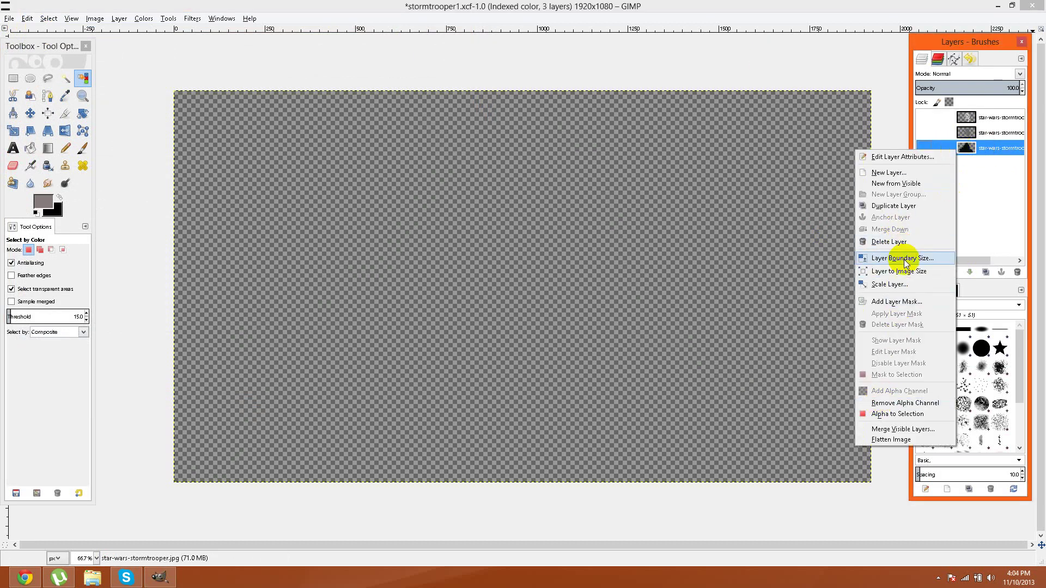
pyautogui.click(903, 244)
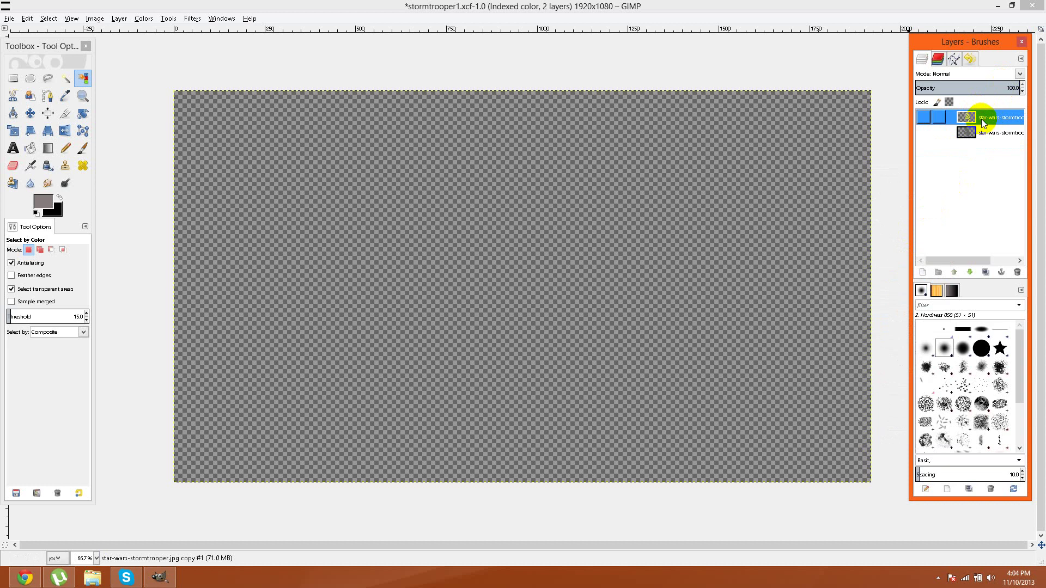
pyautogui.rightClick(981, 118)
pyautogui.click(912, 213)
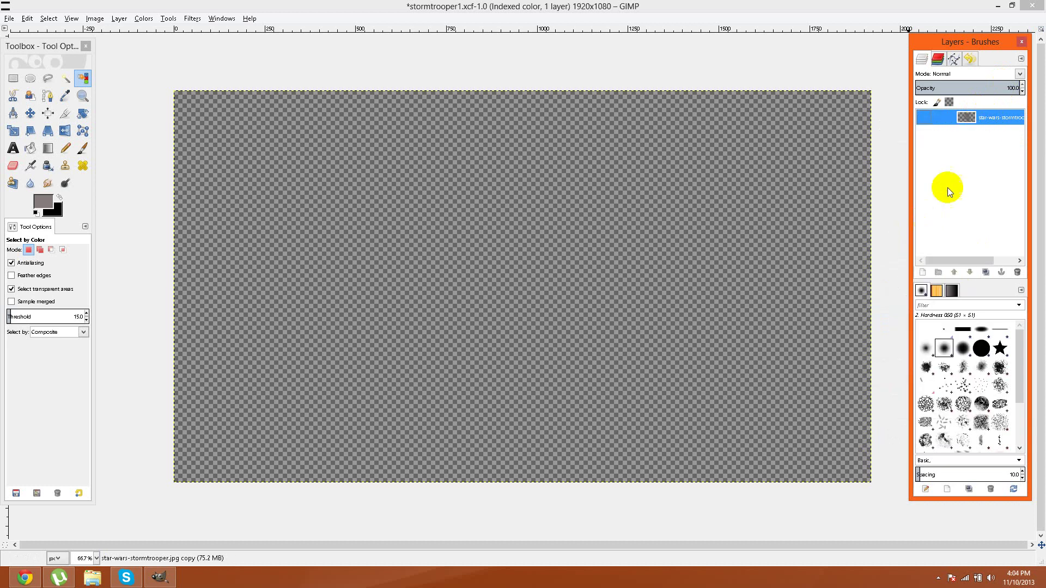
pyautogui.click(923, 120)
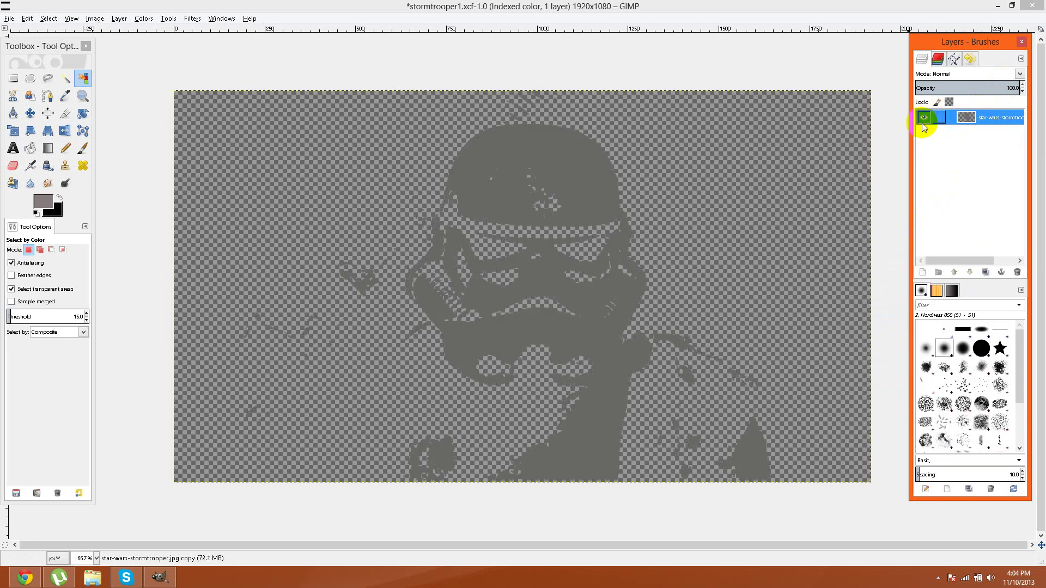
pyautogui.click(9, 19)
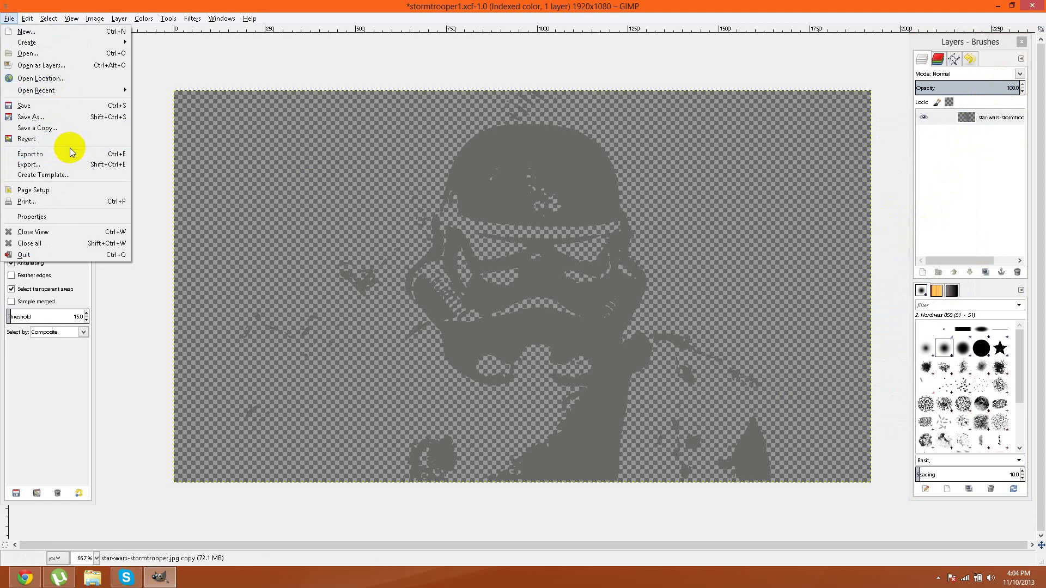
# - Save the single dark grey stencil layer image on the Desktop as stormtrooper2.xcf
pyautogui.click(76, 115)
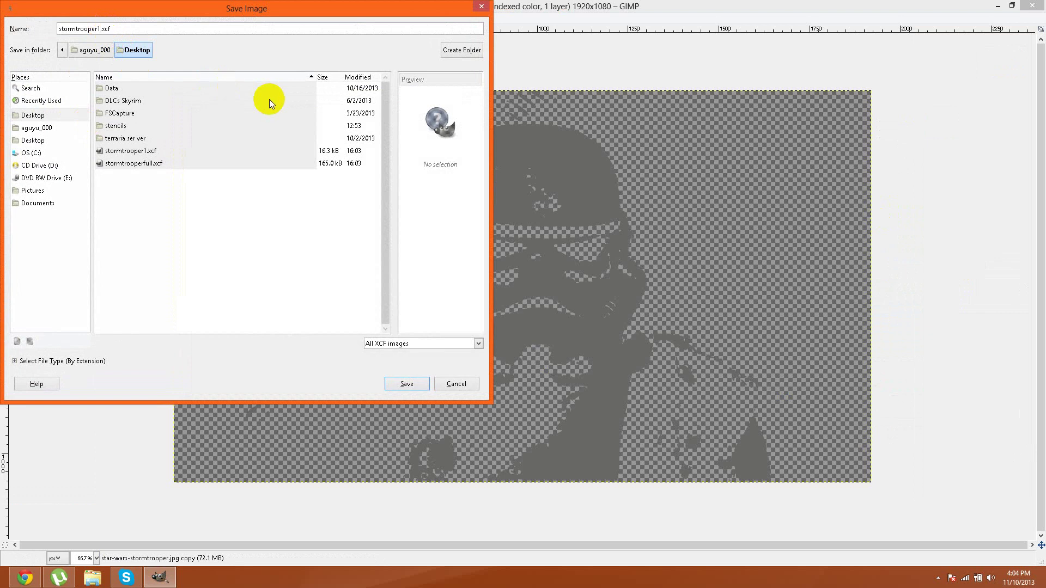
pyautogui.press('BackSpace')
pyautogui.write('2')
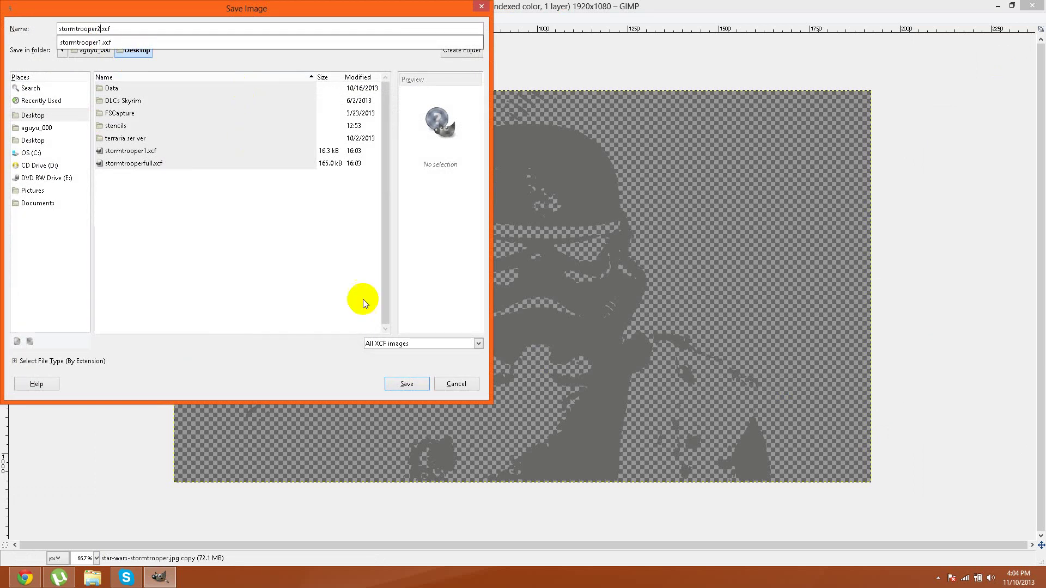
pyautogui.click(406, 398)
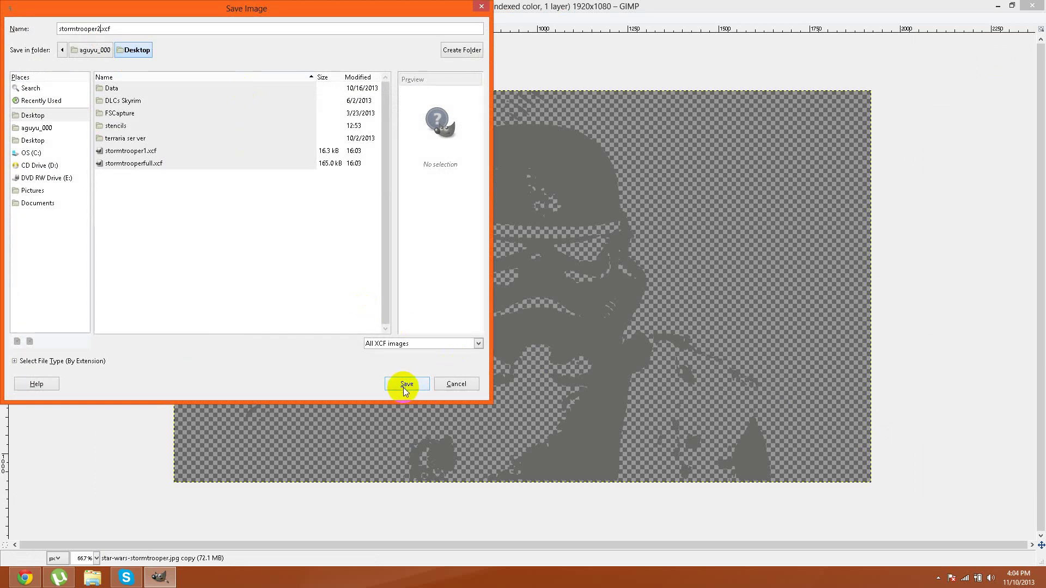
pyautogui.click(406, 381)
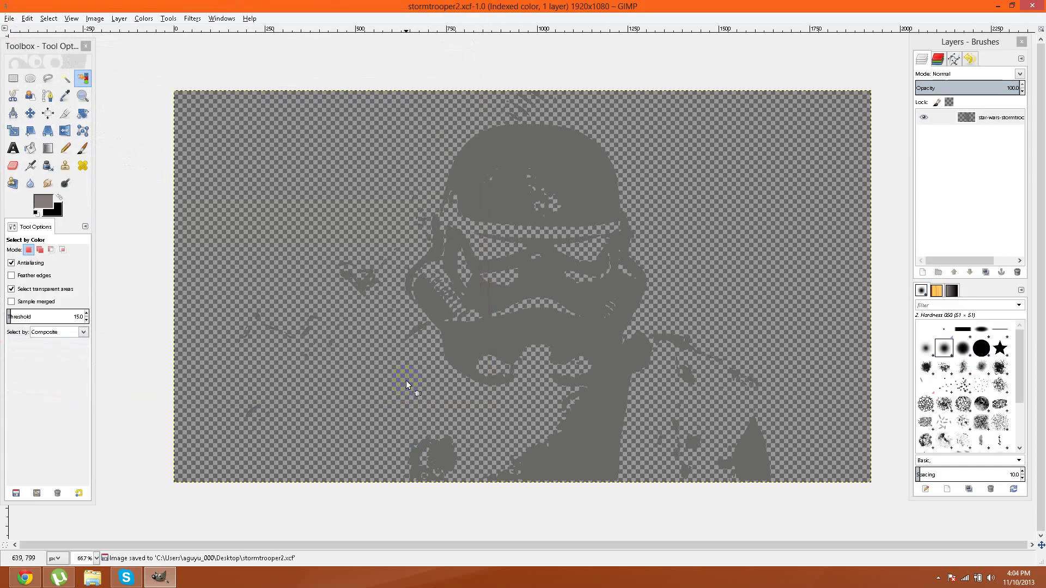
# - Undo the visibility change and bring back the removed layer
pyautogui.click(27, 18)
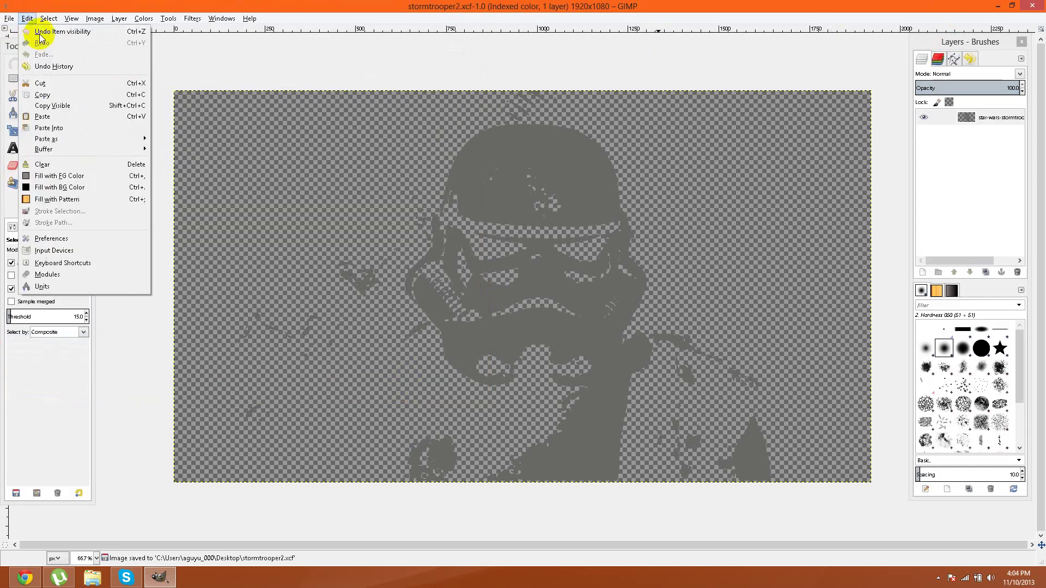
pyautogui.click(64, 32)
pyautogui.click(26, 18)
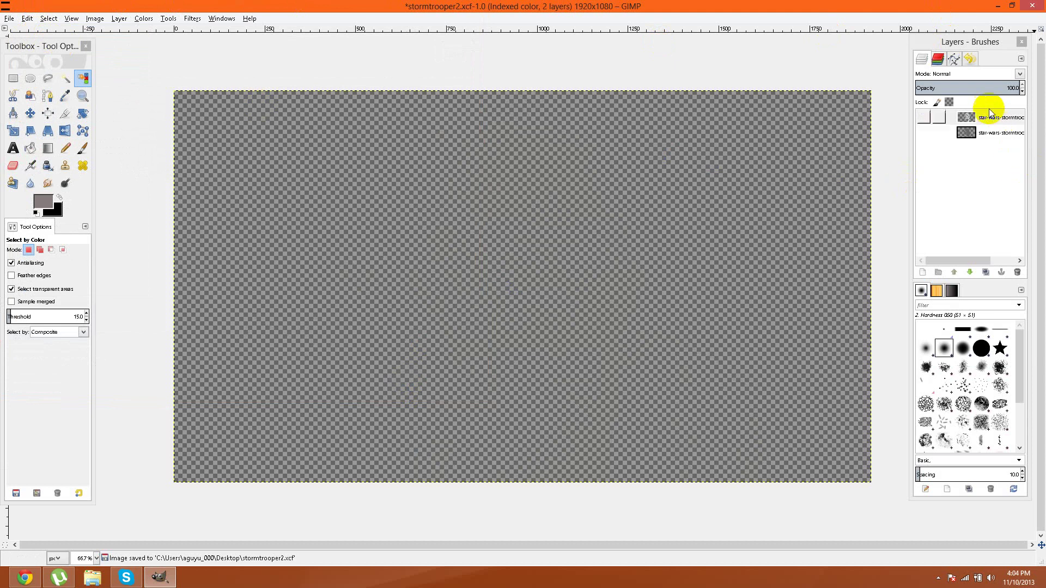
# - Make the top light grey highlights layer visible and delete the bottom layer
pyautogui.click(987, 117)
pyautogui.click(923, 116)
pyautogui.click(958, 133)
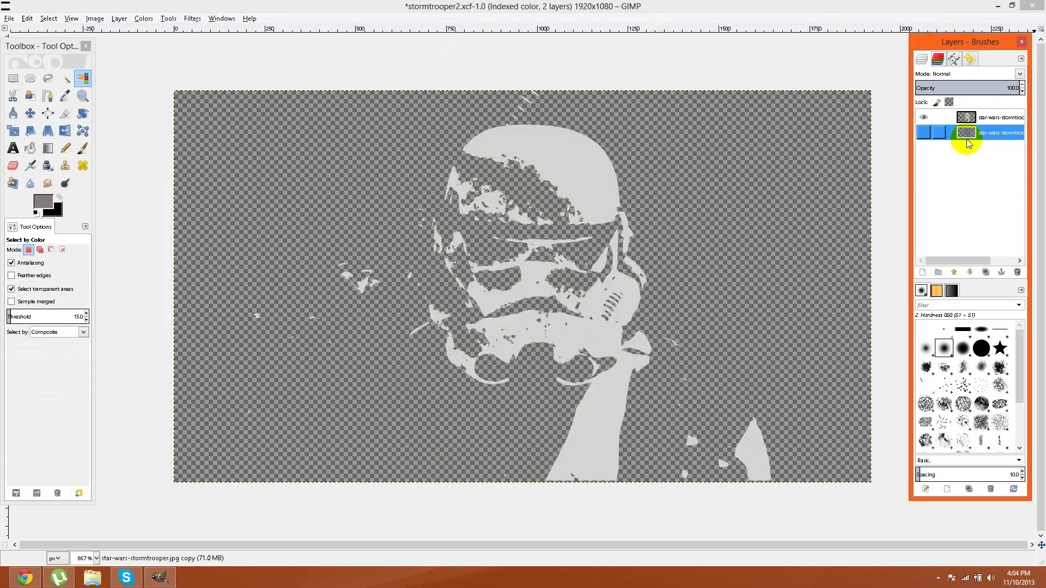
pyautogui.rightClick(965, 139)
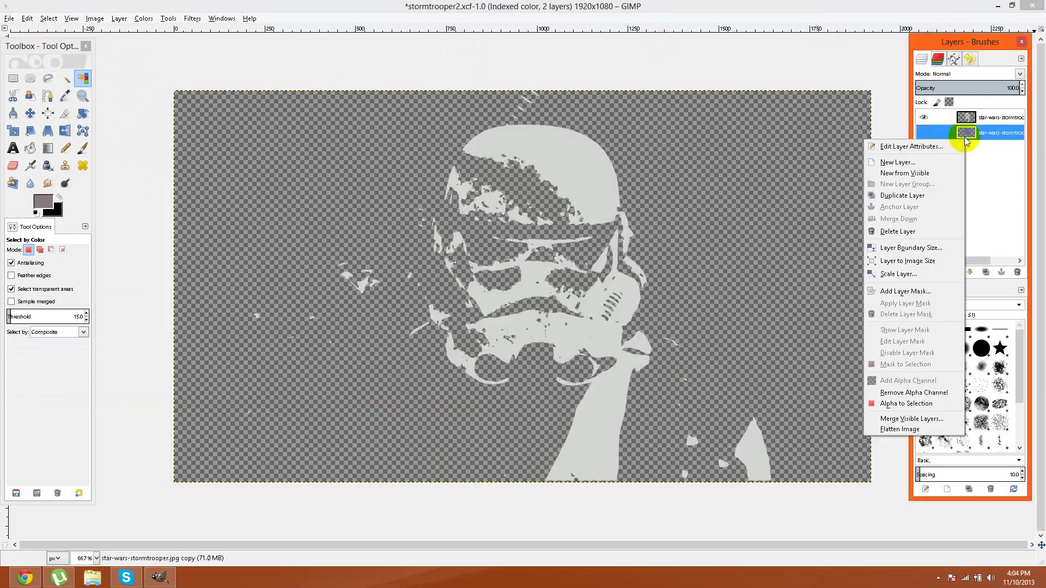
pyautogui.click(909, 237)
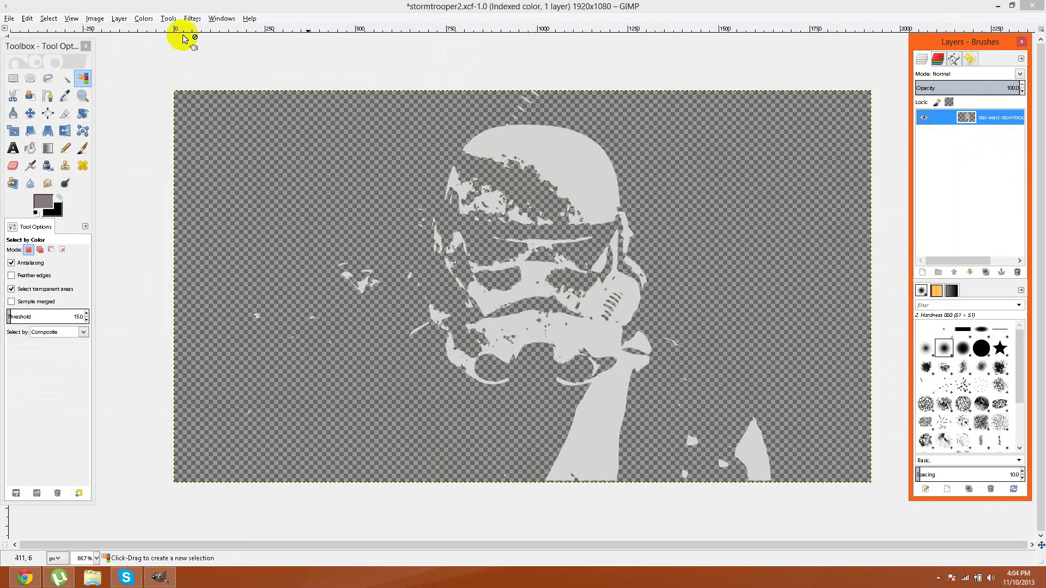
# - Save the light grey highlights layer image on the Desktop as stormtrooper3.xcf
pyautogui.click(9, 20)
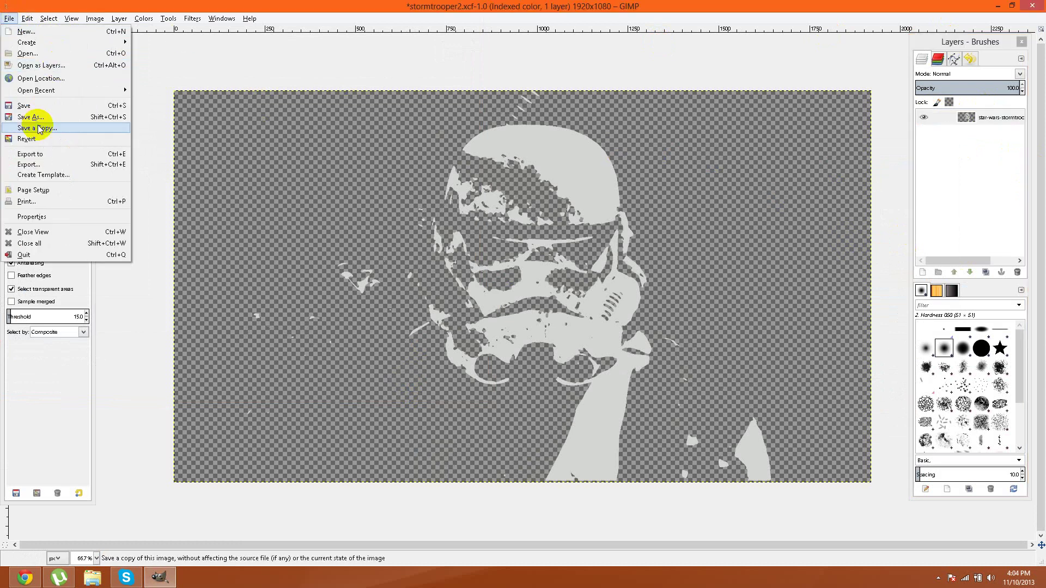
pyautogui.click(37, 117)
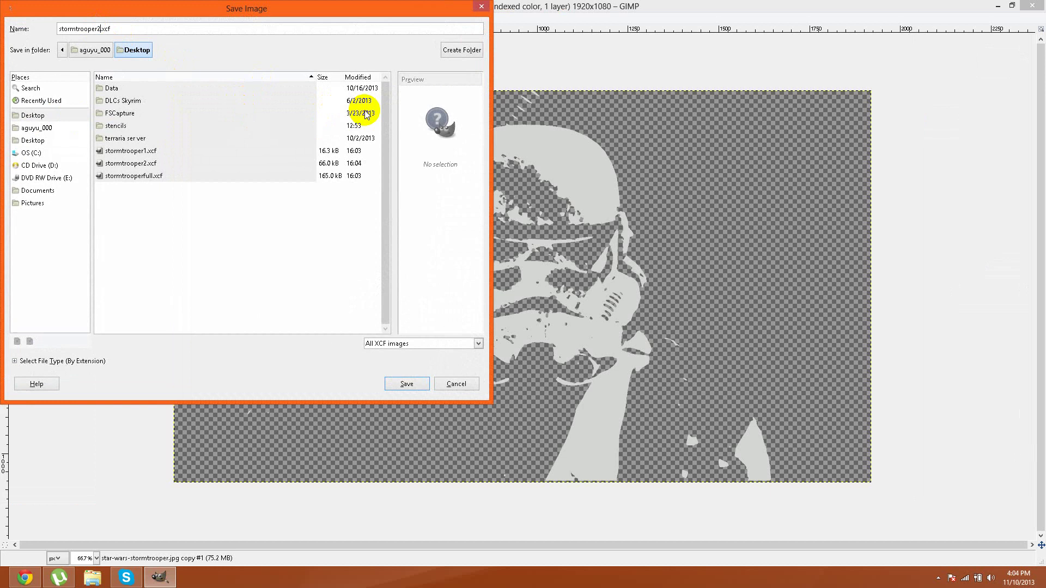
pyautogui.write('3')
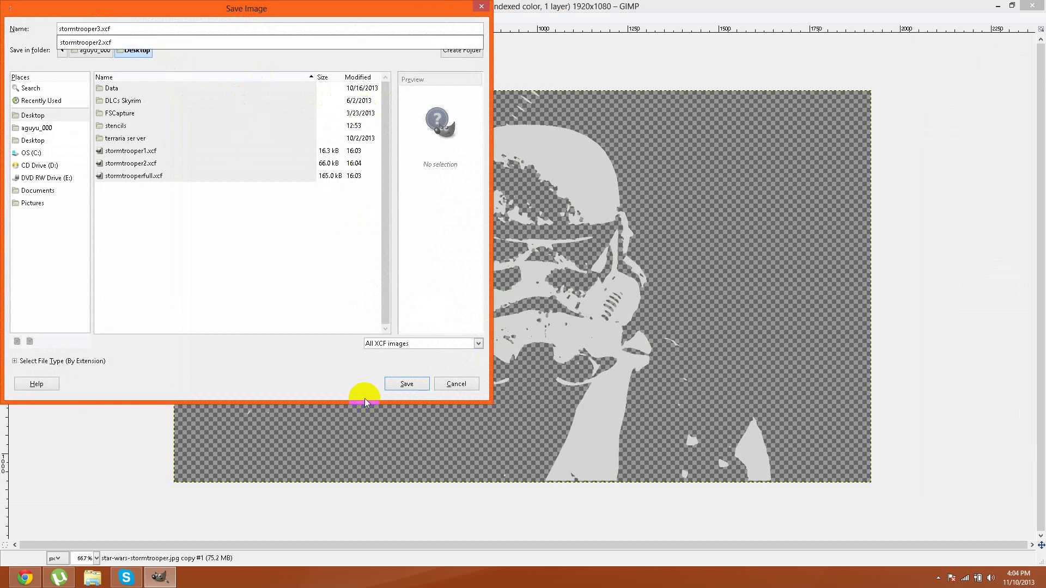
pyautogui.click(402, 388)
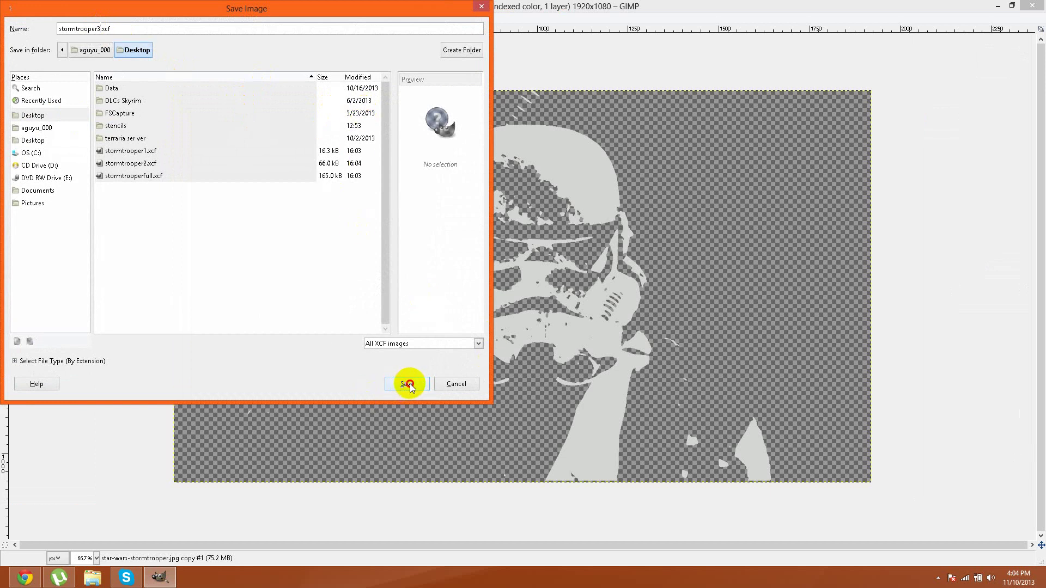
pyautogui.click(410, 383)
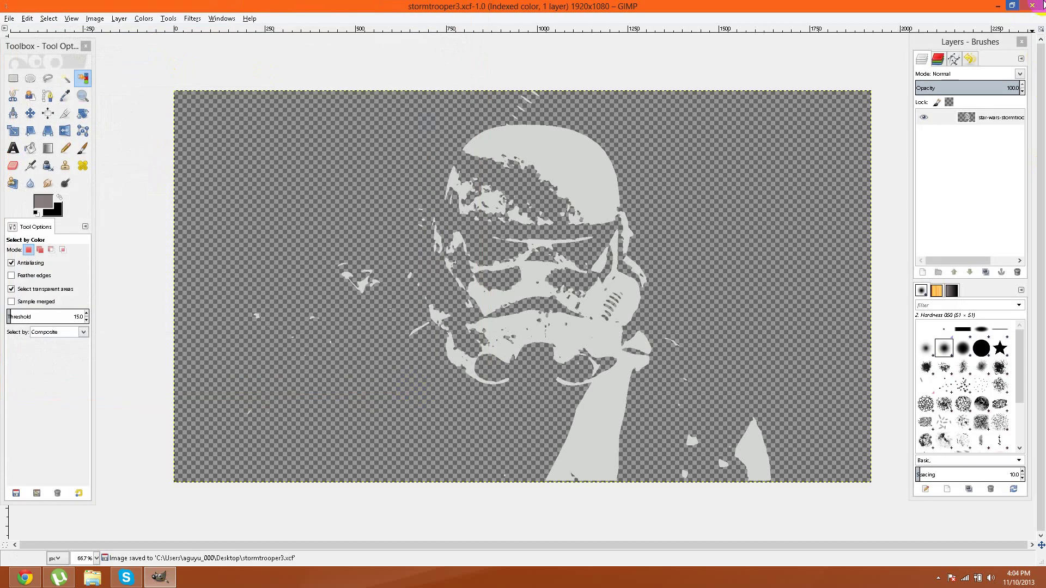
# - Quit GIMP and drag the four stormtrooper .xcf icons into a group at the desktop centre
pyautogui.click(1026, 6)
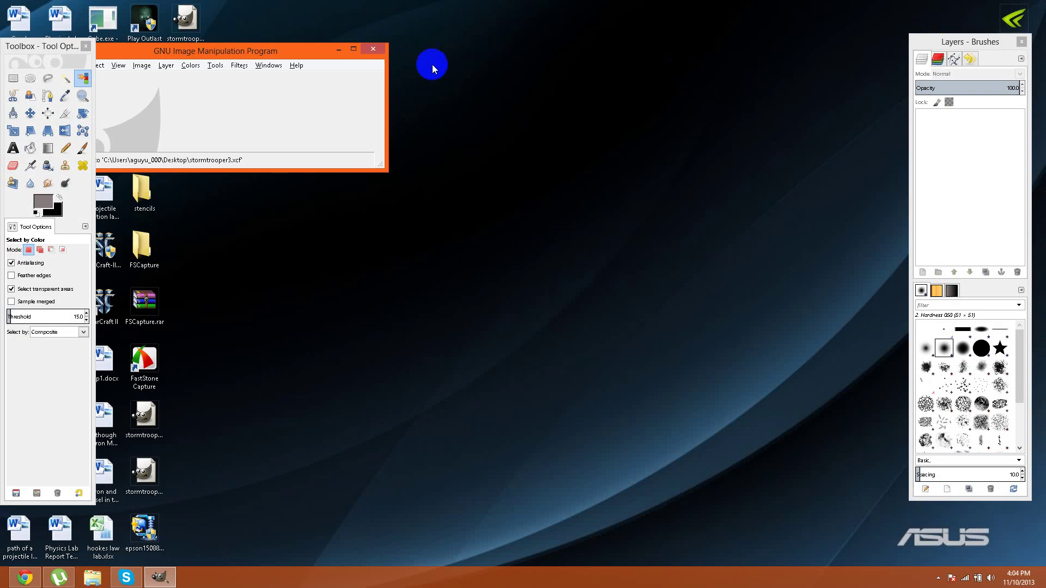
pyautogui.click(378, 49)
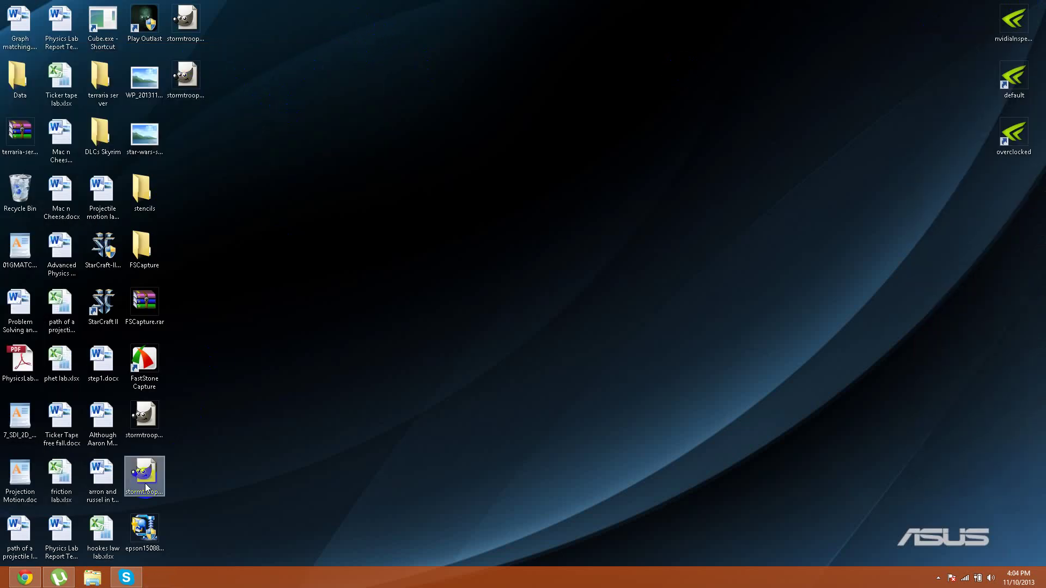
pyautogui.moveTo(144, 495); pyautogui.dragTo(433, 323)
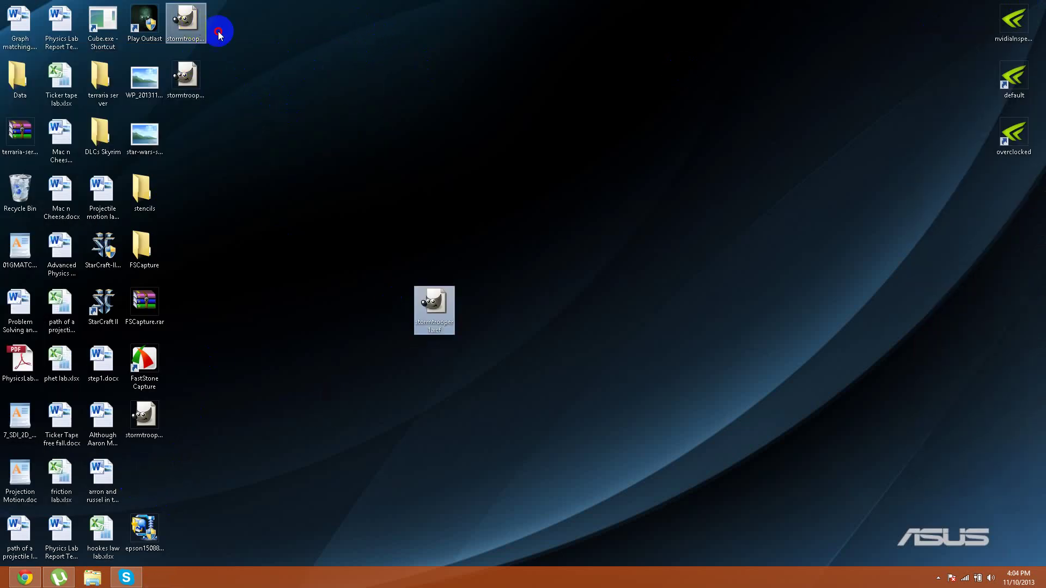
pyautogui.moveTo(214, 28); pyautogui.dragTo(621, 204)
pyautogui.moveTo(188, 77); pyautogui.dragTo(557, 310)
pyautogui.moveTo(144, 417); pyautogui.dragTo(270, 360)
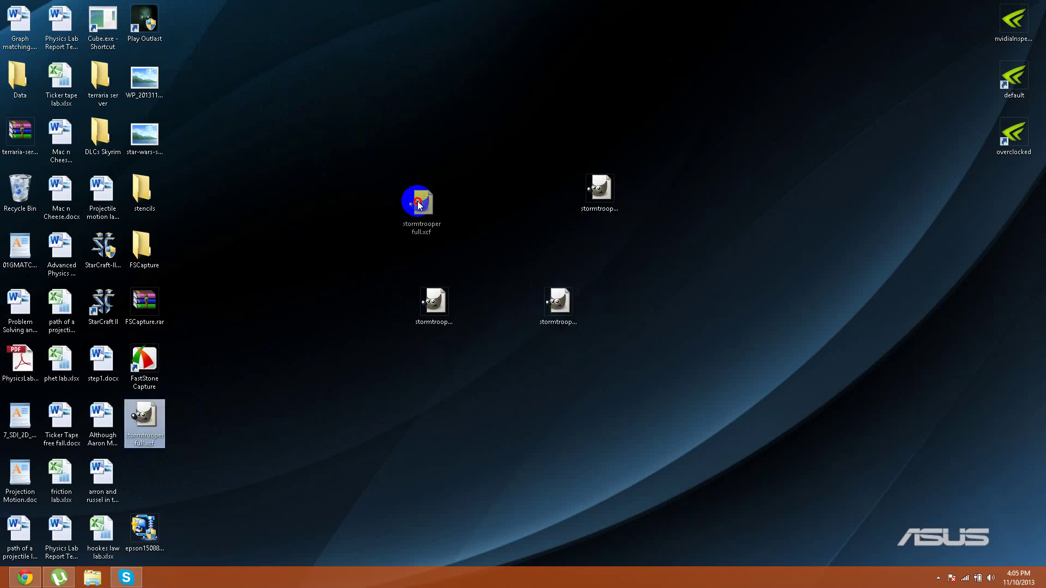
pyautogui.moveTo(418, 204); pyautogui.dragTo(421, 207)
pyautogui.click(439, 306)
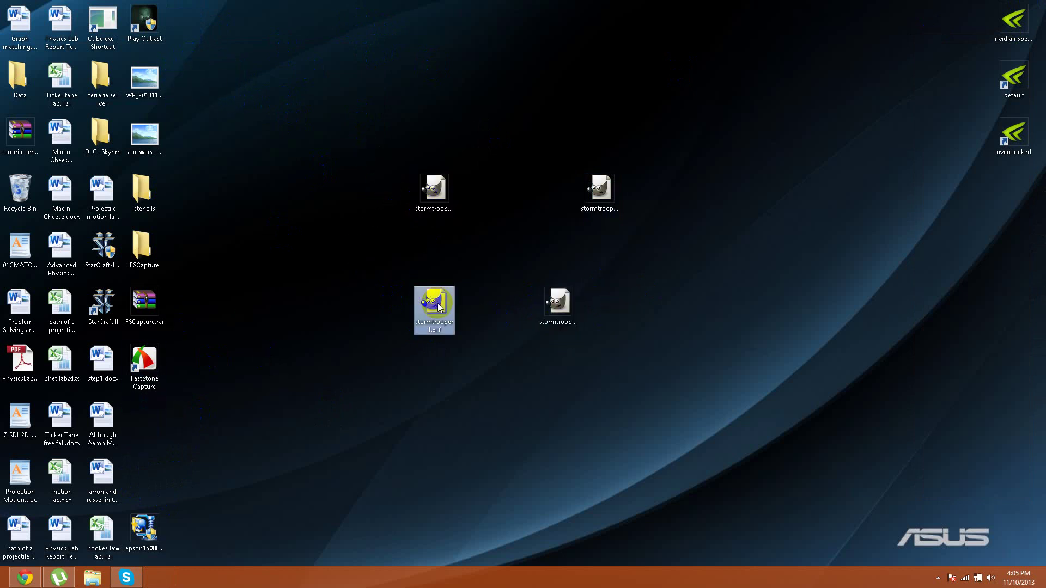
pyautogui.click(548, 313)
# - Open stormtrooper1.xcf in GIMP from the desktop and maximize its window
pyautogui.click(598, 197)
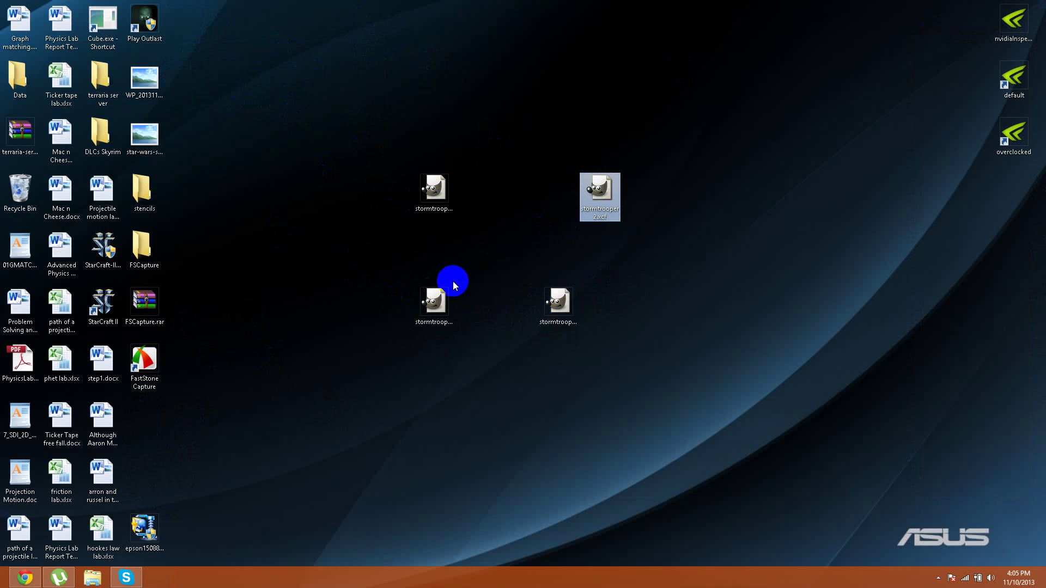
pyautogui.doubleClick(441, 309)
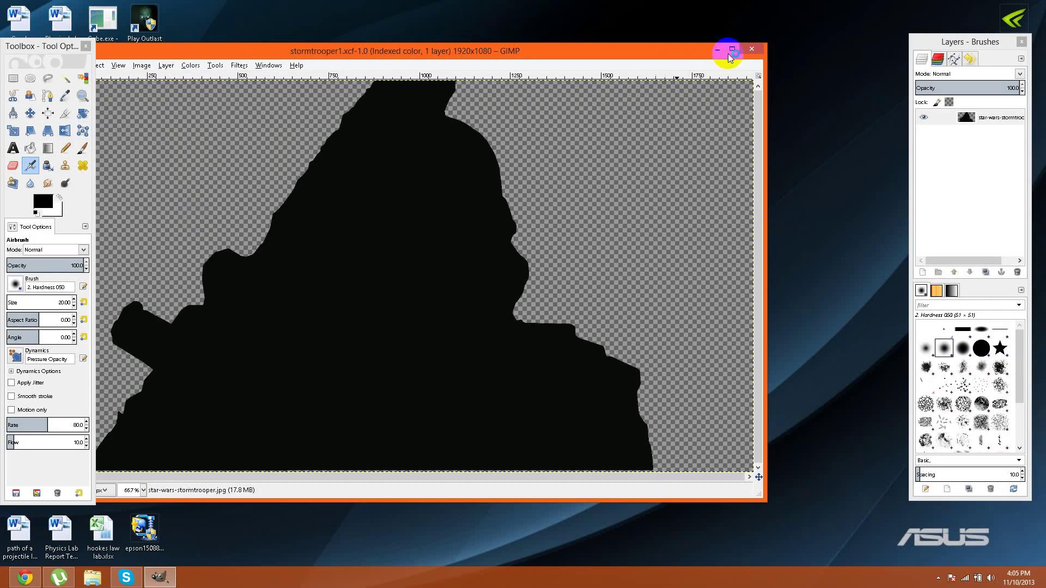
pyautogui.click(732, 49)
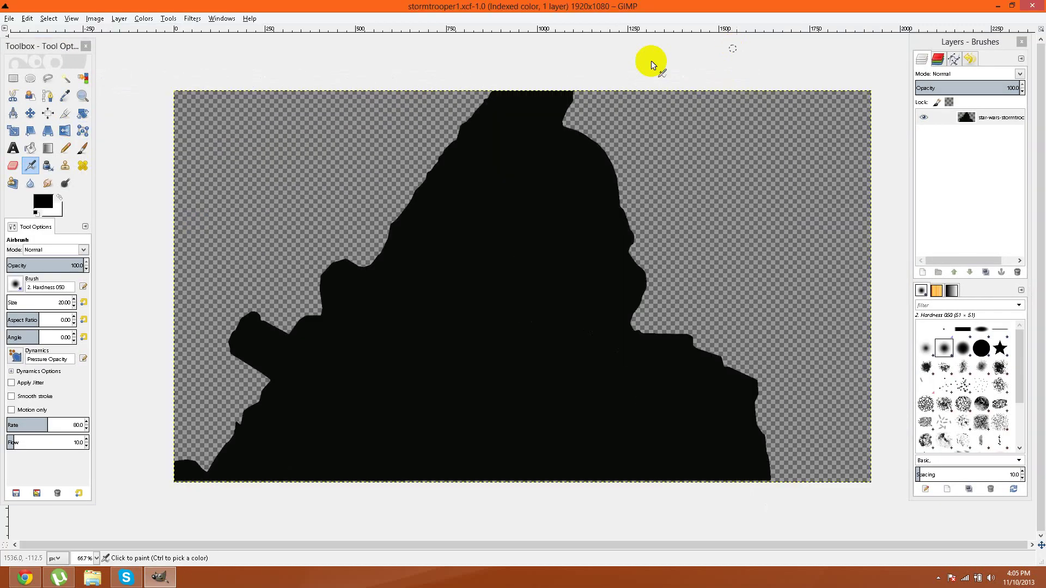
pyautogui.click(10, 19)
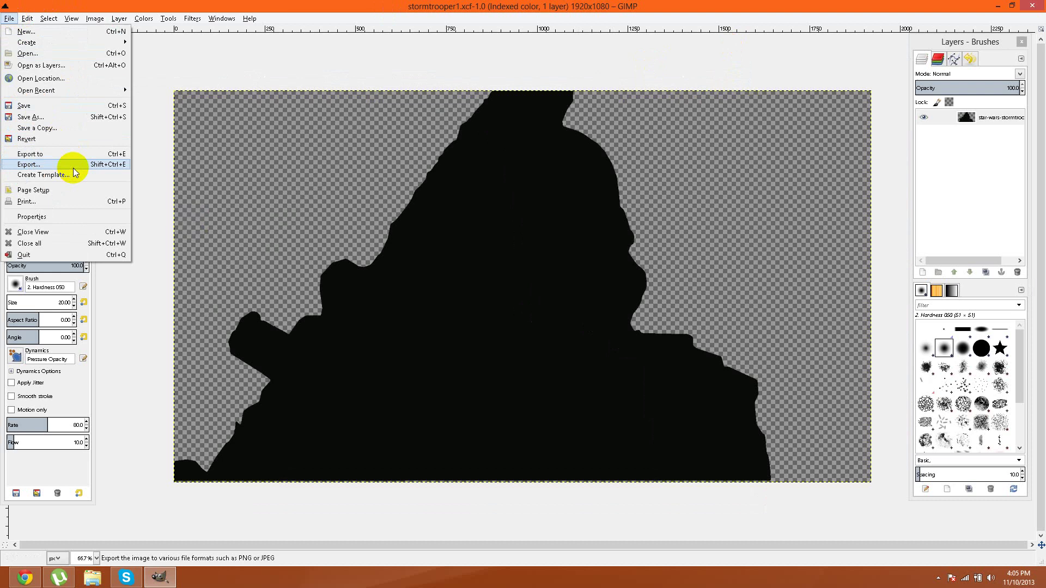
pyautogui.click(560, 217)
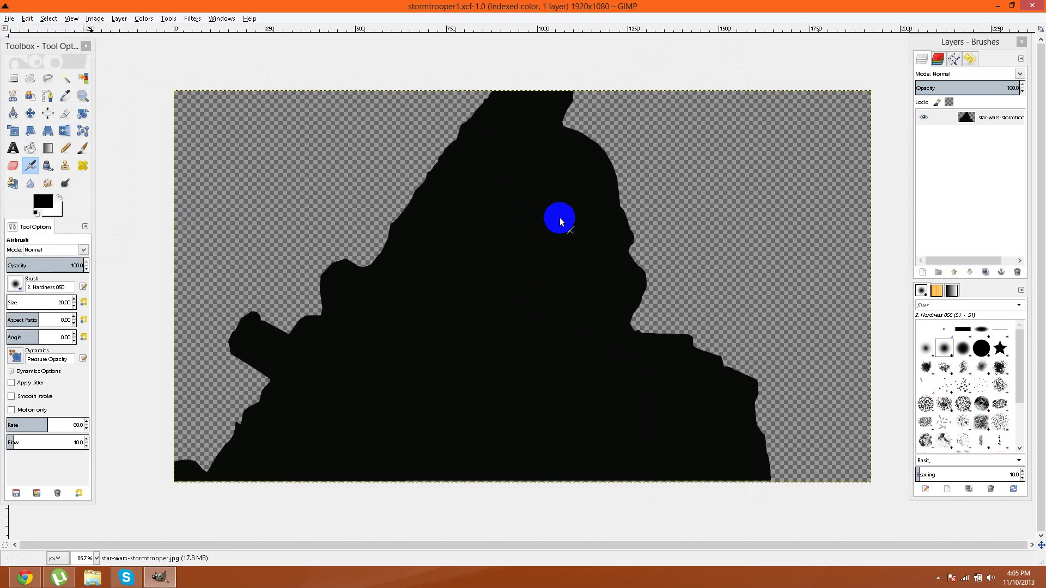
# - Select the black silhouette area by colour and set the foreground colour to light grey
pyautogui.click(82, 79)
pyautogui.click(434, 262)
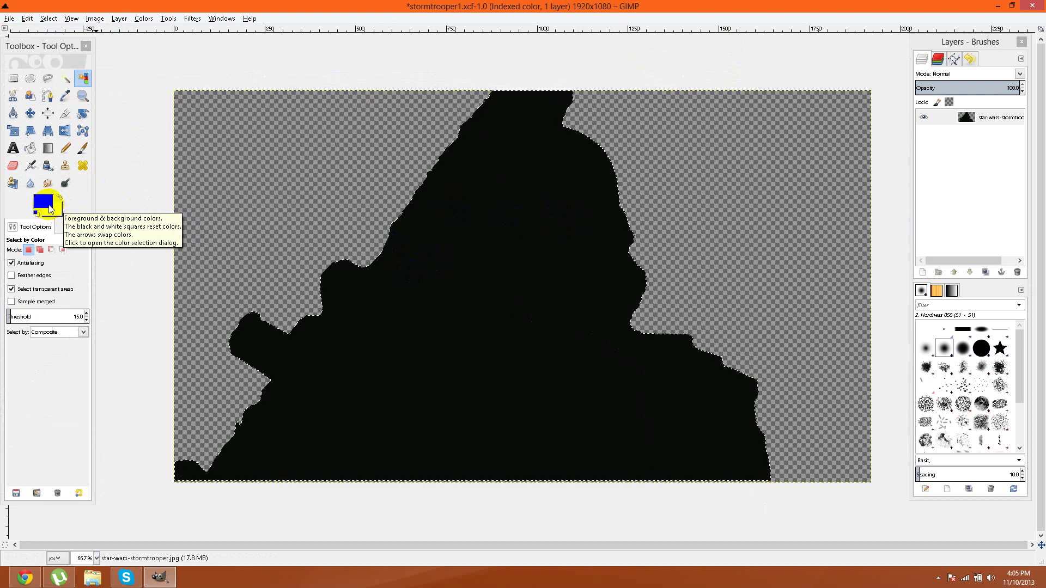
pyautogui.click(43, 202)
pyautogui.moveTo(80, 242); pyautogui.dragTo(72, 239)
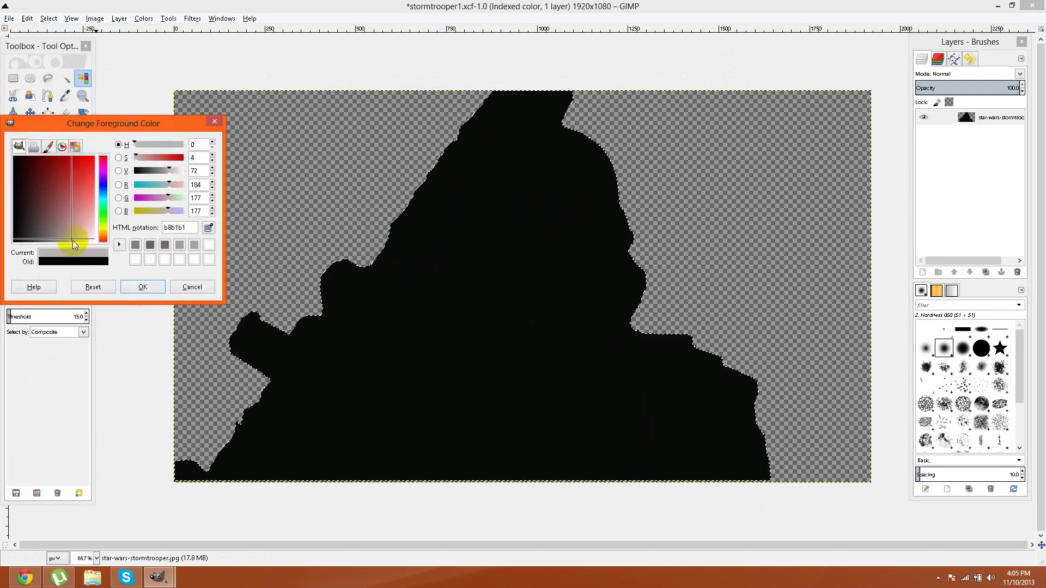
pyautogui.click(76, 243)
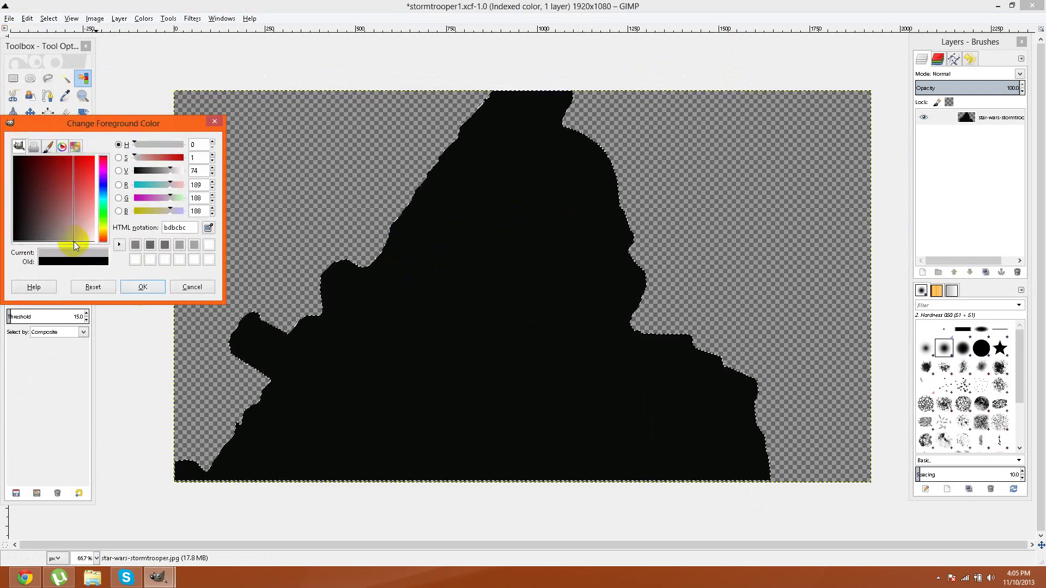
pyautogui.click(142, 286)
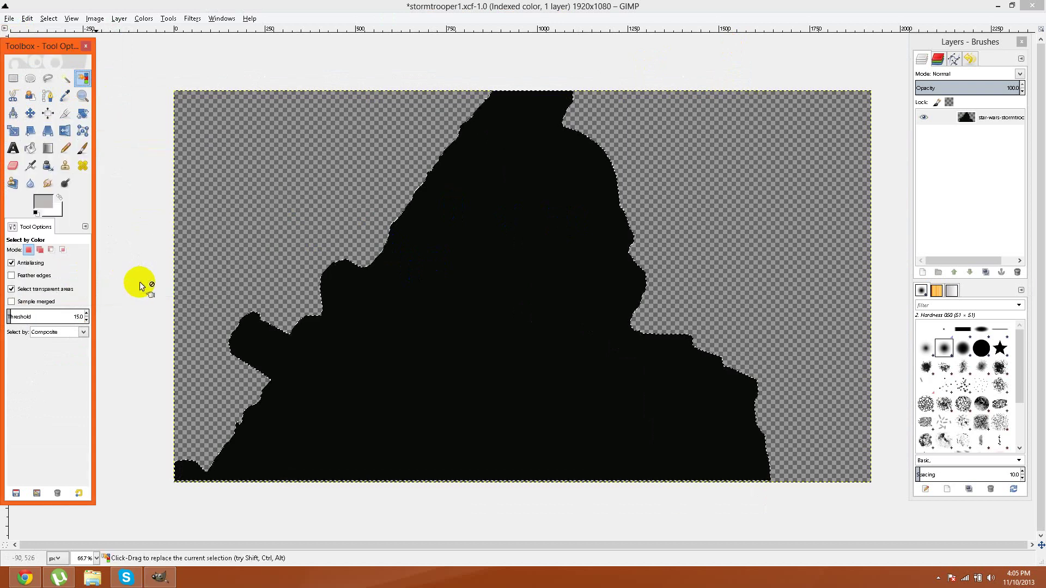
# - Bucket fill the entire selected silhouette with the light grey colour
pyautogui.click(30, 148)
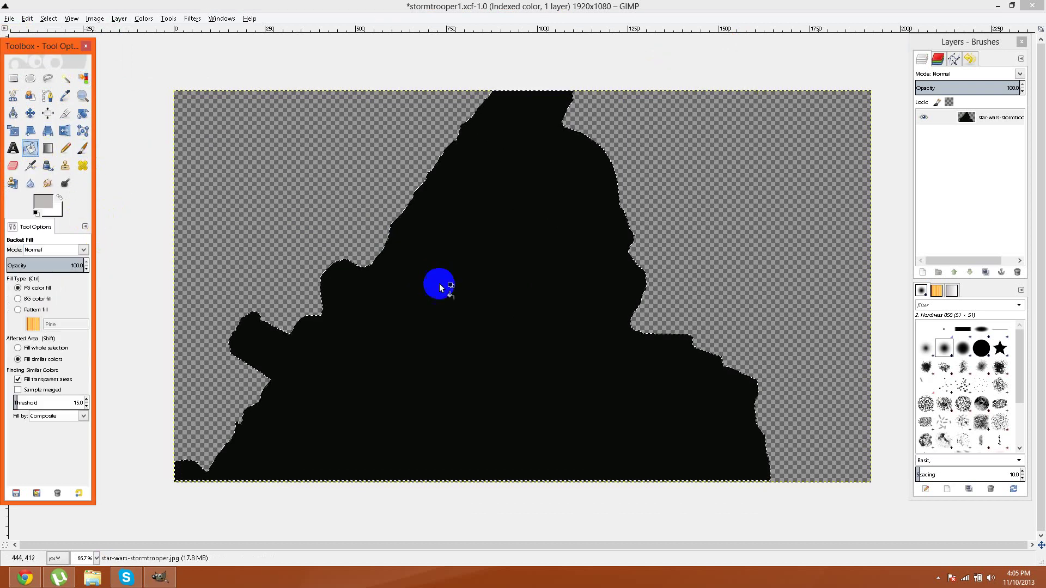
pyautogui.click(24, 348)
pyautogui.click(471, 336)
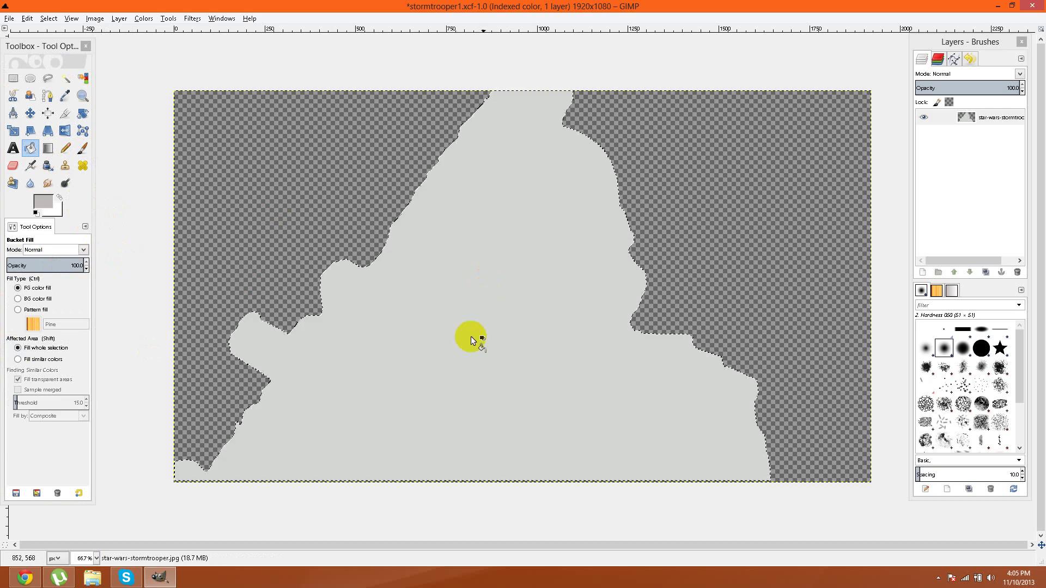
# - Export the grey silhouette to the Desktop as stormtrooper1.gif in GIF format
pyautogui.click(10, 18)
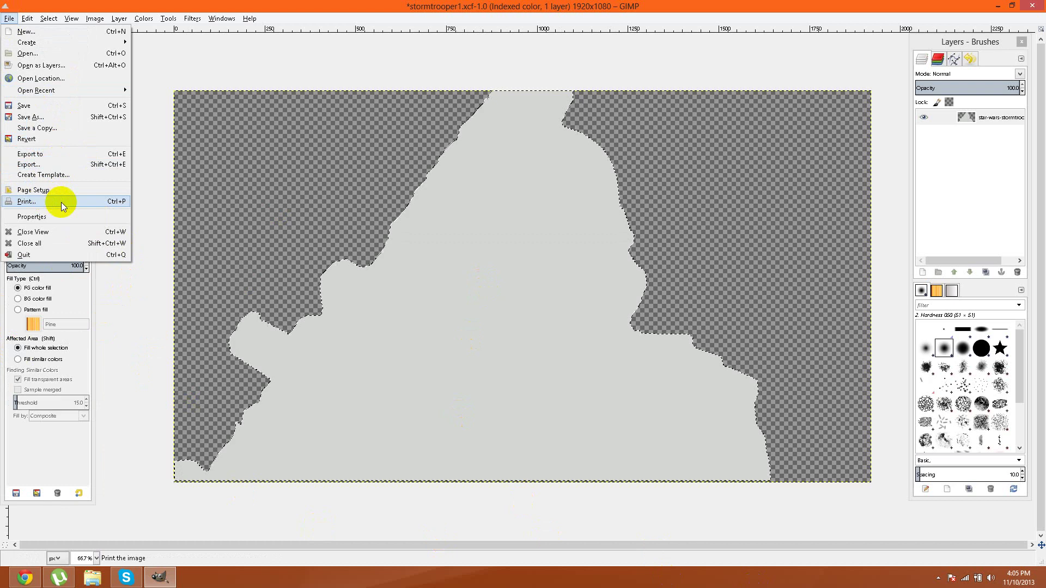
pyautogui.click(66, 164)
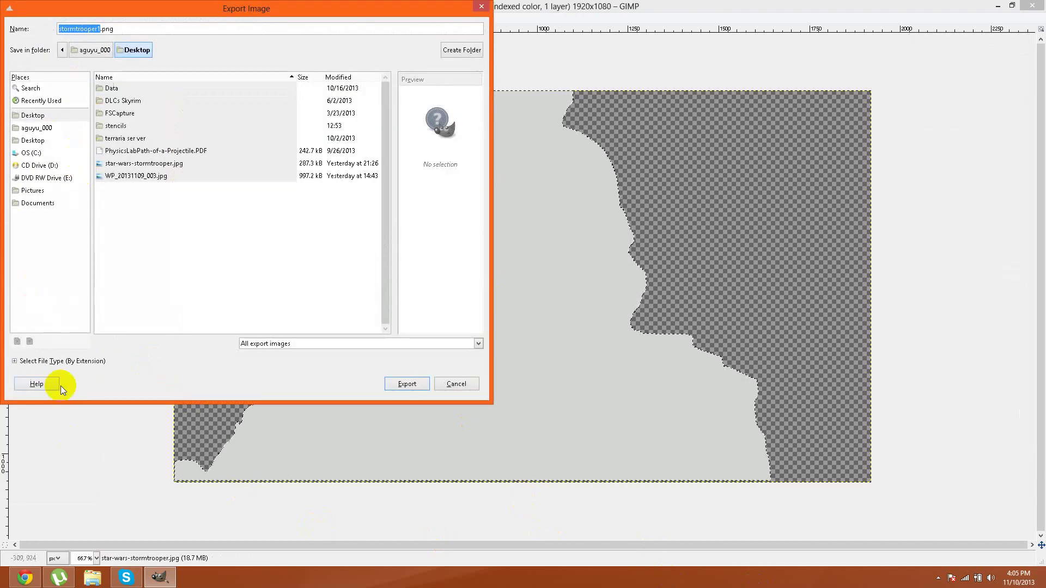
pyautogui.click(51, 361)
pyautogui.scroll(-3, 33, 363)
pyautogui.scroll(-1, 88, 315)
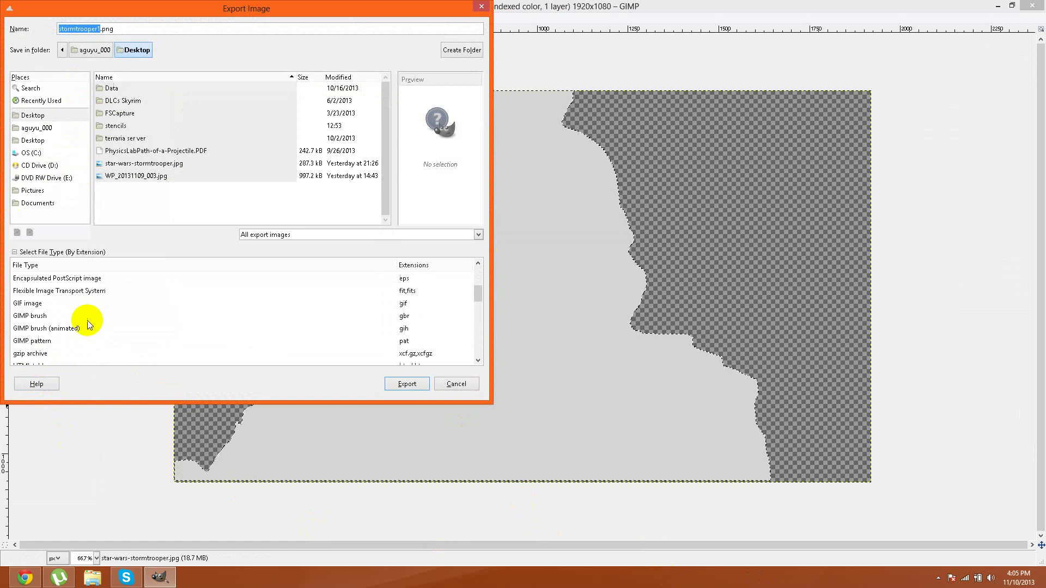
pyautogui.click(33, 306)
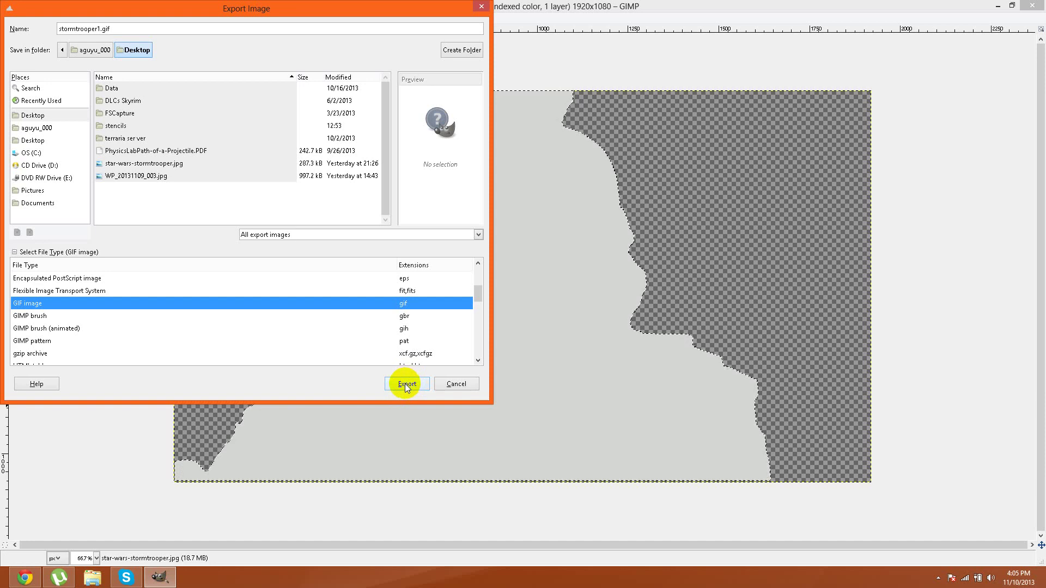
pyautogui.click(404, 383)
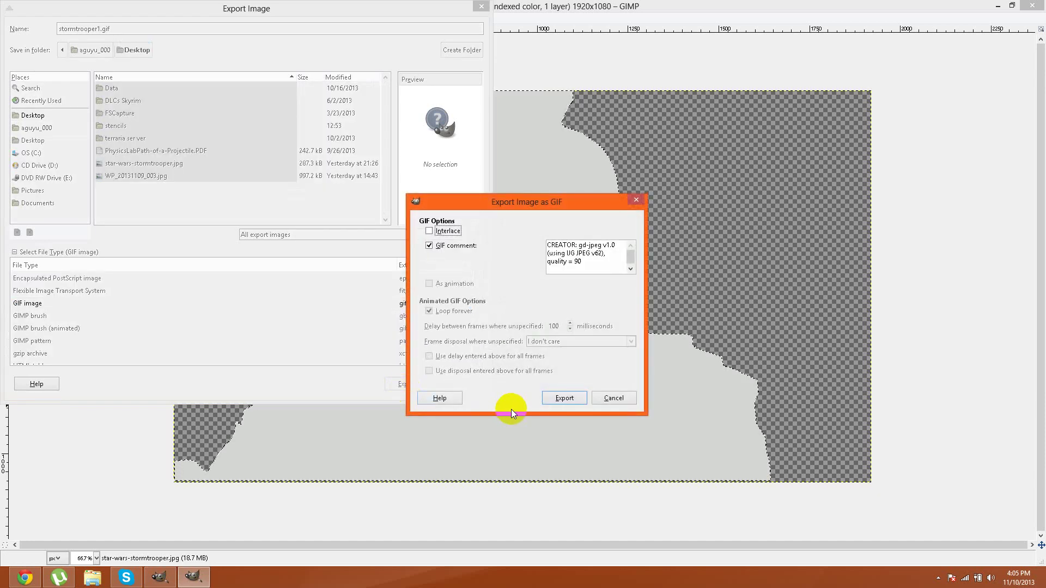
pyautogui.click(564, 398)
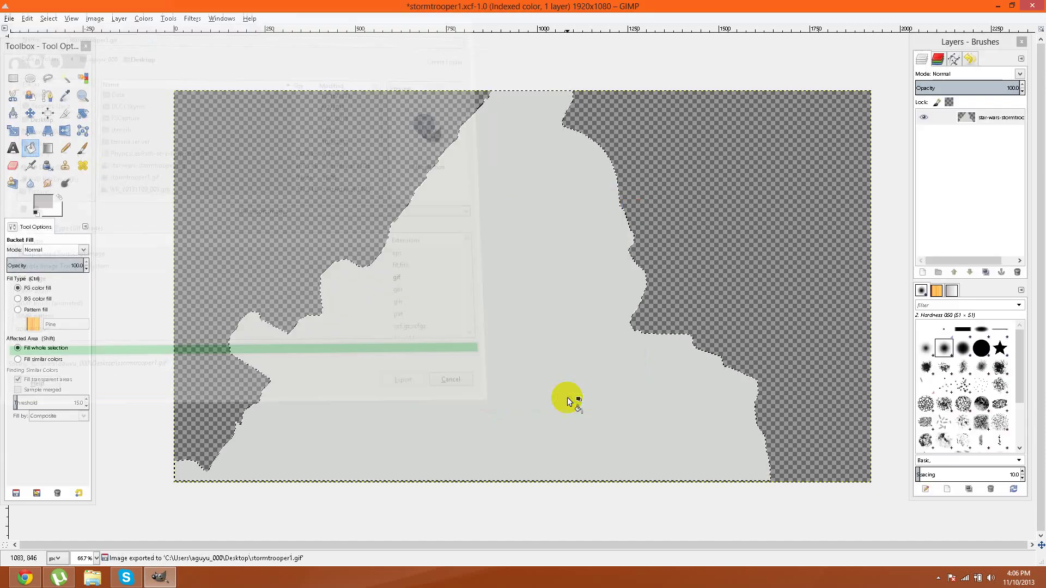
# - Preview the exported stormtrooper1.gif in Photo Gallery, then close it
pyautogui.click(998, 6)
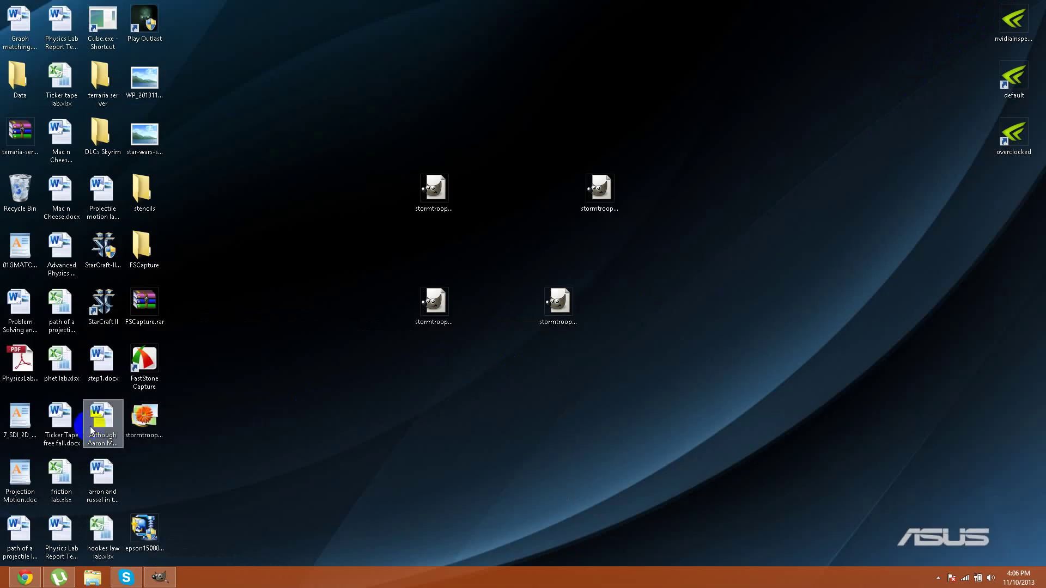
pyautogui.click(145, 427)
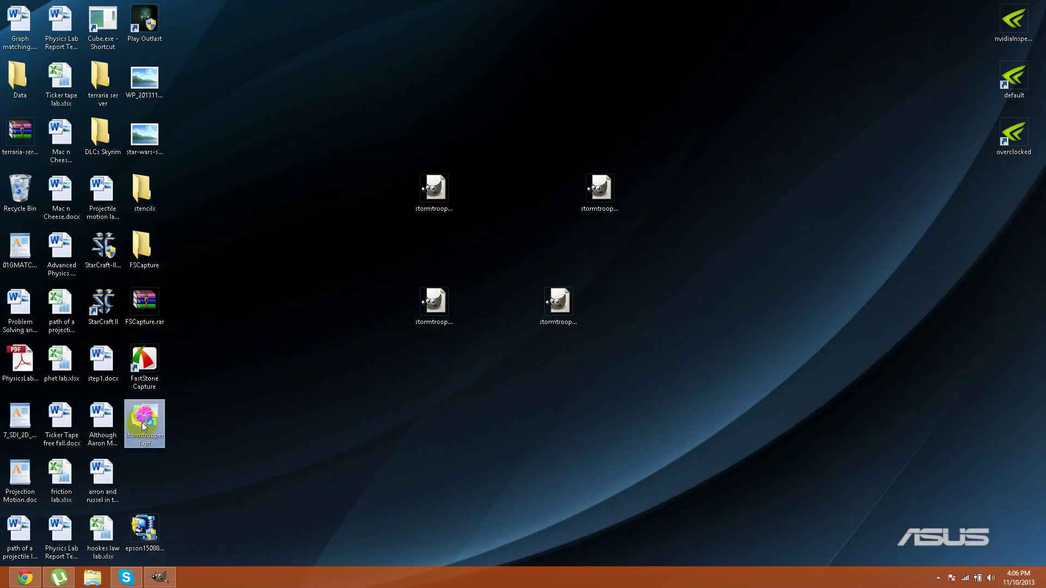
pyautogui.doubleClick(142, 424)
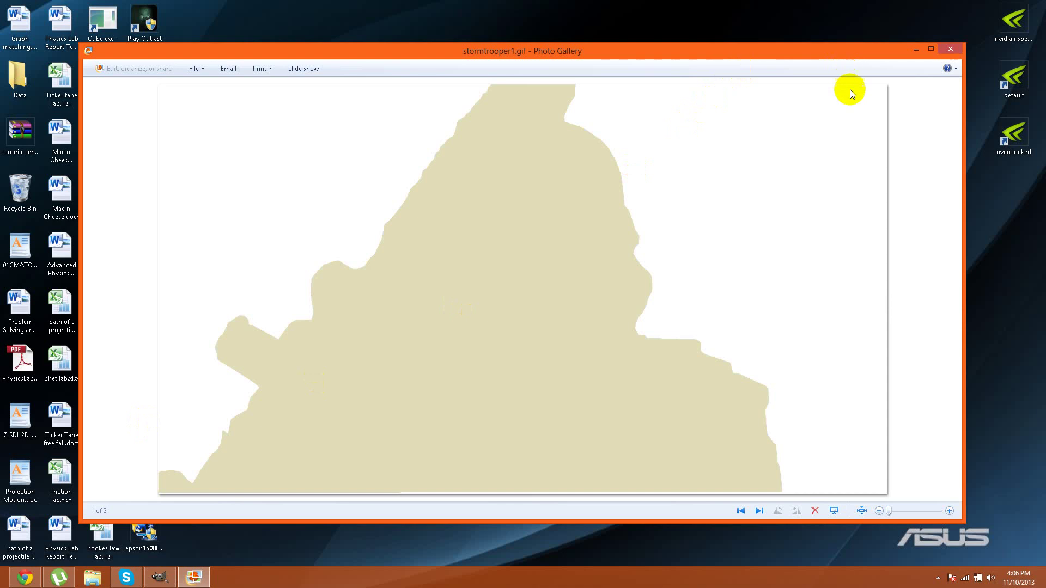
pyautogui.click(950, 49)
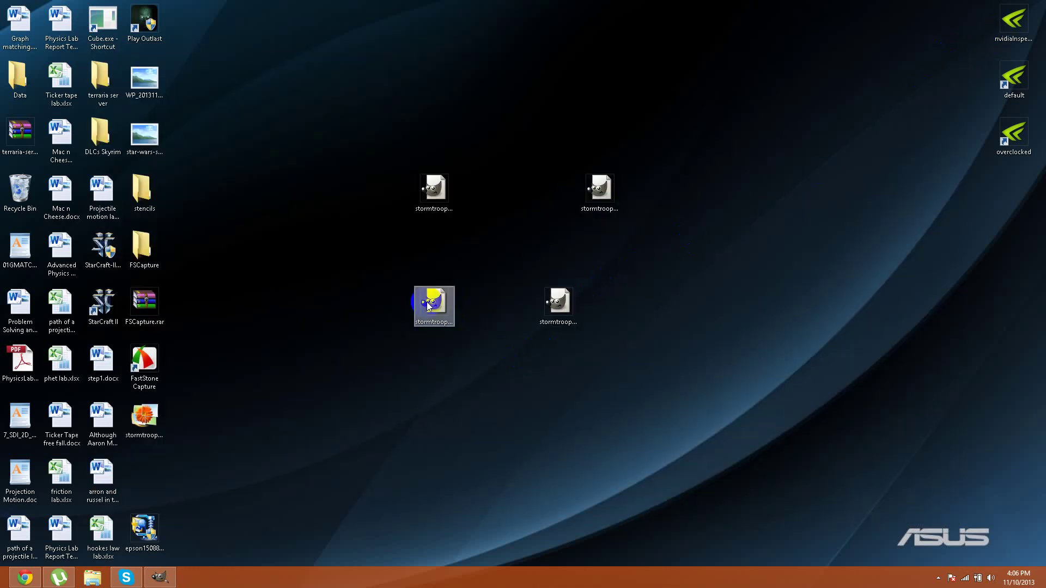
# - Select stormtrooper 2.xcf and cancel renaming it, keeping its name
pyautogui.click(610, 183)
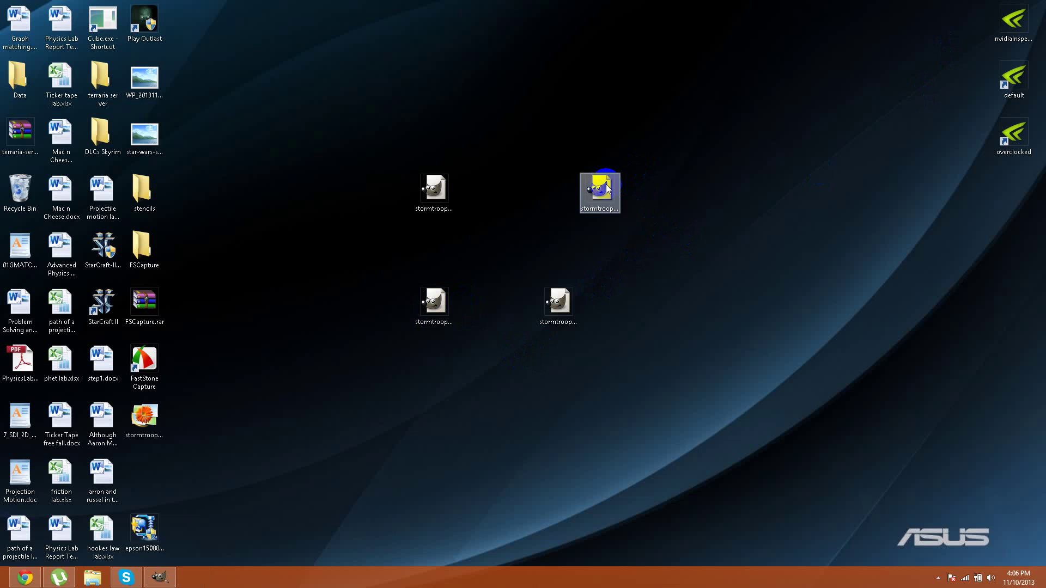
pyautogui.click(602, 207)
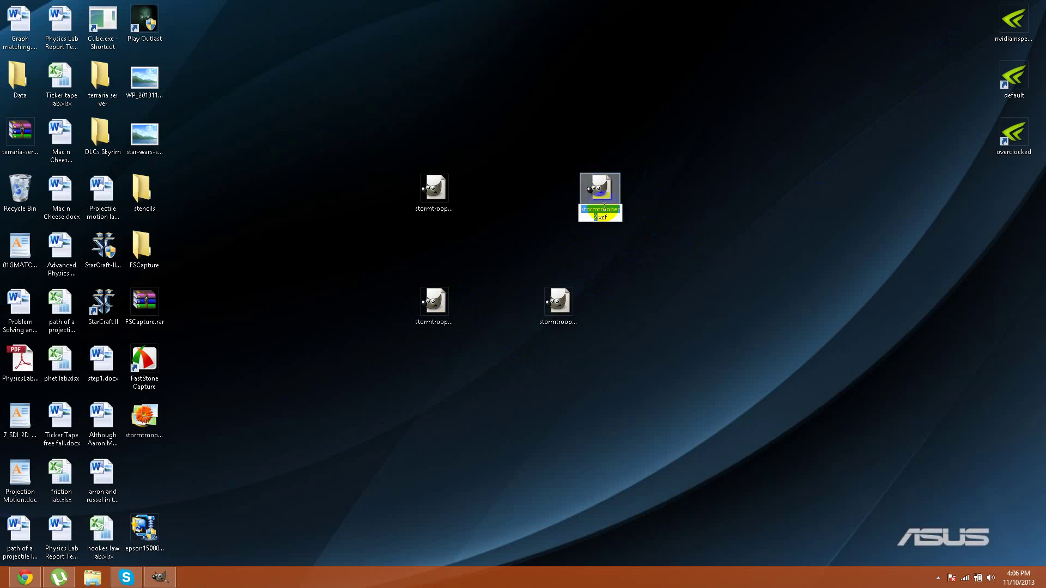
pyautogui.press('Return')
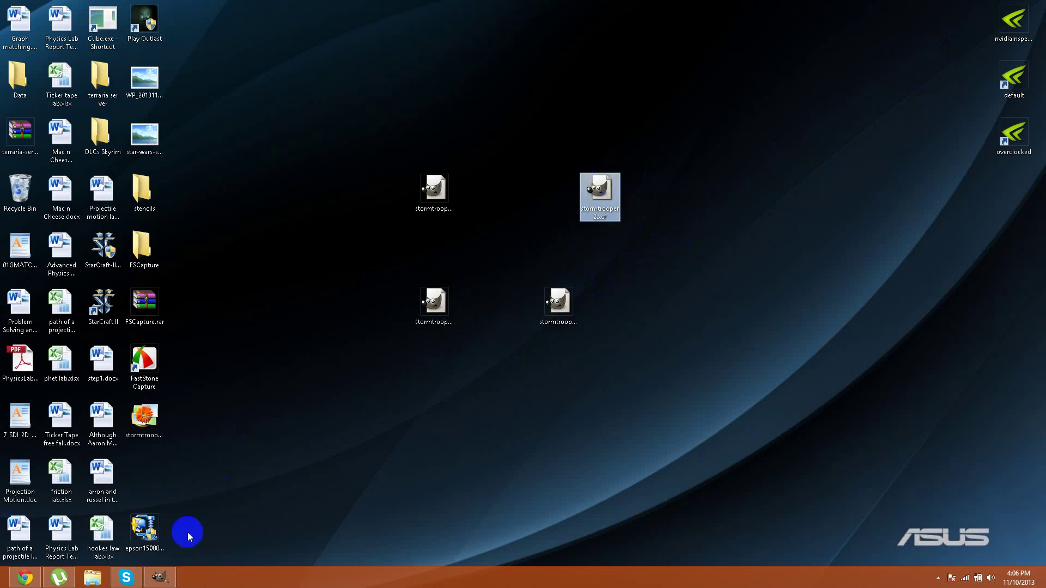
# - Close stormtrooper1.xcf with its changes saved, then open stormtrooper2.xcf full-screen
pyautogui.click(157, 580)
pyautogui.click(1028, 7)
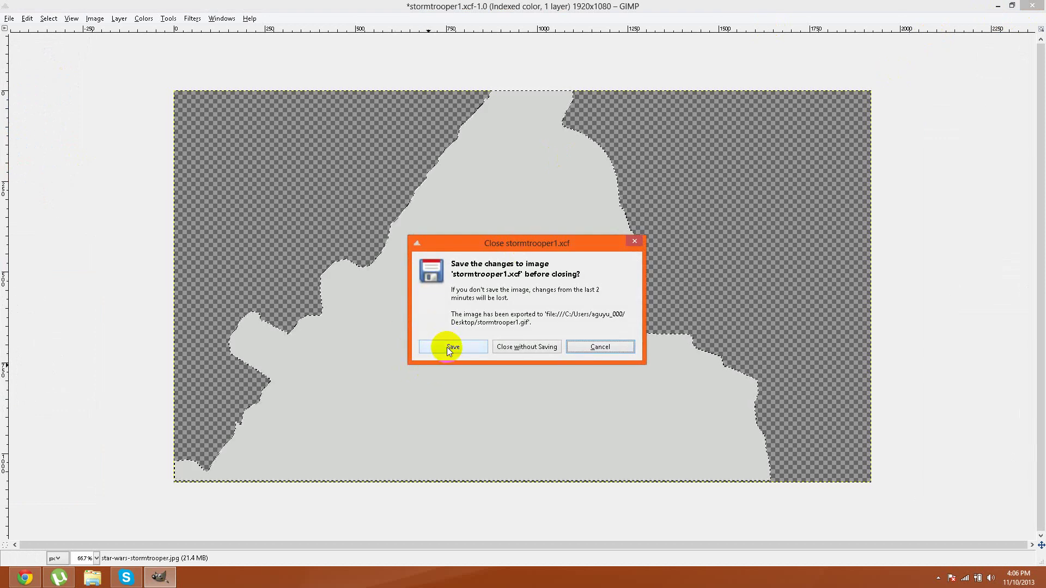
pyautogui.click(446, 347)
pyautogui.click(604, 200)
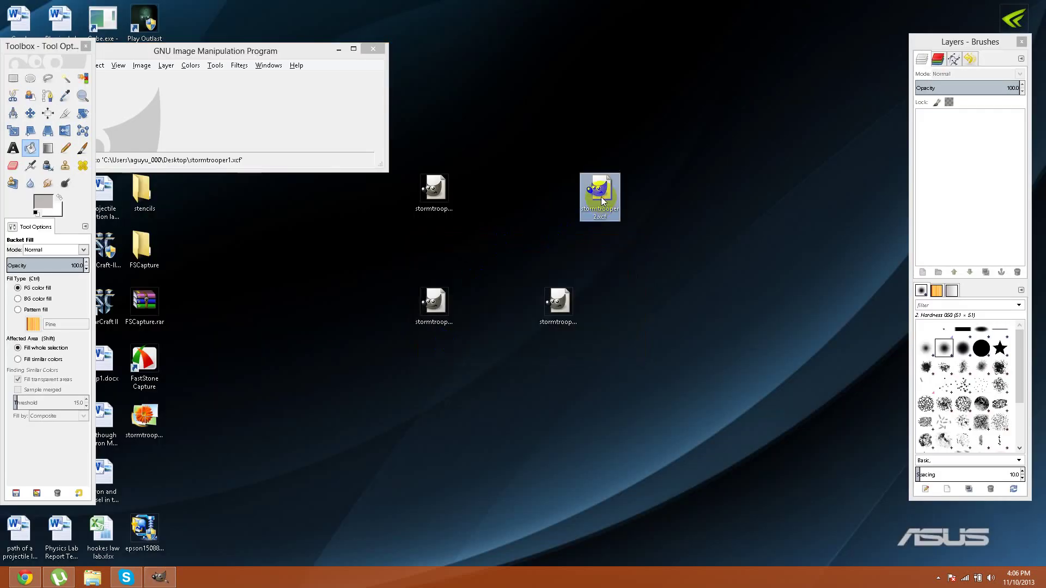
pyautogui.doubleClick(601, 201)
pyautogui.click(730, 51)
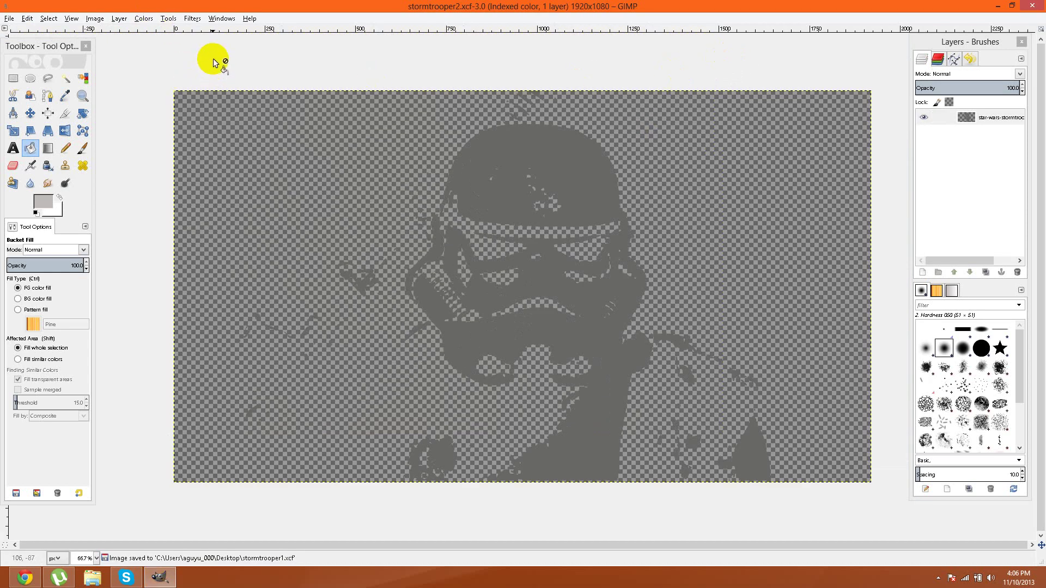
# - Close the Undo History and Brushes dock, close stormtrooper2, and quit GIMP
pyautogui.click(27, 18)
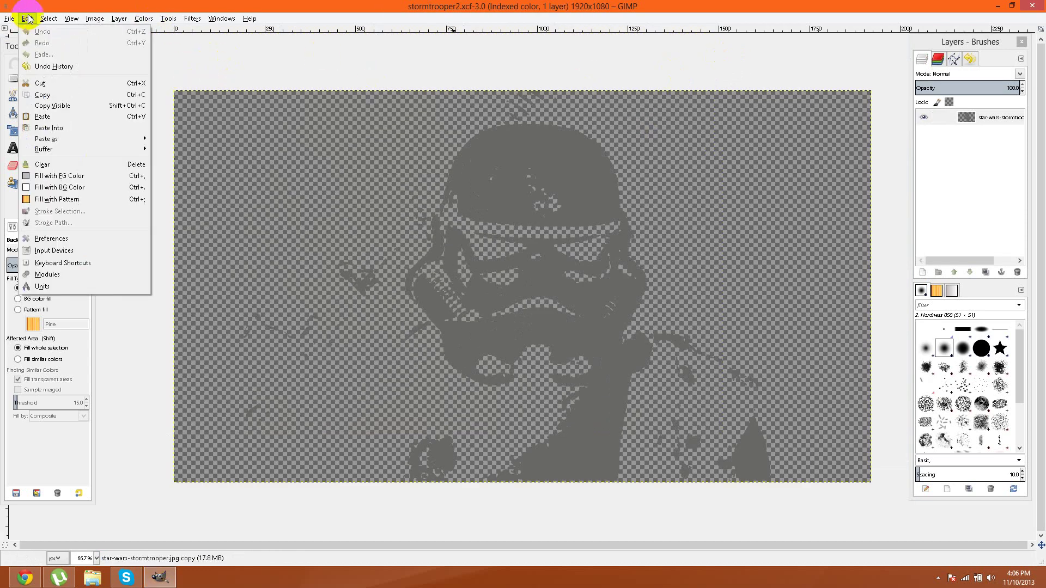
pyautogui.click(69, 71)
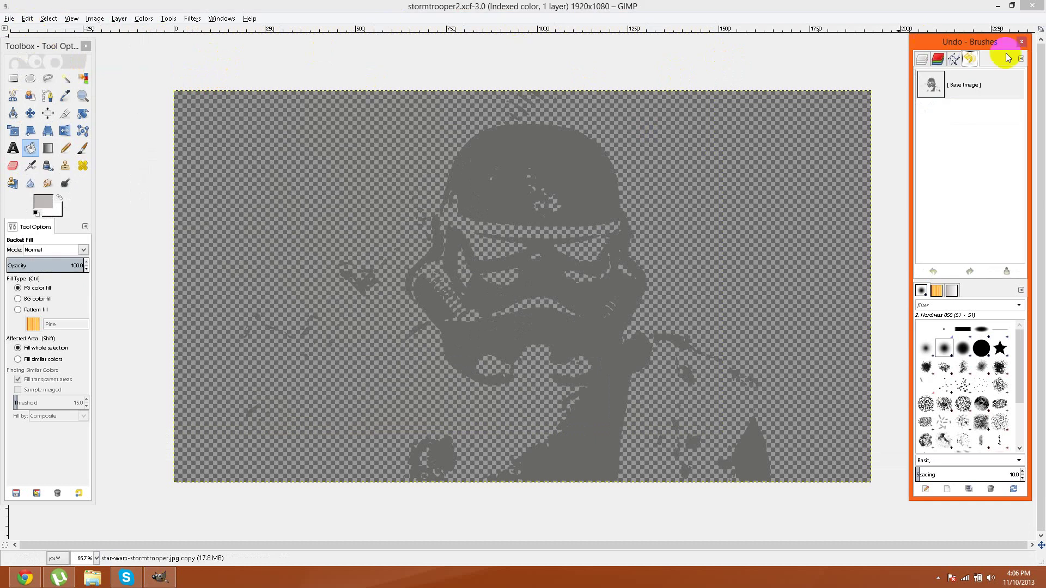
pyautogui.click(1020, 41)
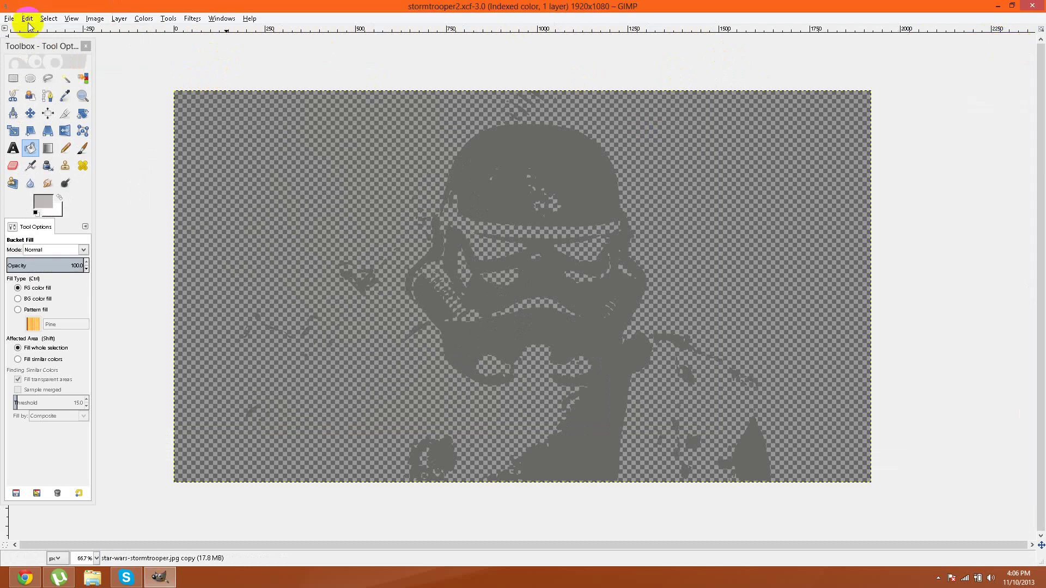
pyautogui.click(1031, 6)
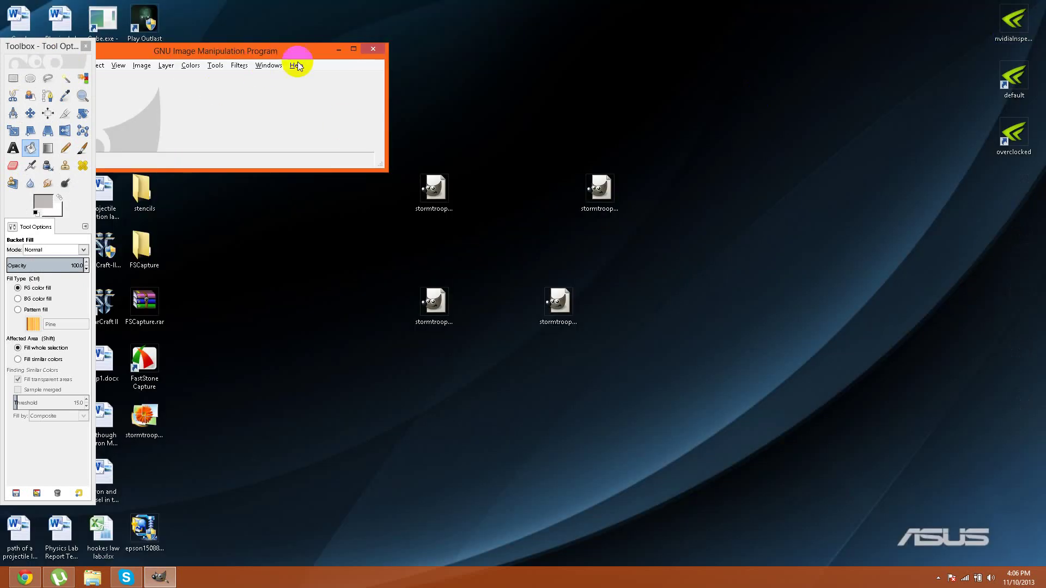
pyautogui.click(374, 52)
pyautogui.click(438, 303)
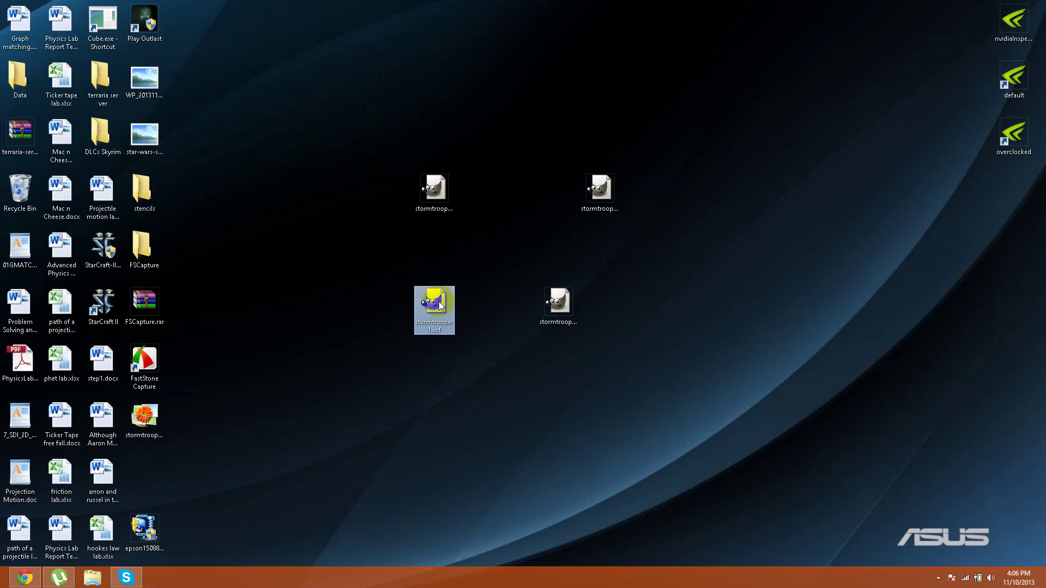
# - Open stormtrooper1.xcf full-screen and add stormtrooper2.xcf as a layer
pyautogui.doubleClick(438, 304)
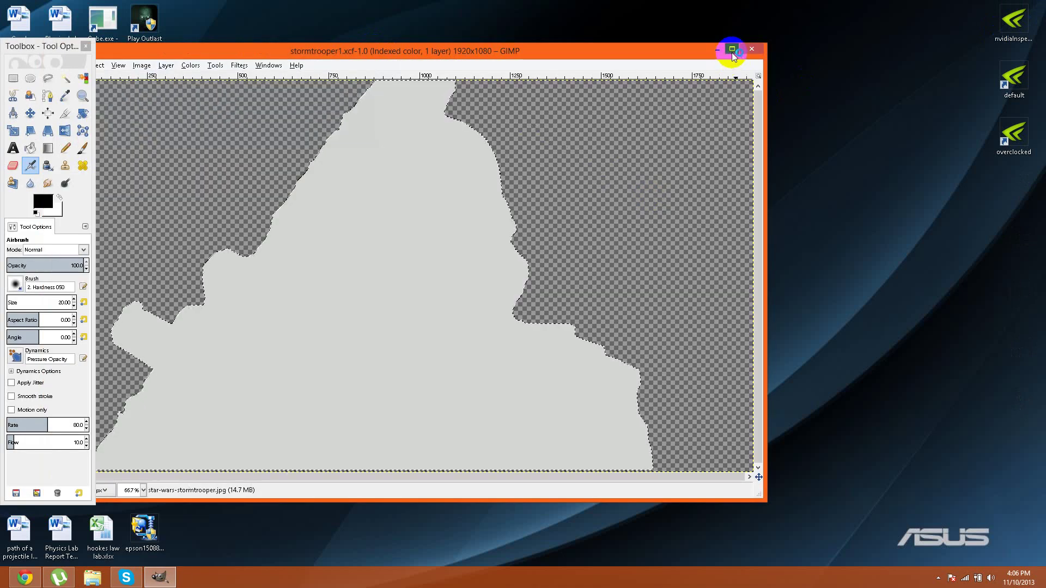
pyautogui.click(731, 51)
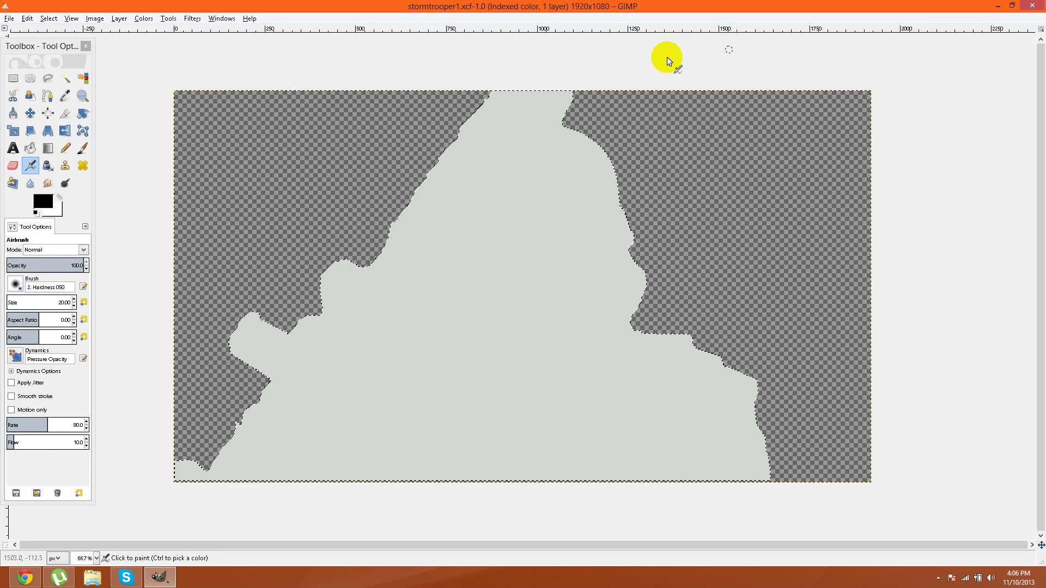
pyautogui.click(31, 18)
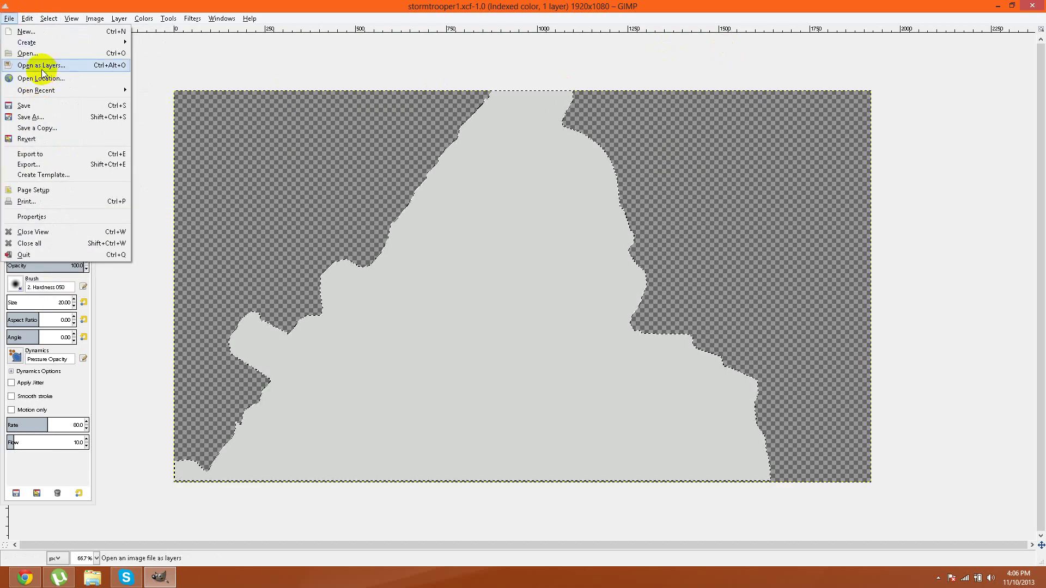
pyautogui.click(33, 53)
pyautogui.click(158, 176)
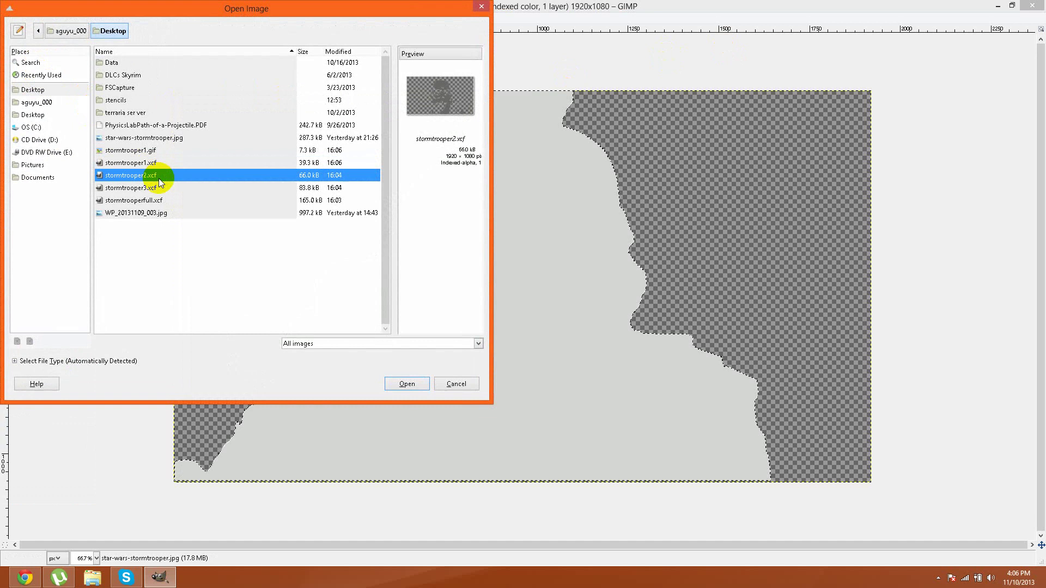
pyautogui.click(392, 389)
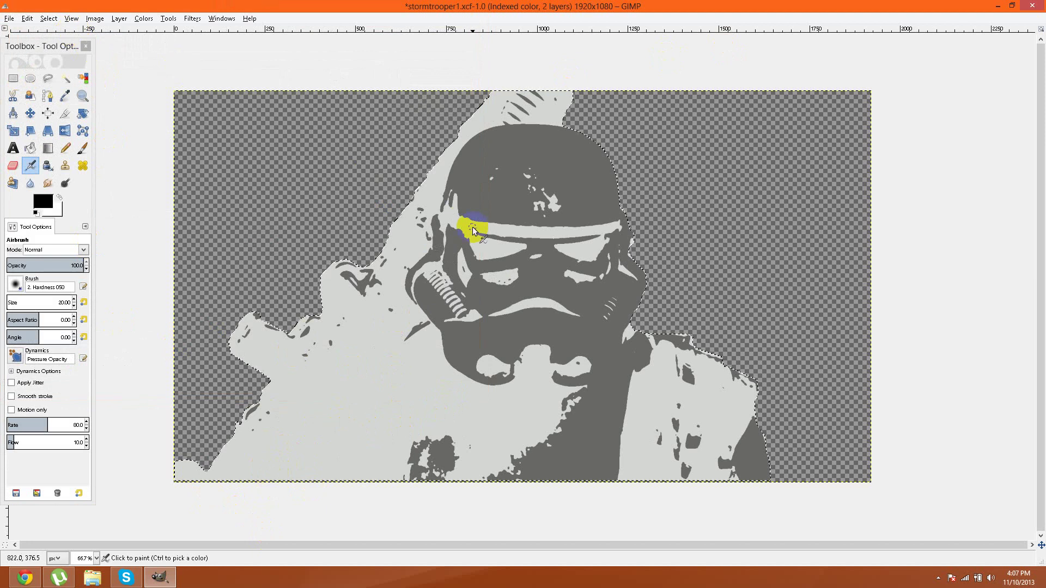
# - Paint a small dark touch-up on the image, then cancel Save As
pyautogui.click(548, 306)
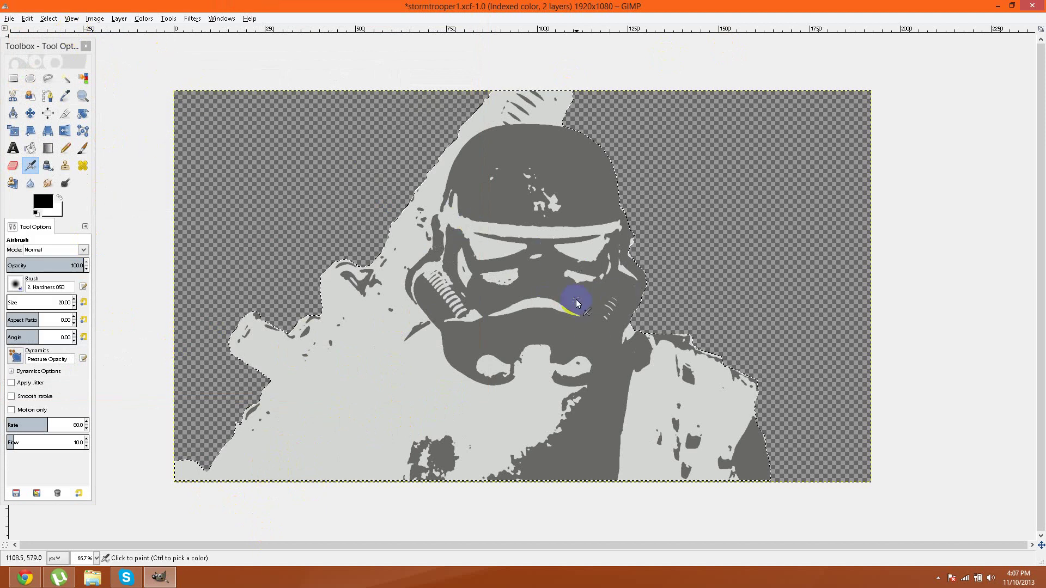
pyautogui.click(493, 229)
pyautogui.click(307, 332)
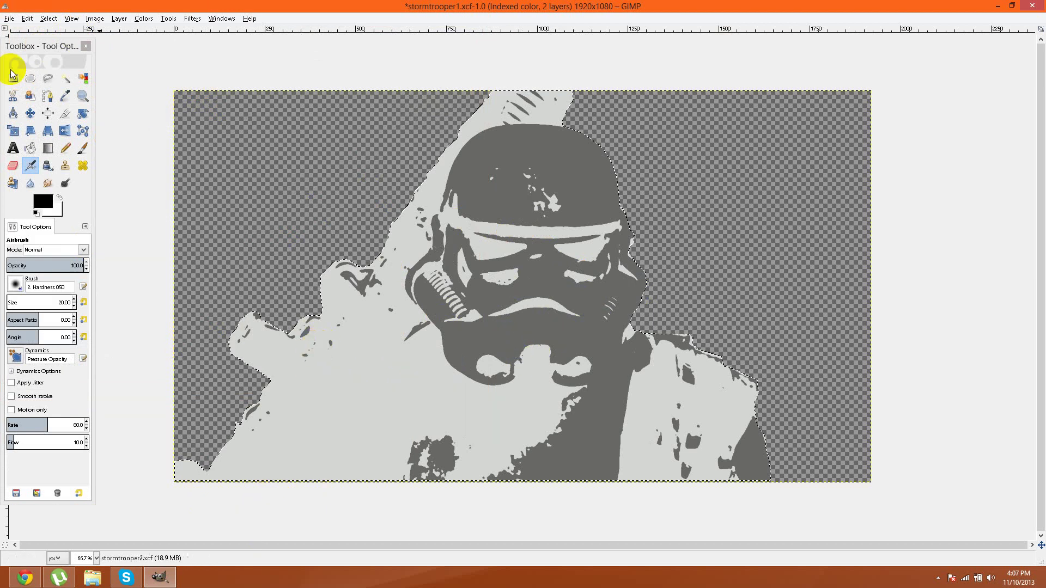
pyautogui.click(9, 18)
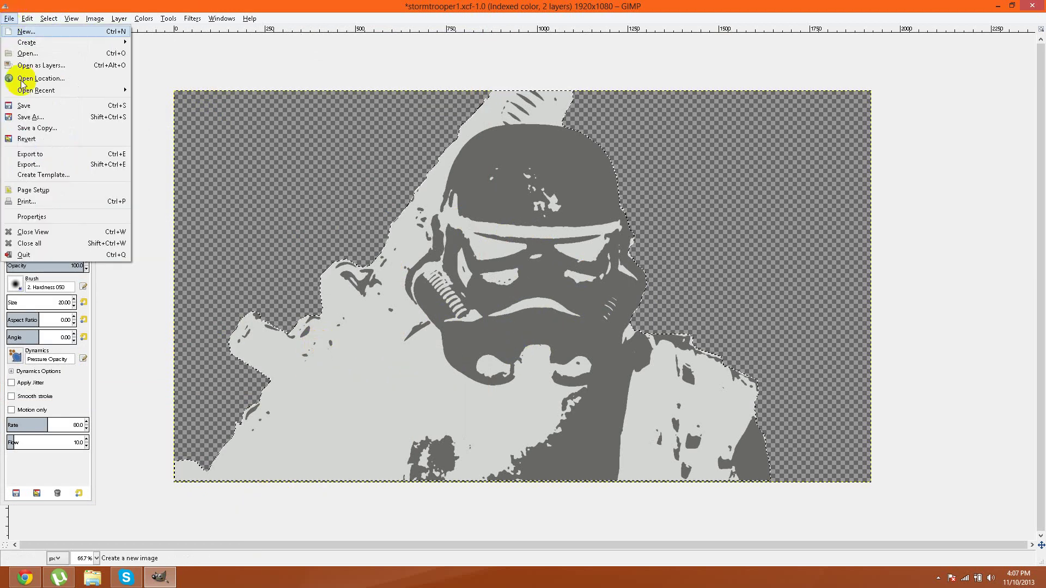
pyautogui.click(64, 119)
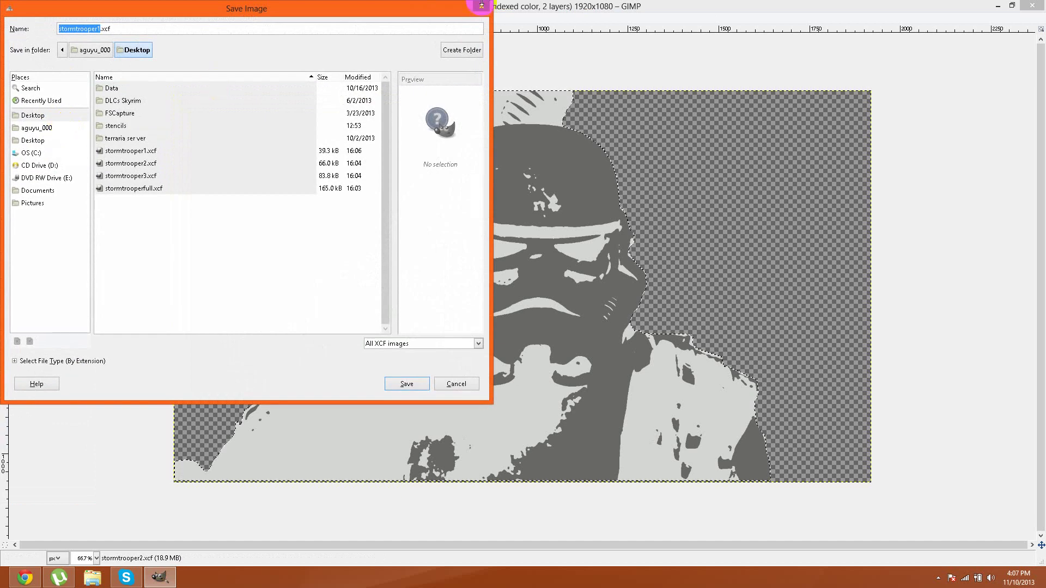
pyautogui.click(481, 5)
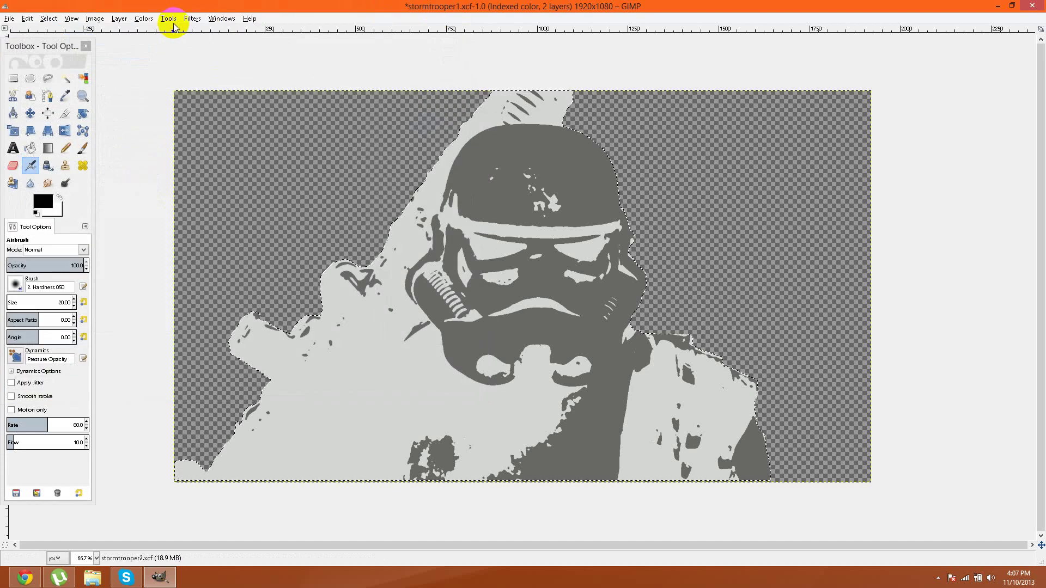
# - Save the combined stencil as stormtrooper2.xcf, replacing the existing file
pyautogui.click(9, 18)
pyautogui.click(54, 117)
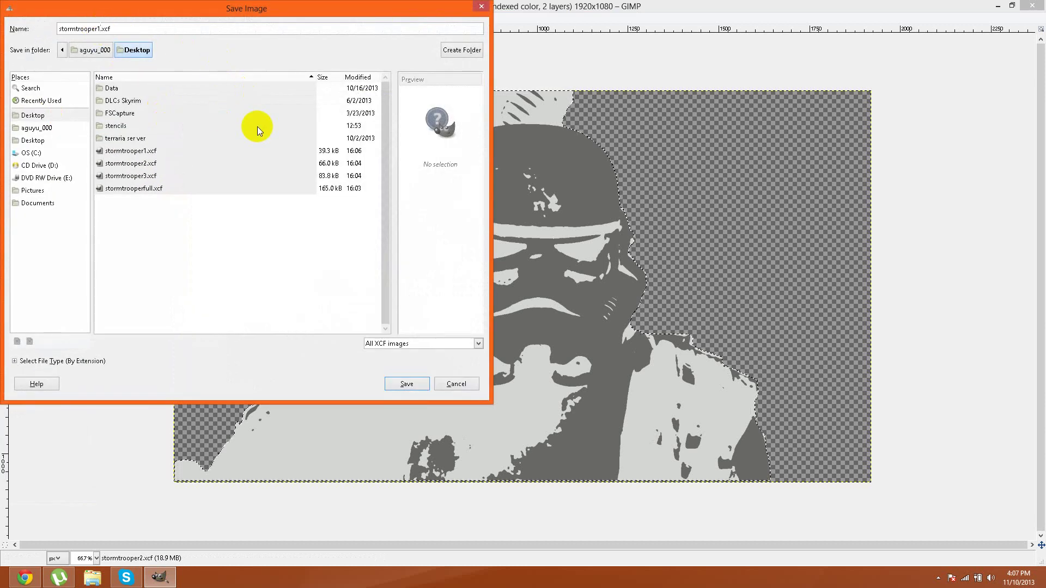
pyautogui.write('2')
pyautogui.click(400, 386)
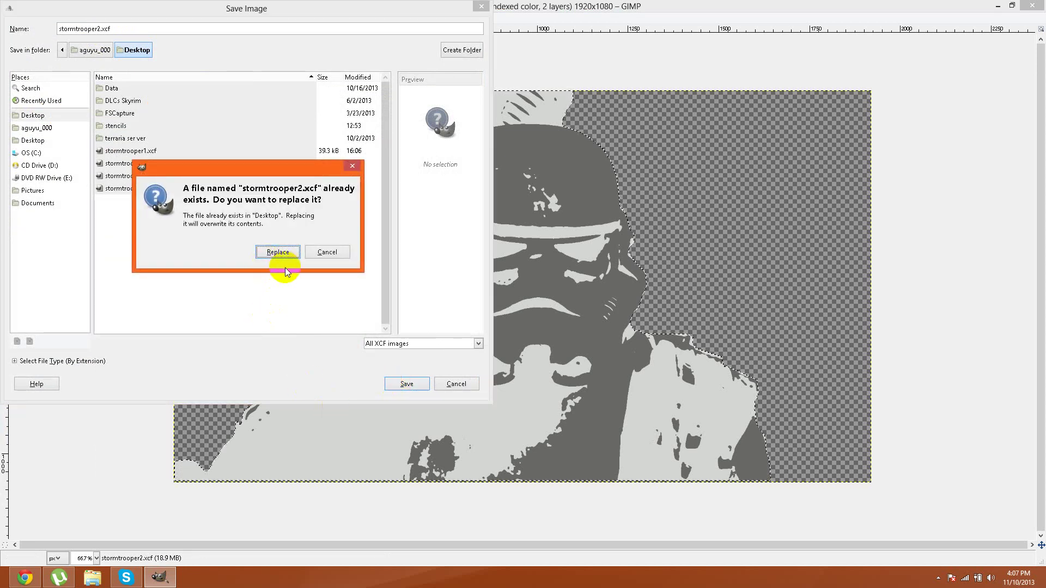
pyautogui.click(281, 252)
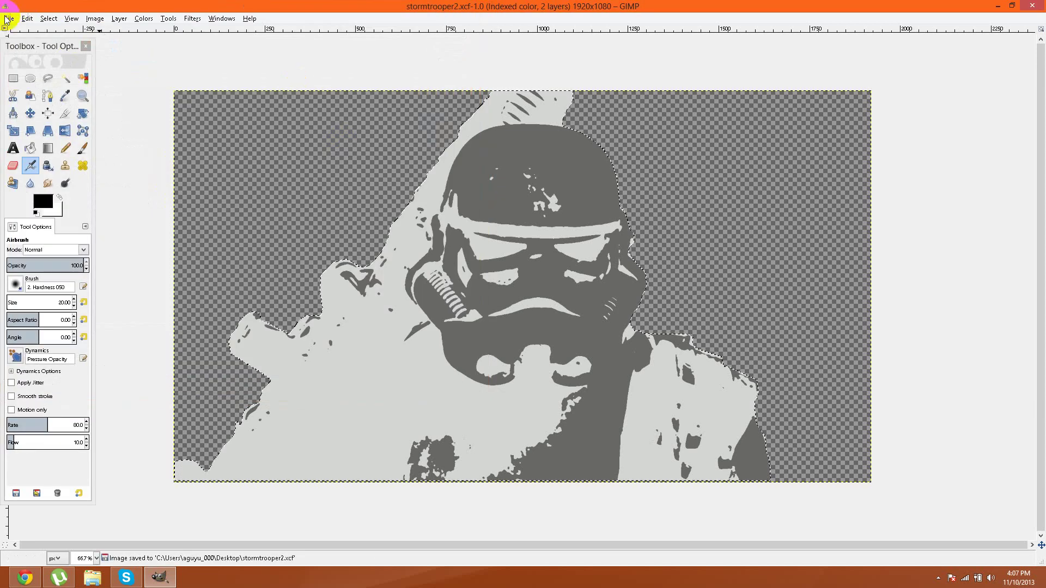
pyautogui.click(9, 18)
pyautogui.click(58, 167)
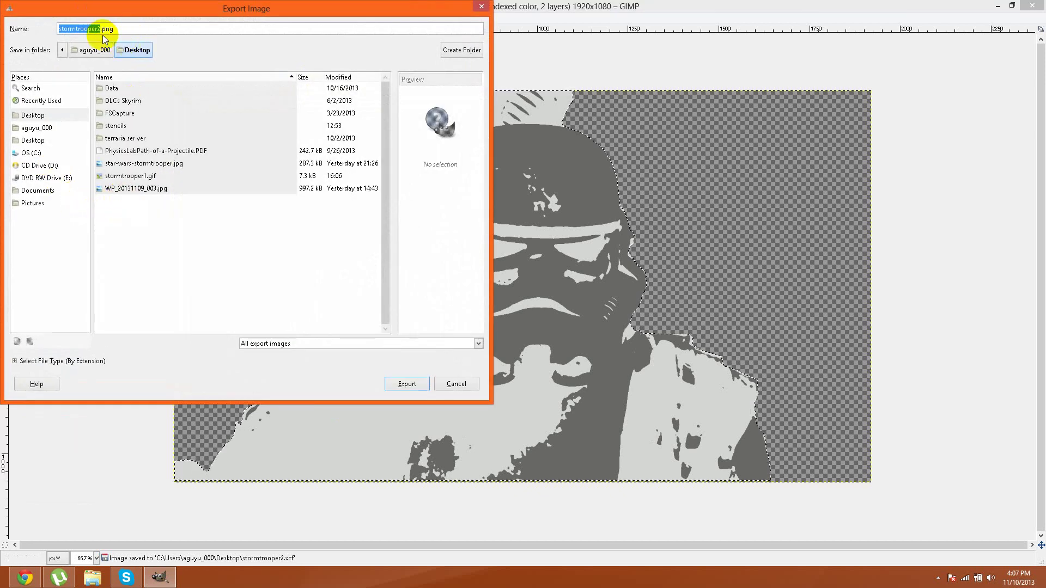
# - Export the two-layer stencil as stormtrooper2.gif and close its image window
pyautogui.click(71, 361)
pyautogui.scroll(-3, 69, 359)
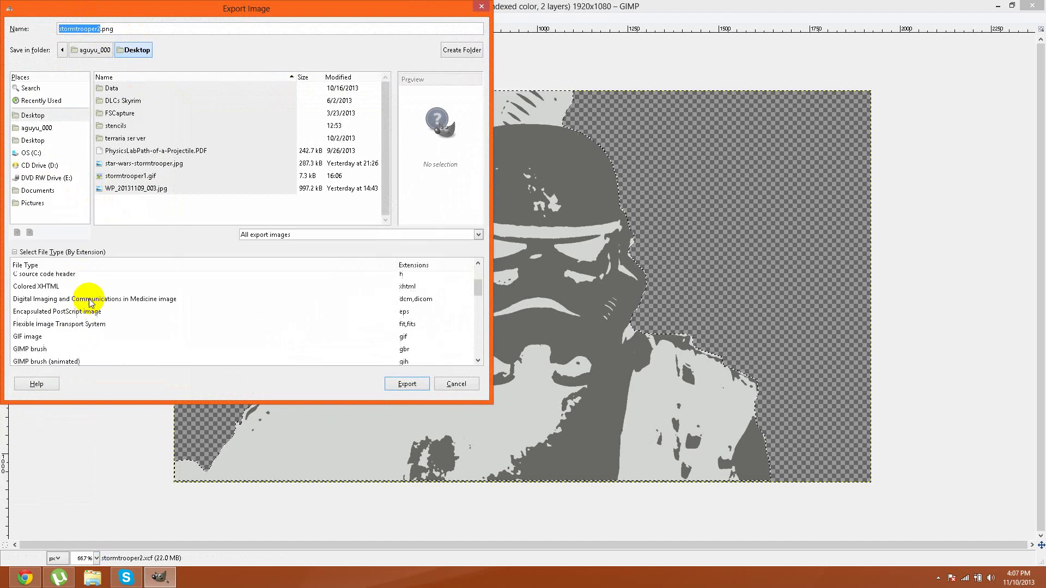
pyautogui.click(39, 288)
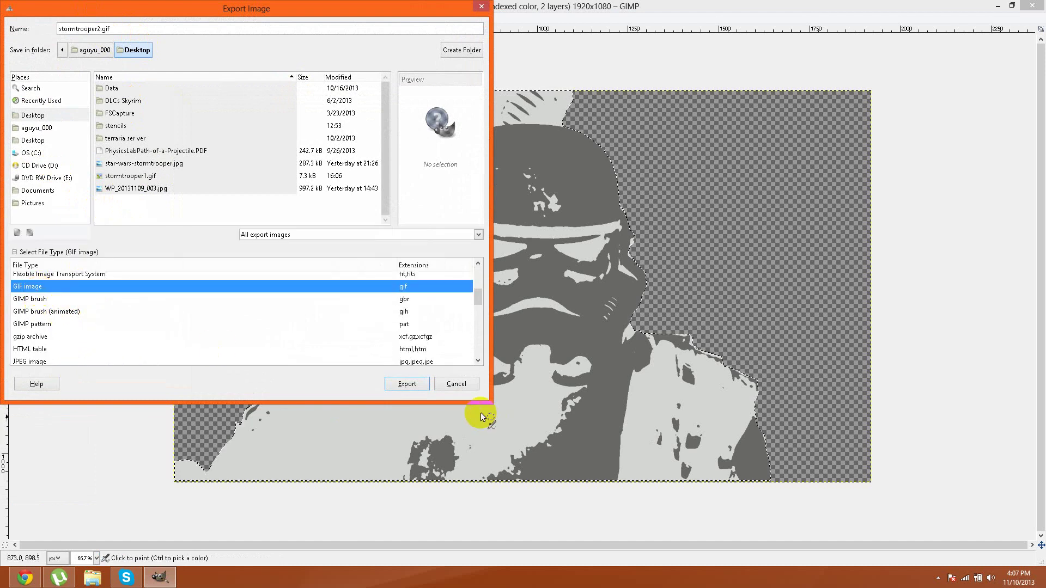
pyautogui.click(405, 386)
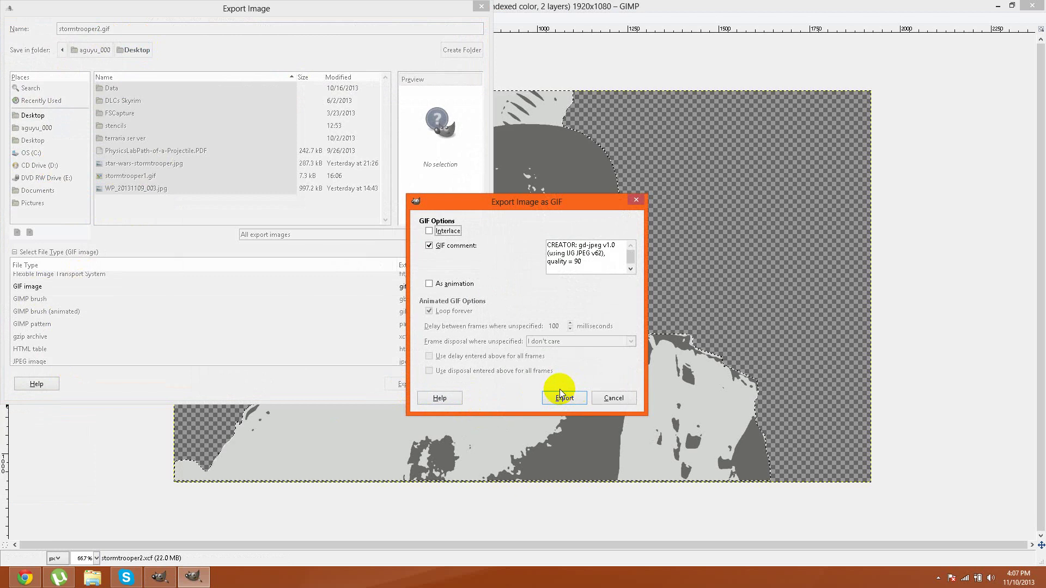
pyautogui.click(554, 404)
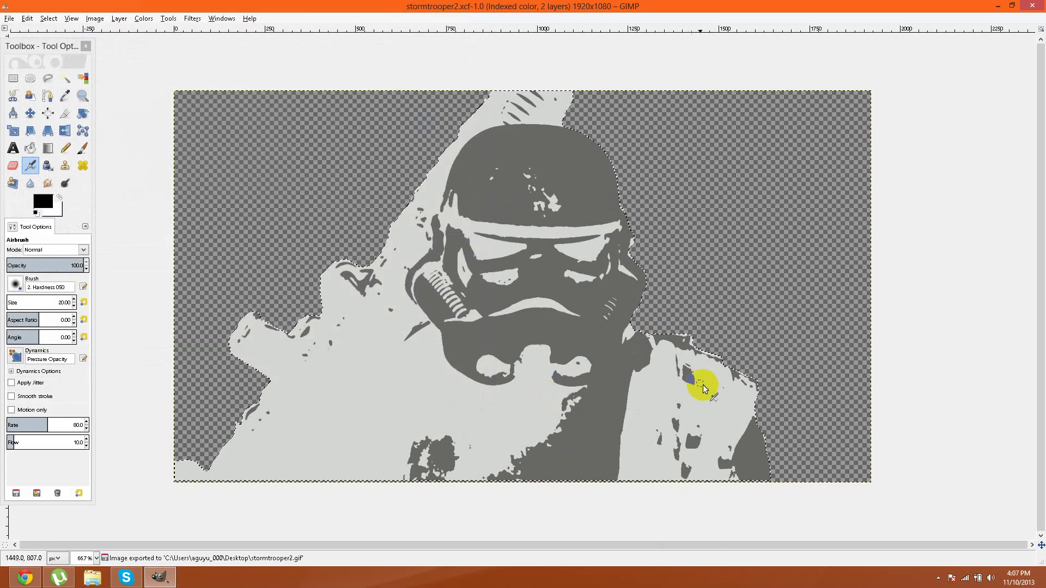
pyautogui.click(1038, 6)
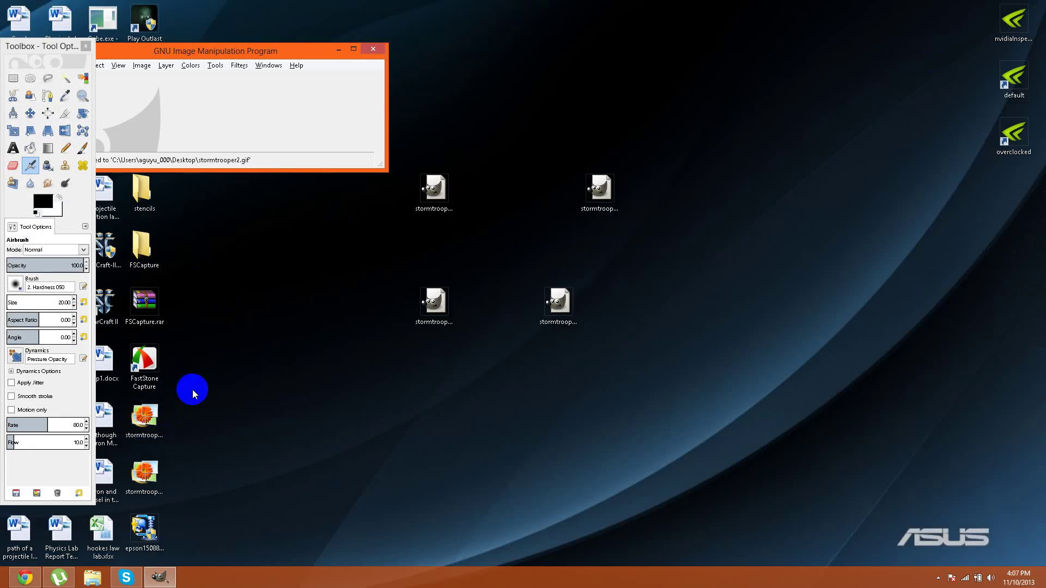
# - Preview stormtrooper2.gif in Photo Gallery, close it, and quit GIMP
pyautogui.doubleClick(144, 473)
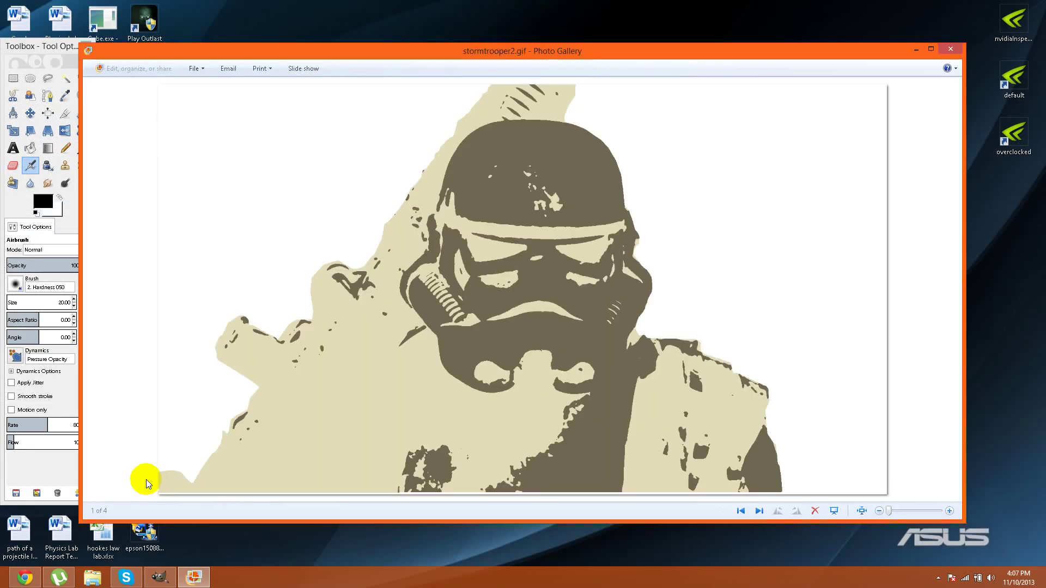
pyautogui.click(951, 51)
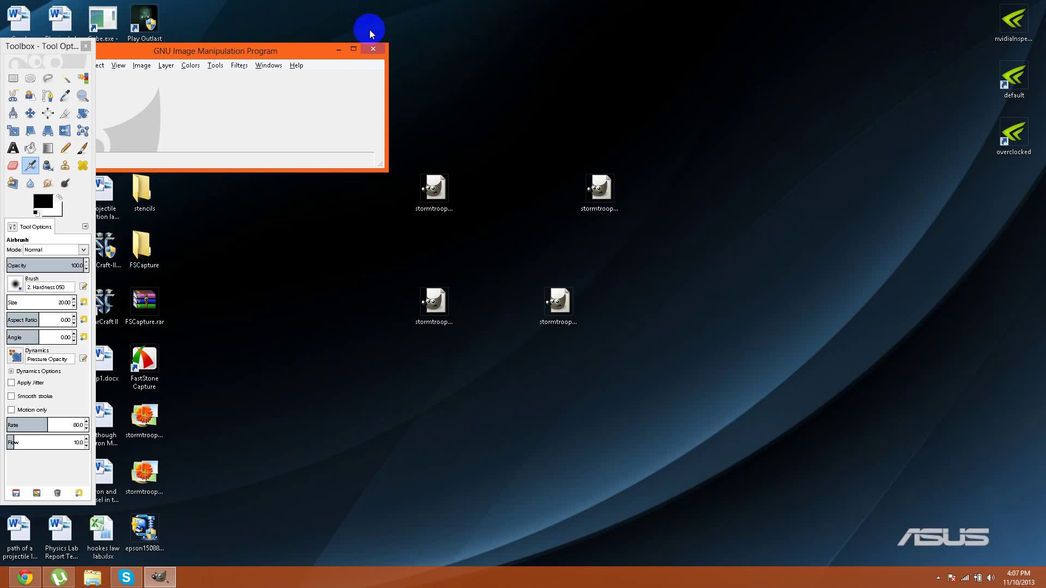
pyautogui.click(372, 51)
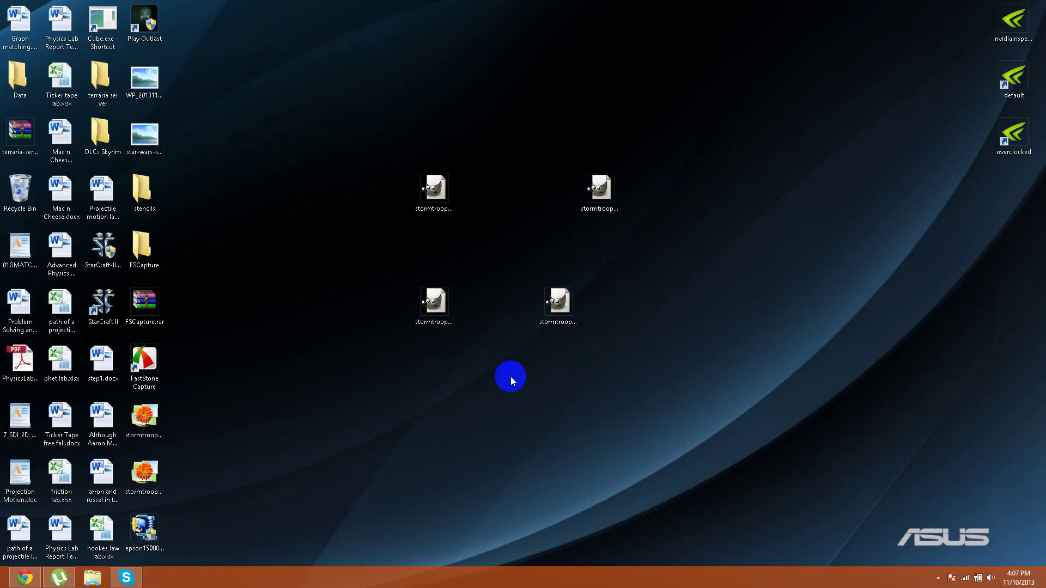
# - Reopen stormtrooper1.xcf in GIMP with its window maximized
pyautogui.click(596, 190)
pyautogui.click(423, 301)
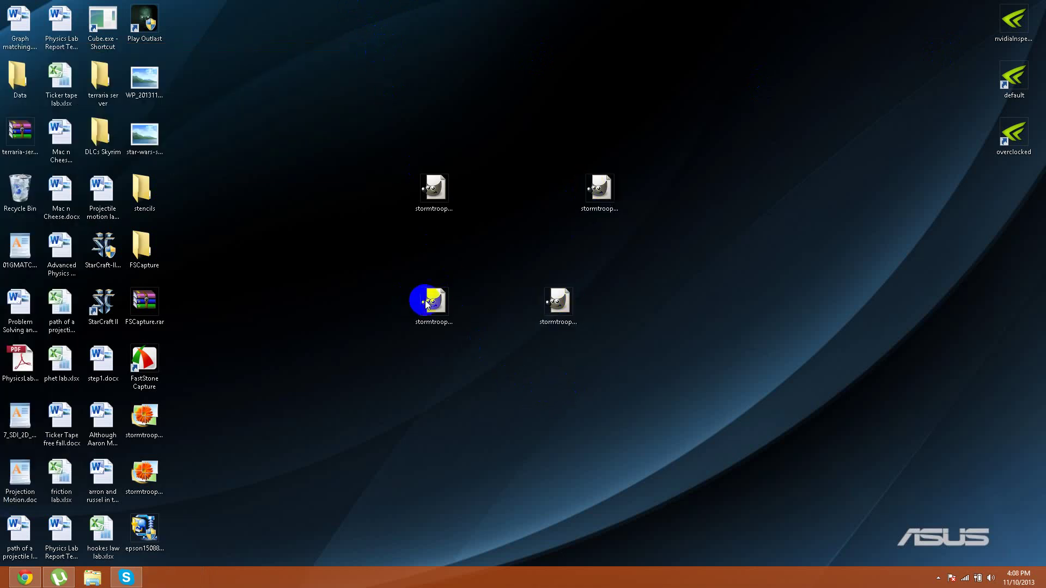
pyautogui.click(426, 306)
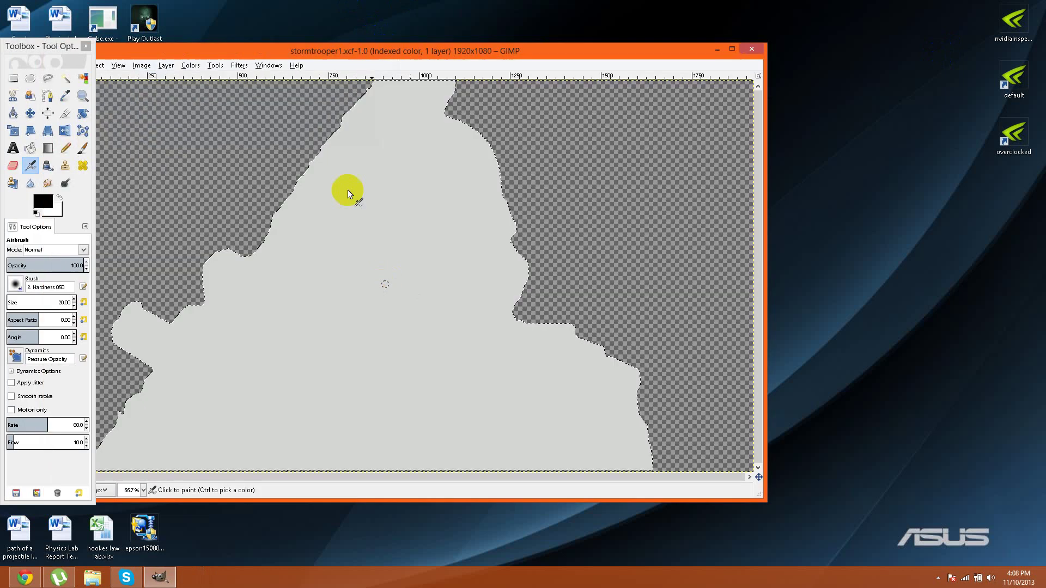
pyautogui.click(43, 201)
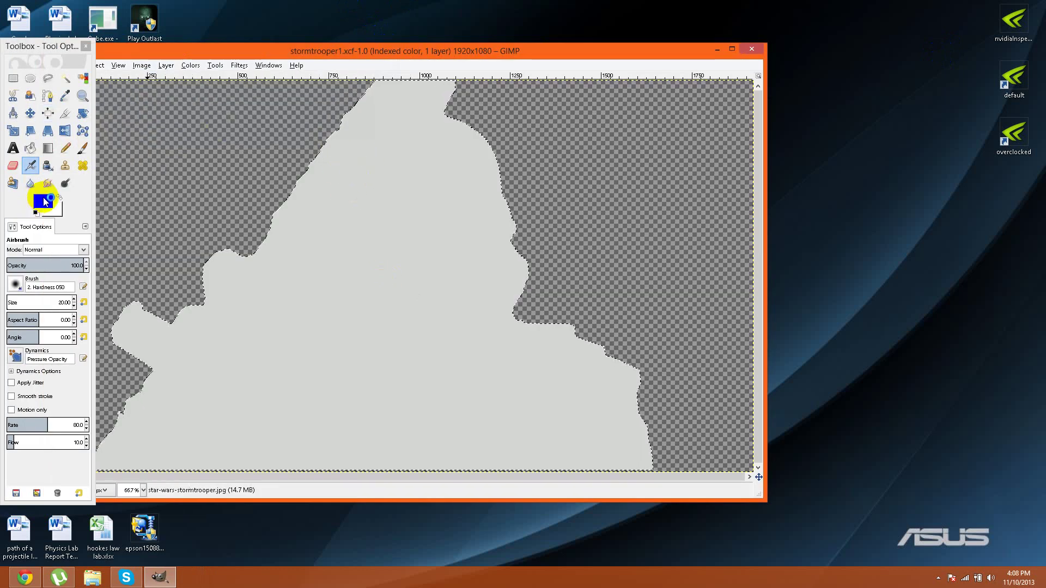
pyautogui.click(733, 50)
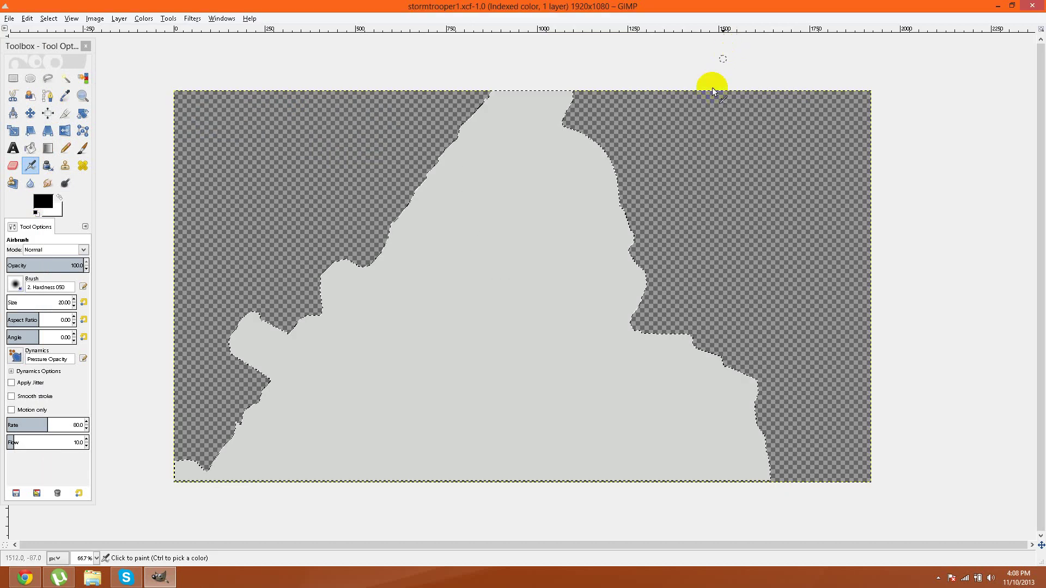
pyautogui.click(998, 6)
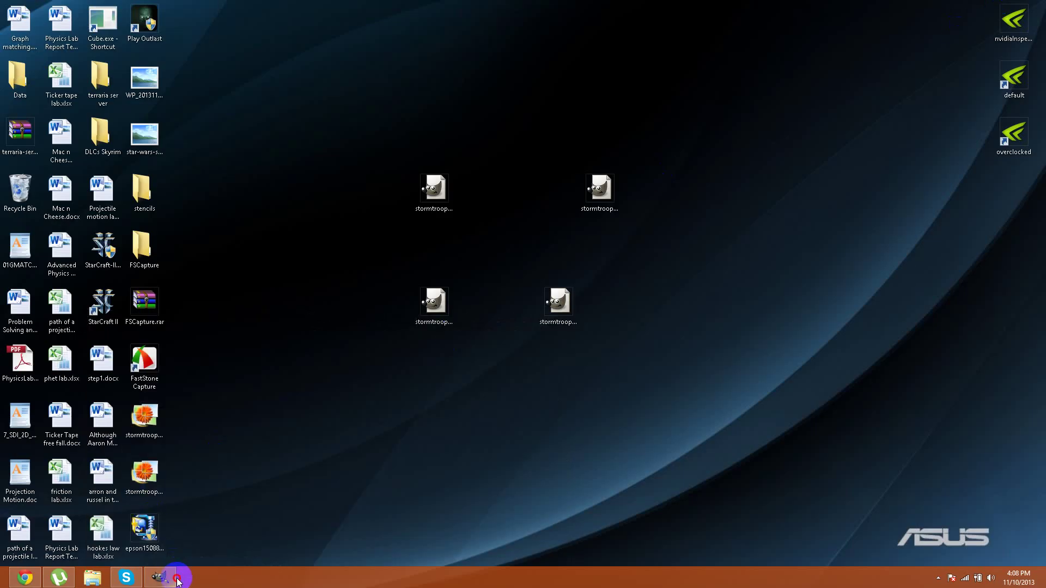
pyautogui.click(173, 582)
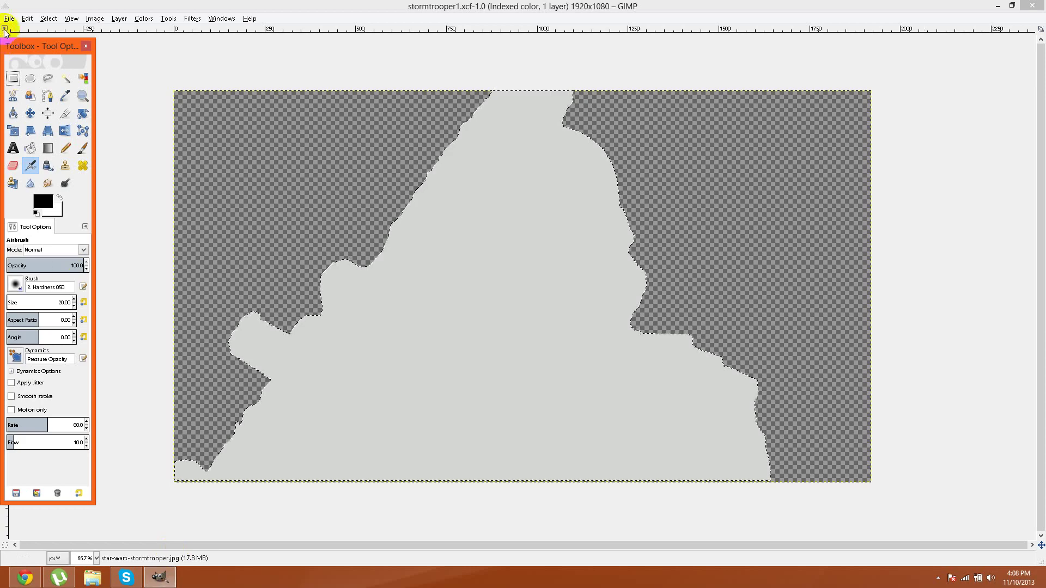
# - Add stormtrooper3.xcf to the image as a new layer
pyautogui.click(9, 19)
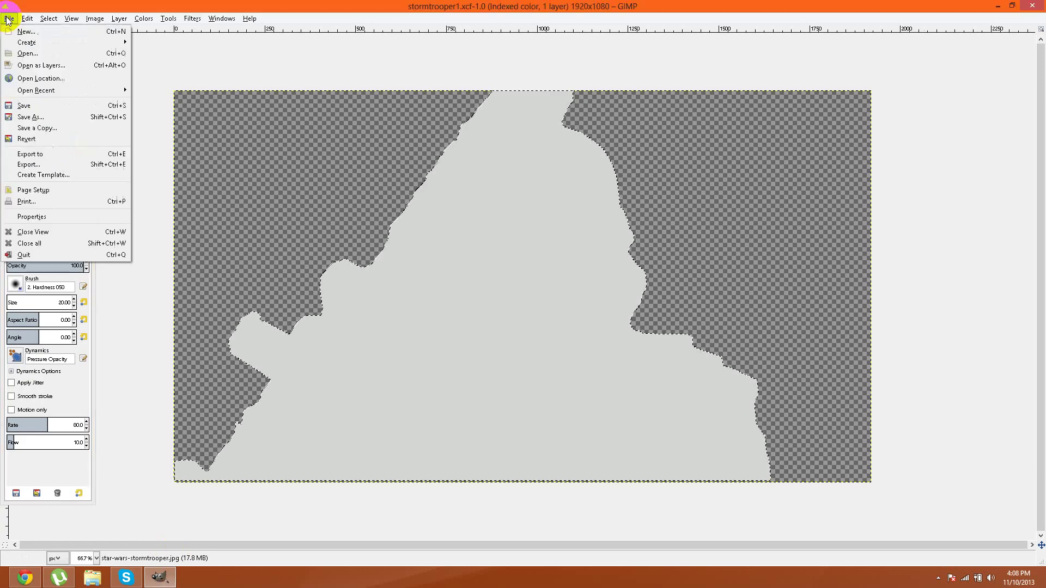
pyautogui.click(62, 65)
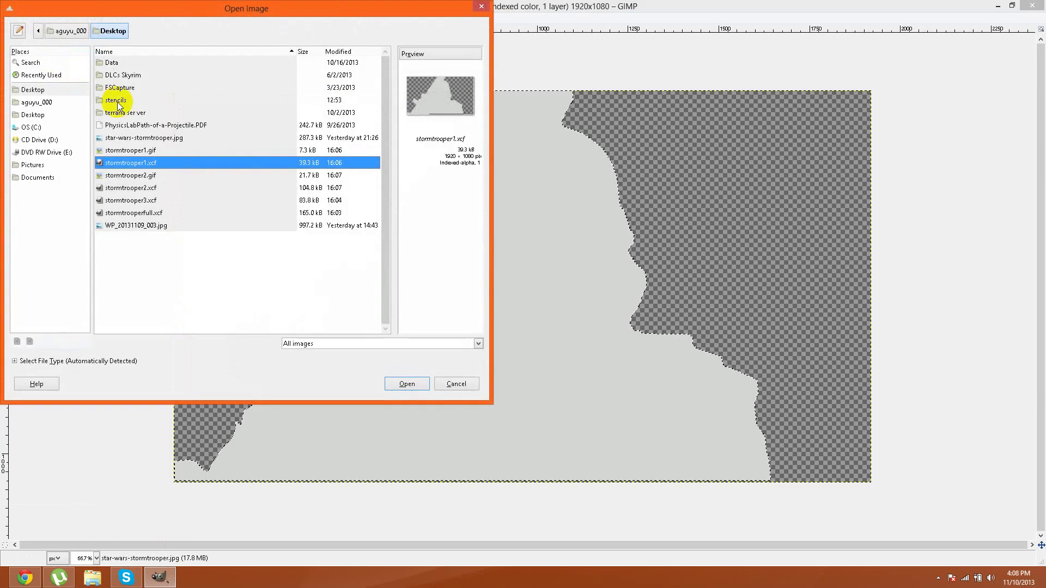
pyautogui.click(146, 202)
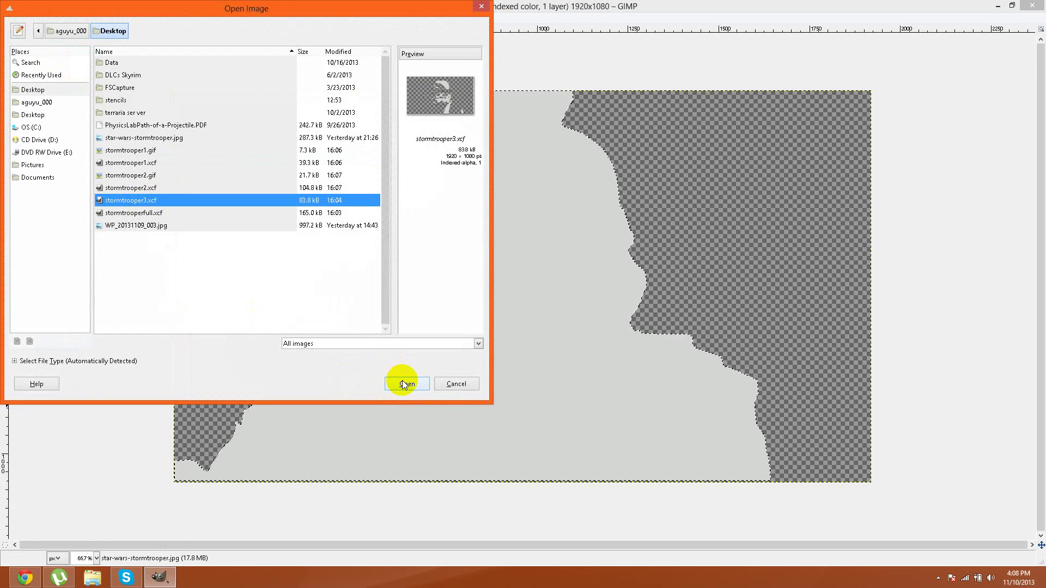
pyautogui.click(402, 380)
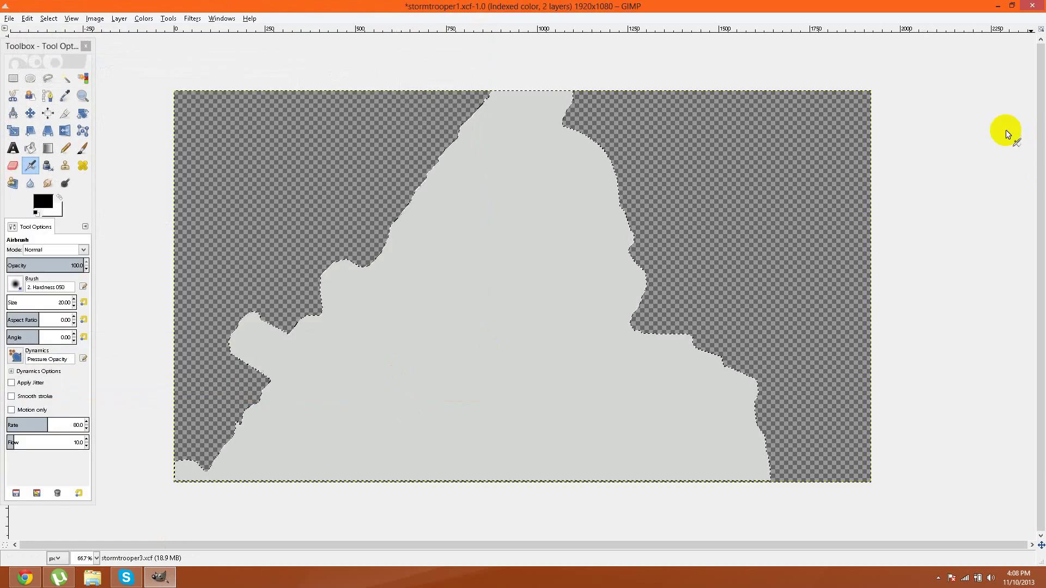
# - Restore the Layers dock, select the stormtrooper3 layer, and hide the lower layer
pyautogui.click(220, 18)
pyautogui.moveTo(249, 18)
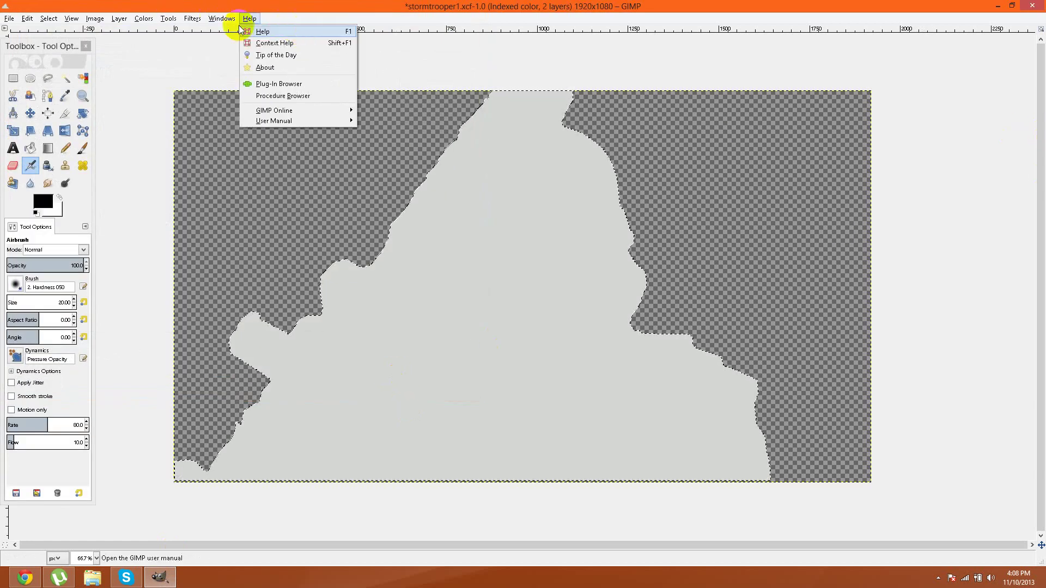
pyautogui.click(373, 32)
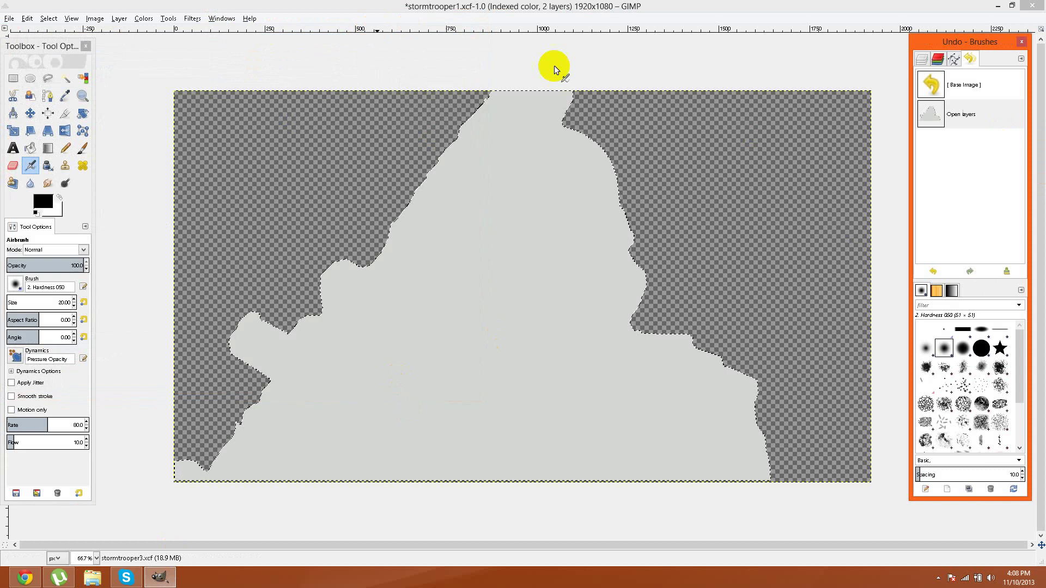
pyautogui.click(921, 59)
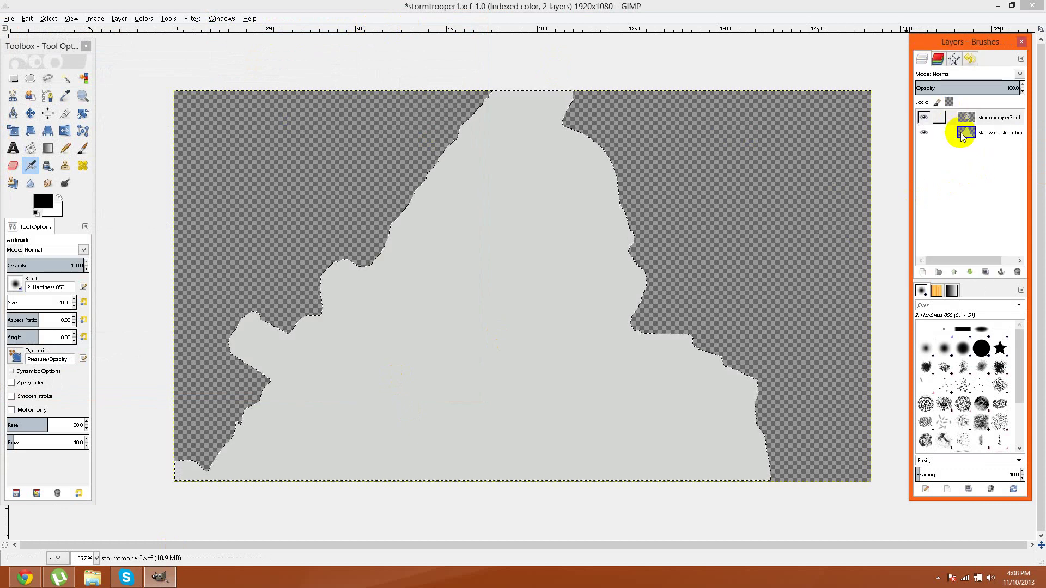
pyautogui.click(964, 133)
pyautogui.click(965, 117)
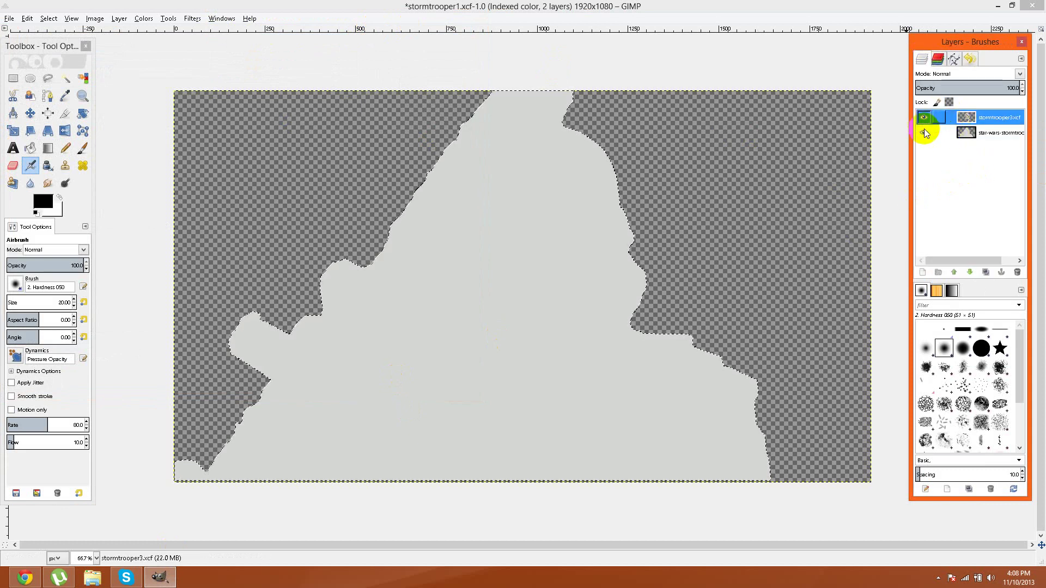
pyautogui.click(924, 133)
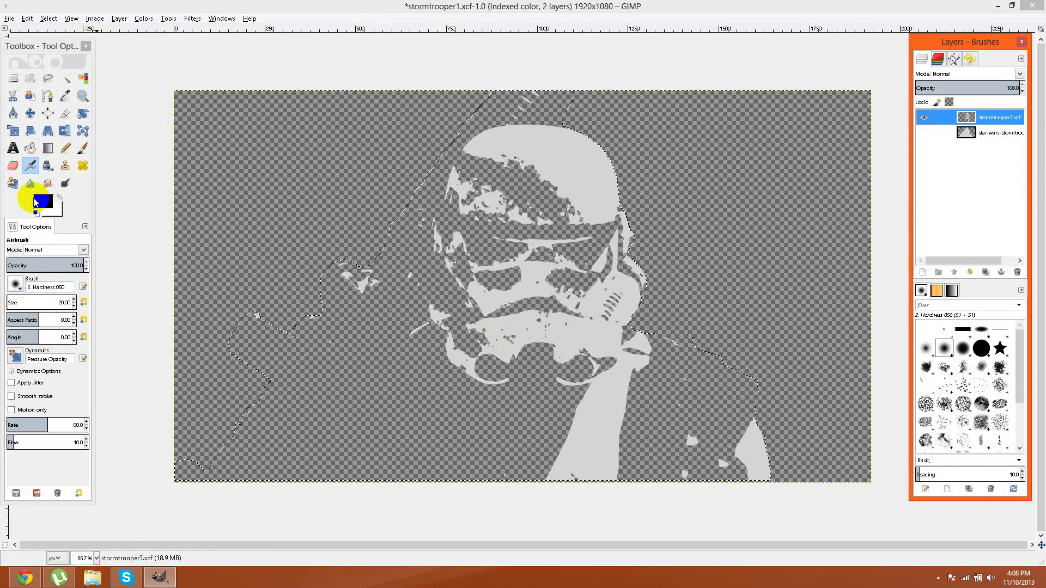
# - Pick dark grey 5c5555 as foreground colour, then choose Select > None
pyautogui.click(41, 203)
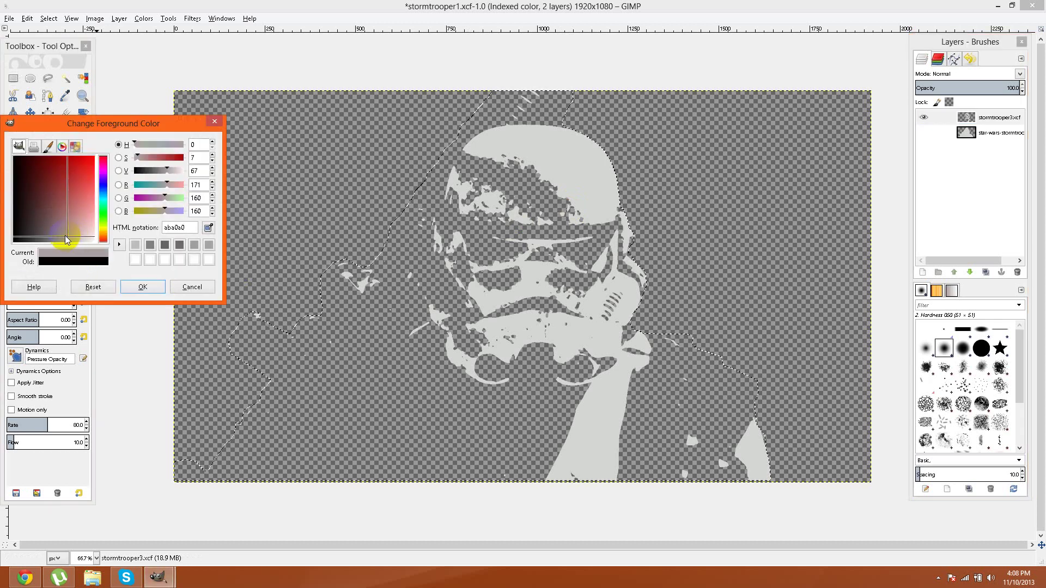
pyautogui.moveTo(71, 234); pyautogui.dragTo(37, 233)
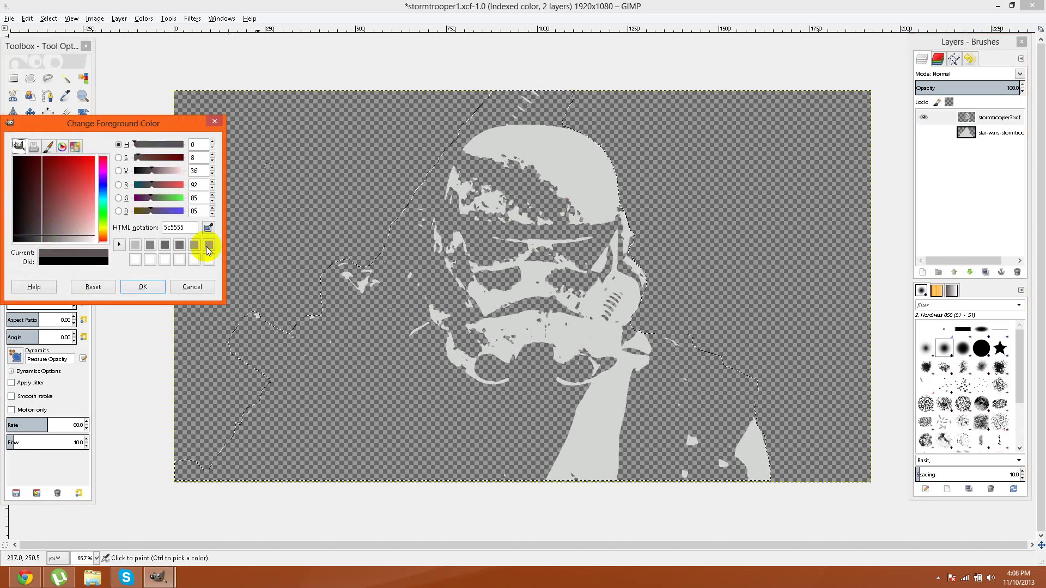
pyautogui.click(135, 287)
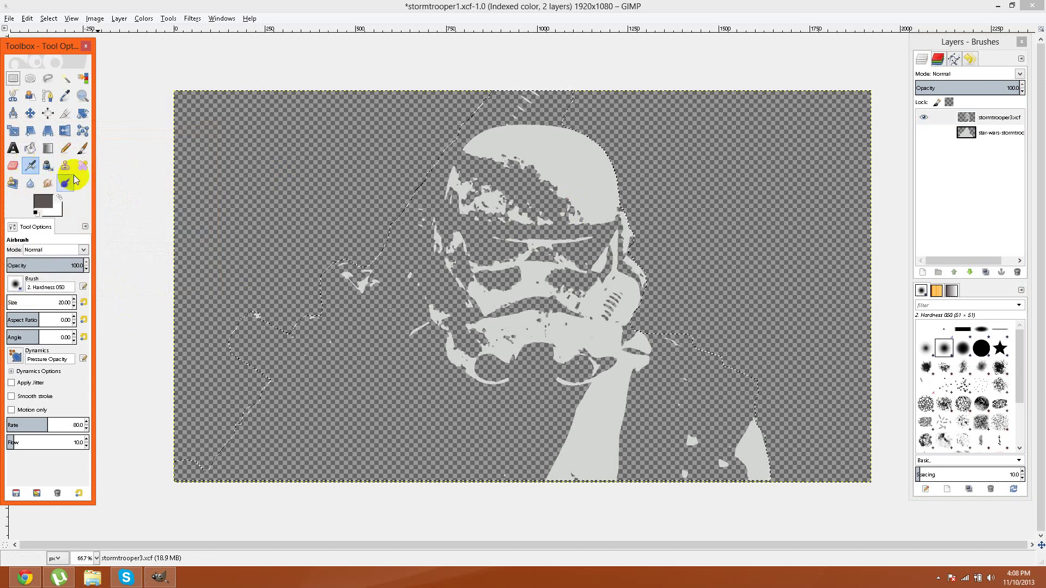
pyautogui.click(364, 320)
pyautogui.rightClick(364, 319)
pyautogui.moveTo(386, 349)
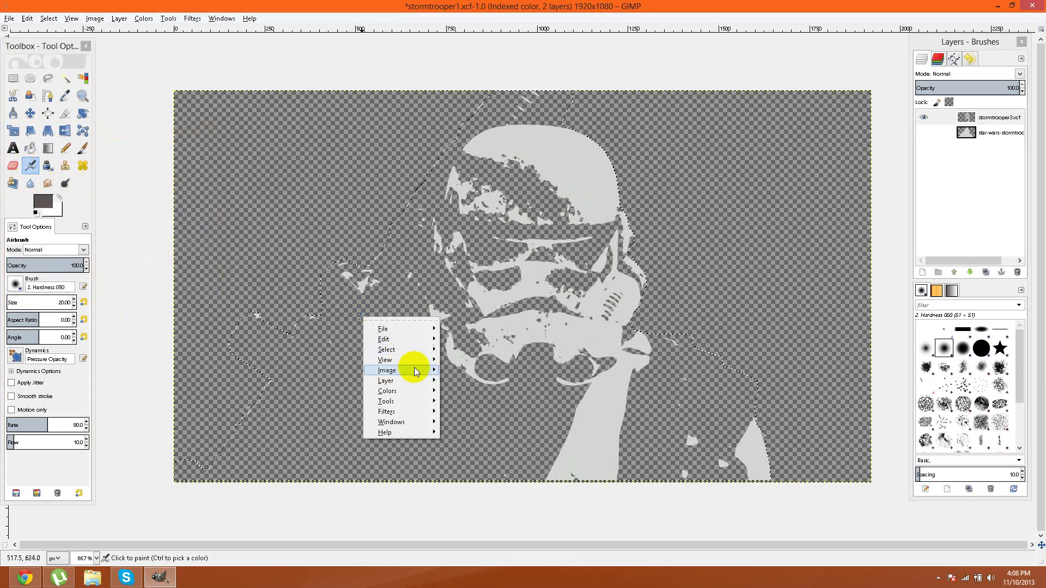
pyautogui.click(463, 369)
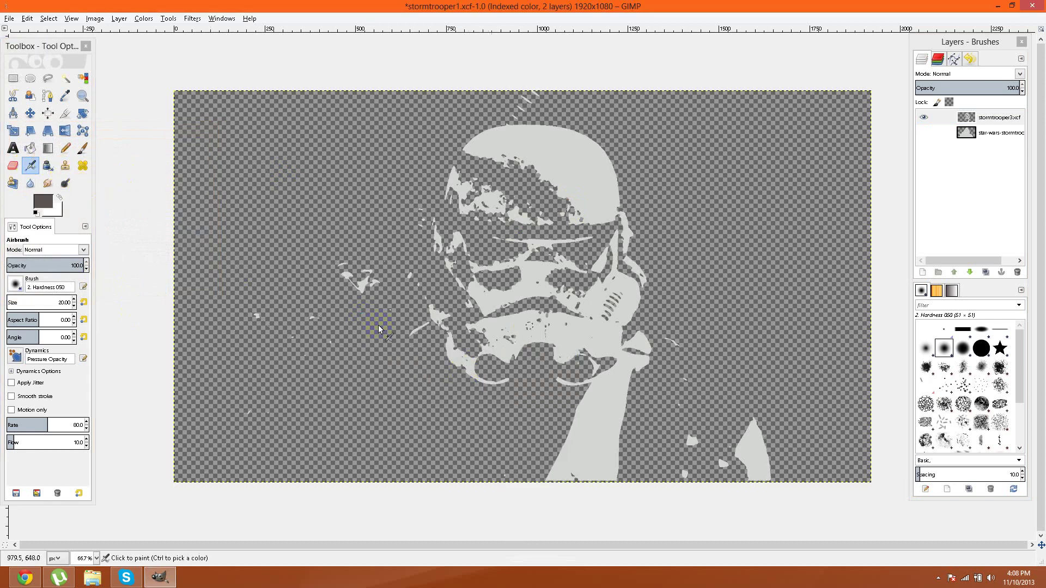
# - Select the light-grey stencil areas by colour and bucket-fill the whole selection dark grey
pyautogui.click(83, 78)
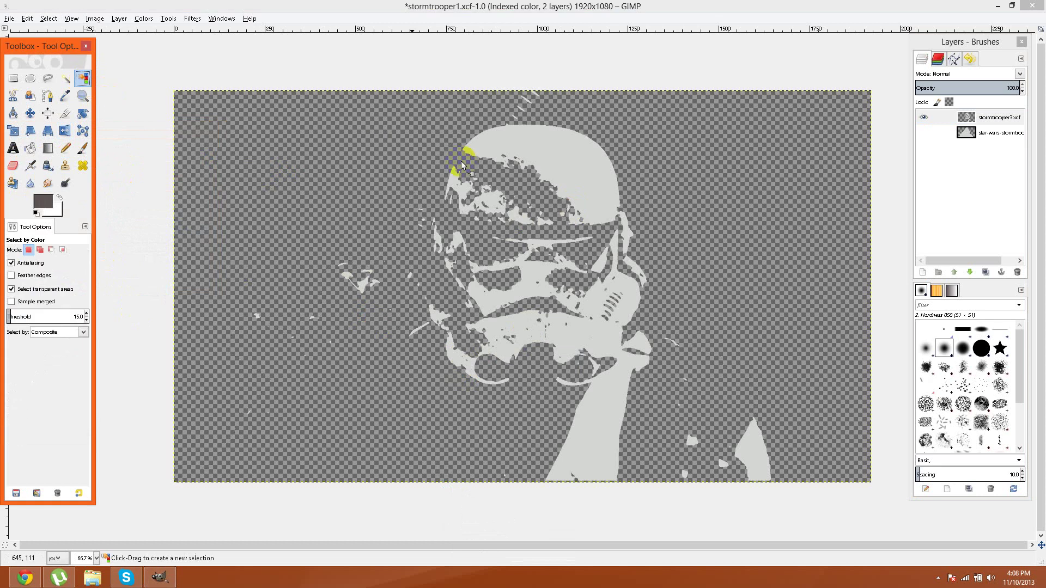
pyautogui.click(595, 170)
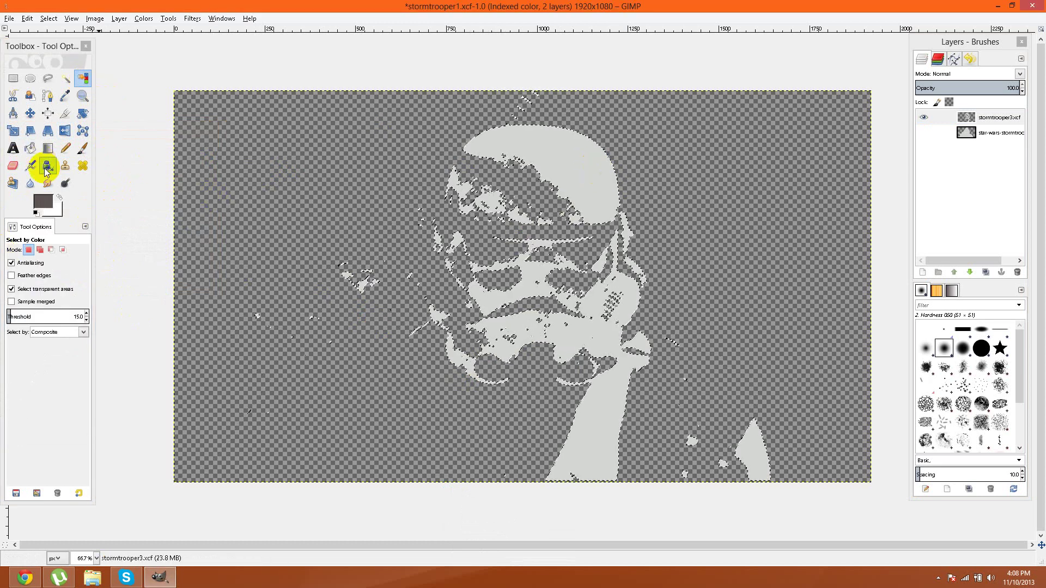
pyautogui.click(30, 149)
pyautogui.click(609, 195)
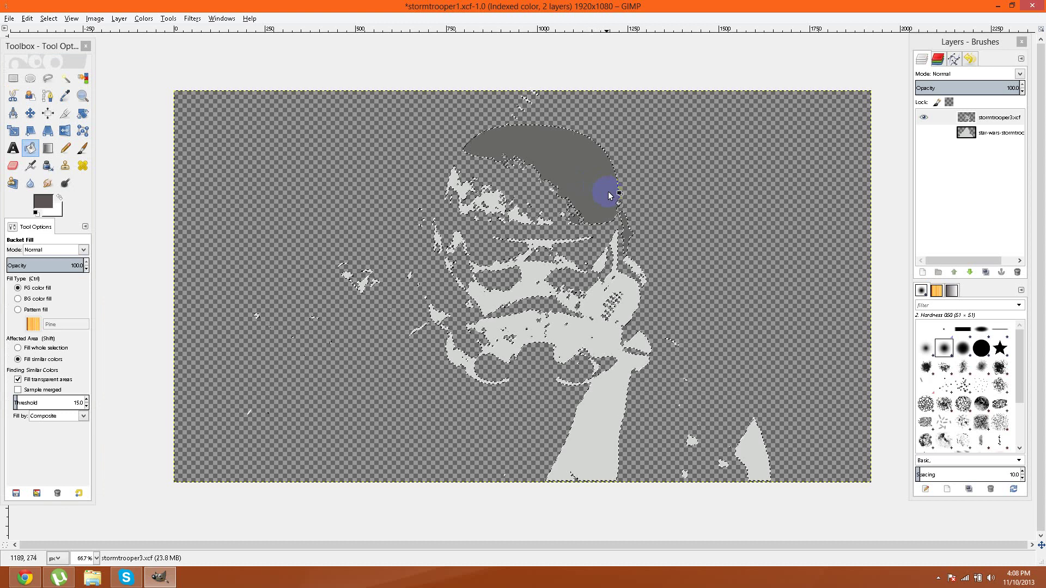
pyautogui.click(18, 348)
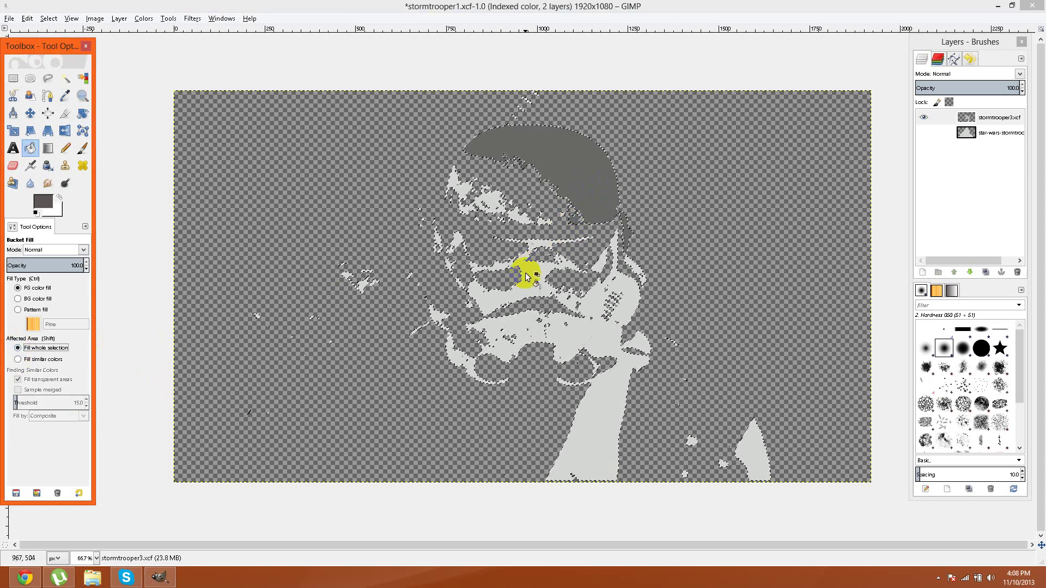
pyautogui.click(527, 272)
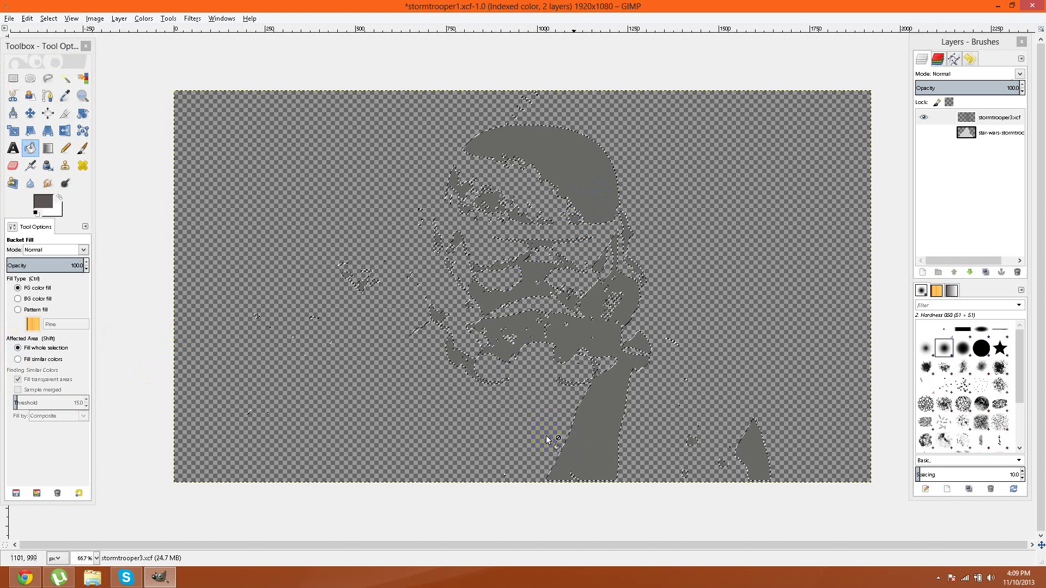
# - Make the lower light-grey layer visible again and clear the selection
pyautogui.click(923, 133)
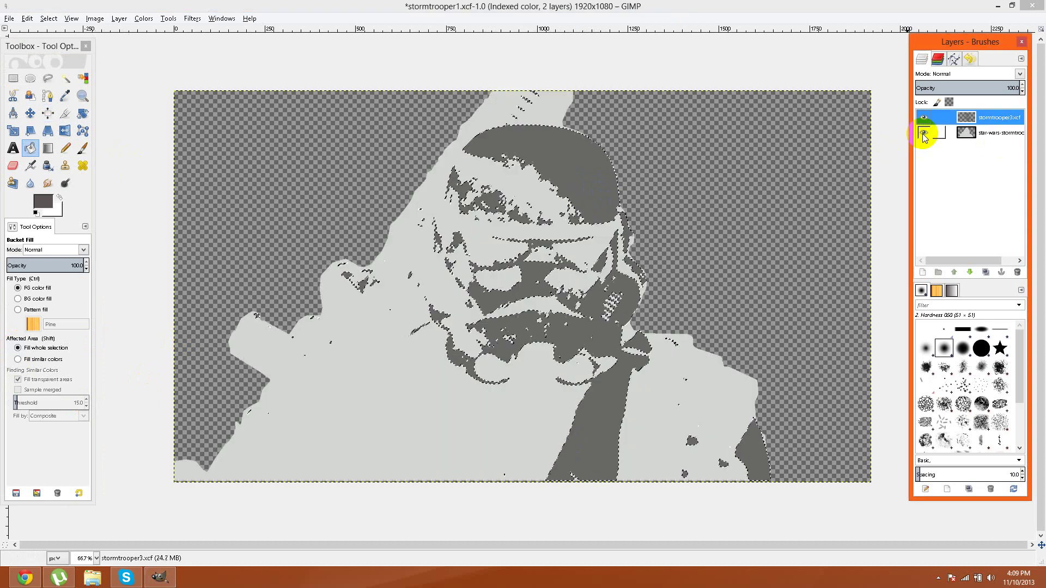
pyautogui.rightClick(692, 355)
pyautogui.moveTo(716, 388)
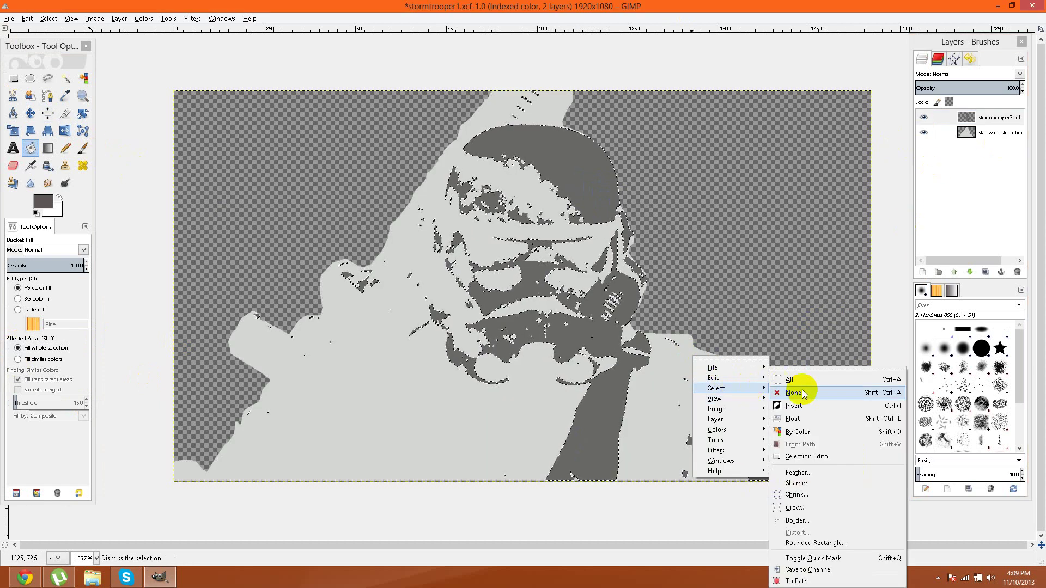
pyautogui.click(800, 389)
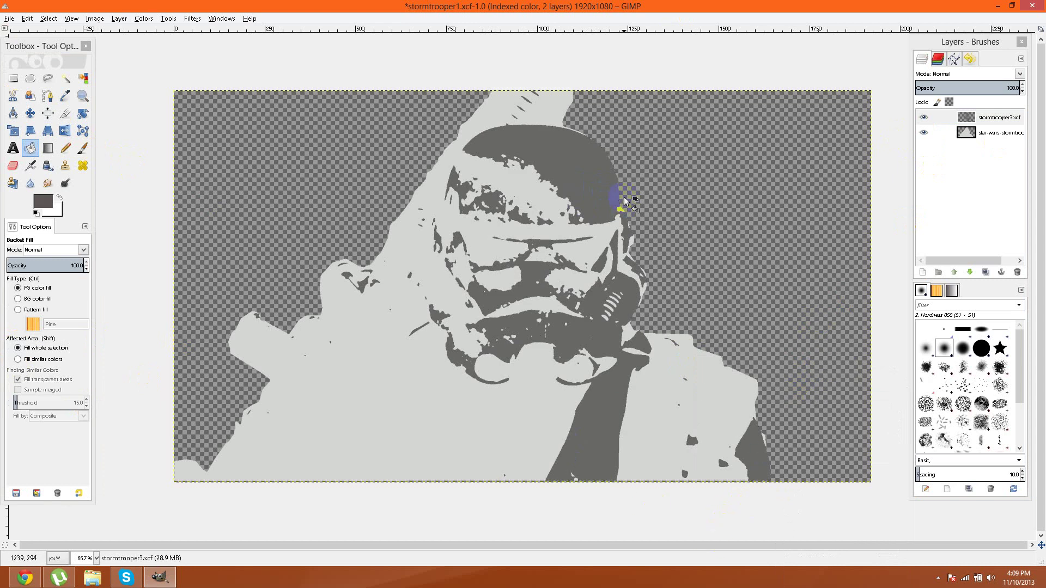
pyautogui.click(507, 228)
pyautogui.click(10, 19)
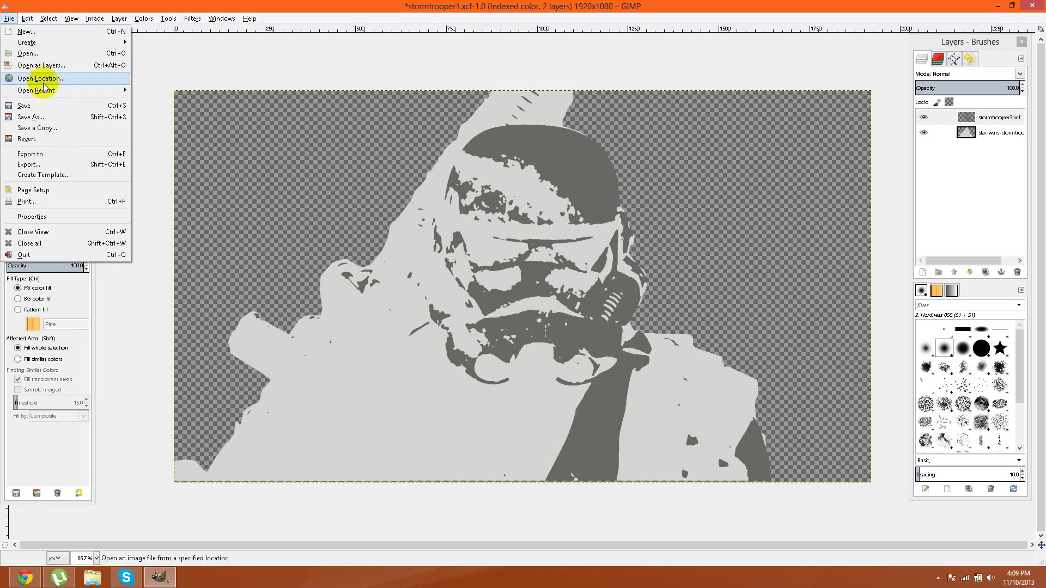
# - Save the recoloured two-layer stencil as stormtrooper3.xcf on the Desktop, replacing the old file
pyautogui.click(36, 116)
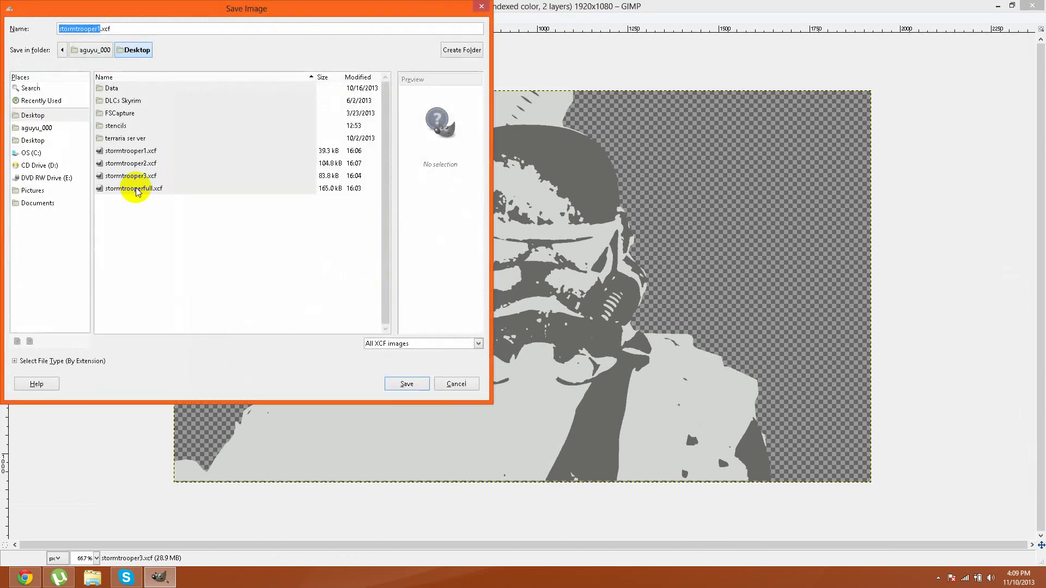
pyautogui.click(99, 29)
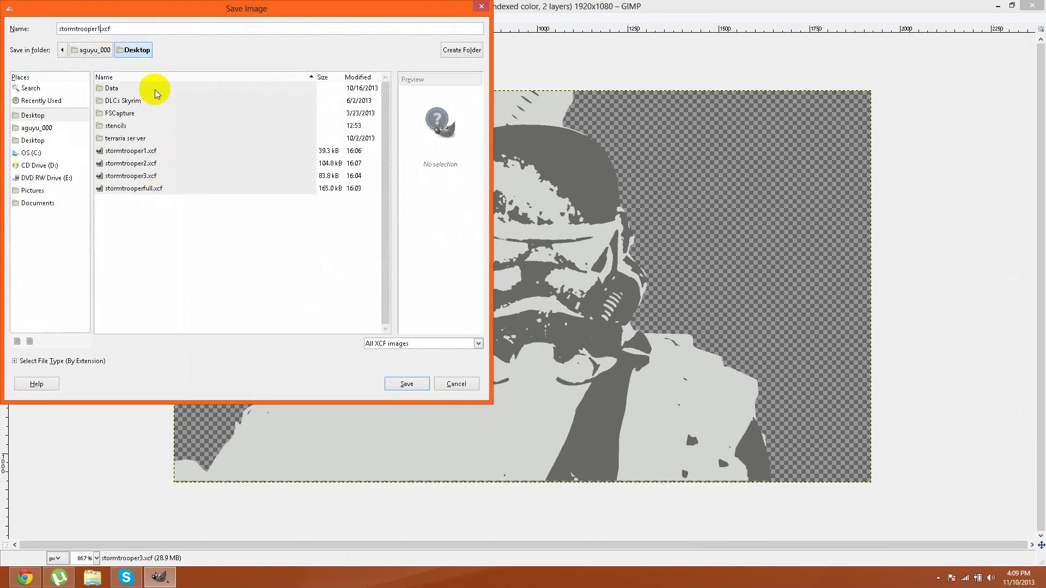
pyautogui.write('3')
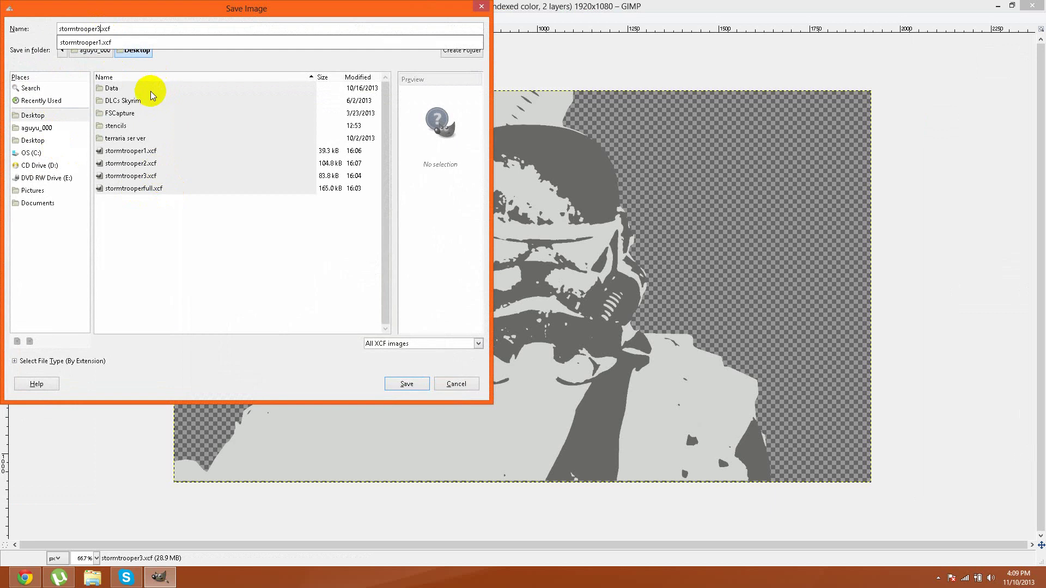
pyautogui.click(392, 384)
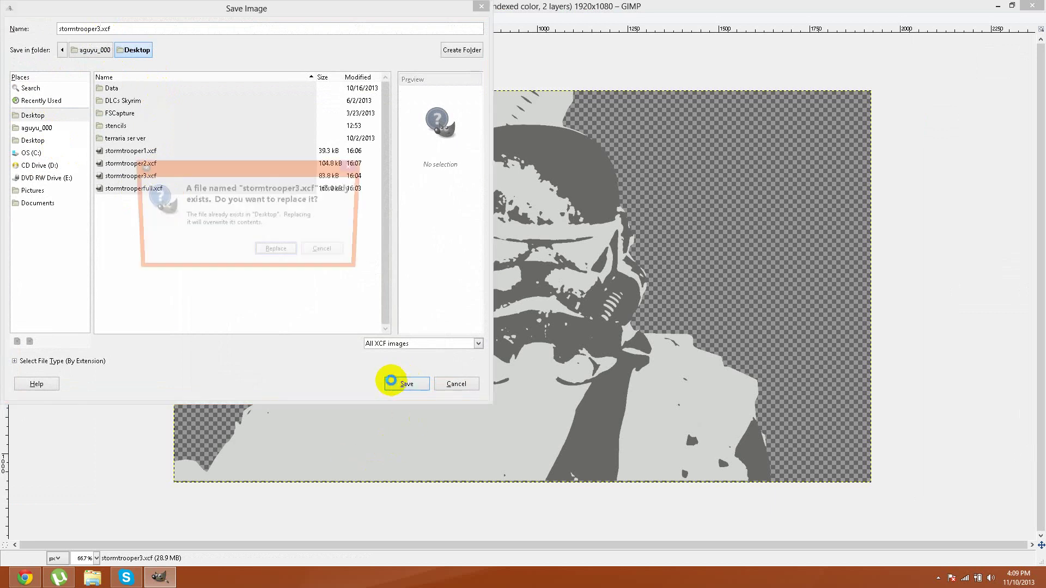
pyautogui.click(274, 251)
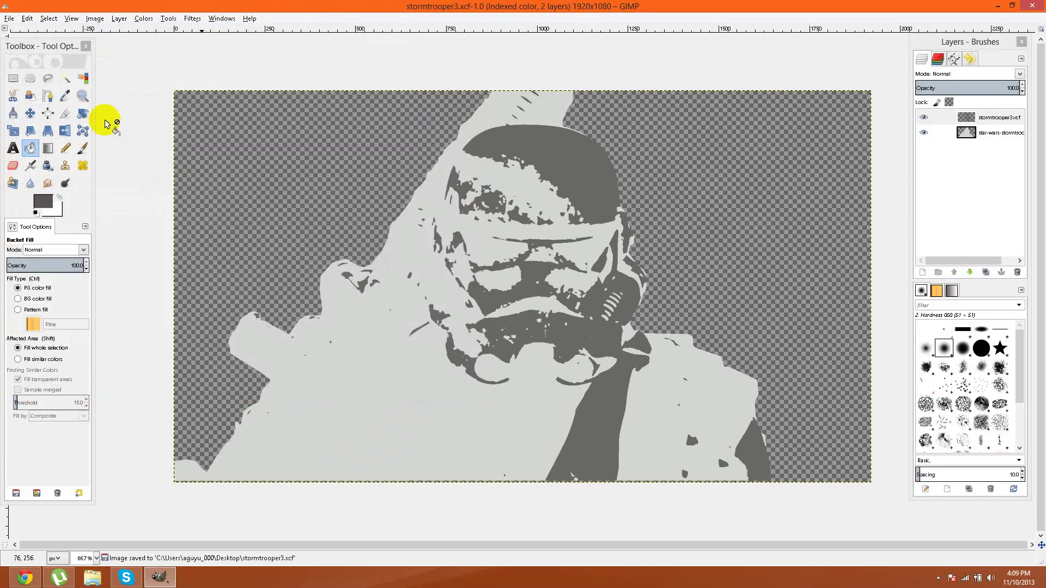
# - Export the stencil as stormtrooper3.gif with GIF image type, accepting the default GIF options
pyautogui.click(9, 18)
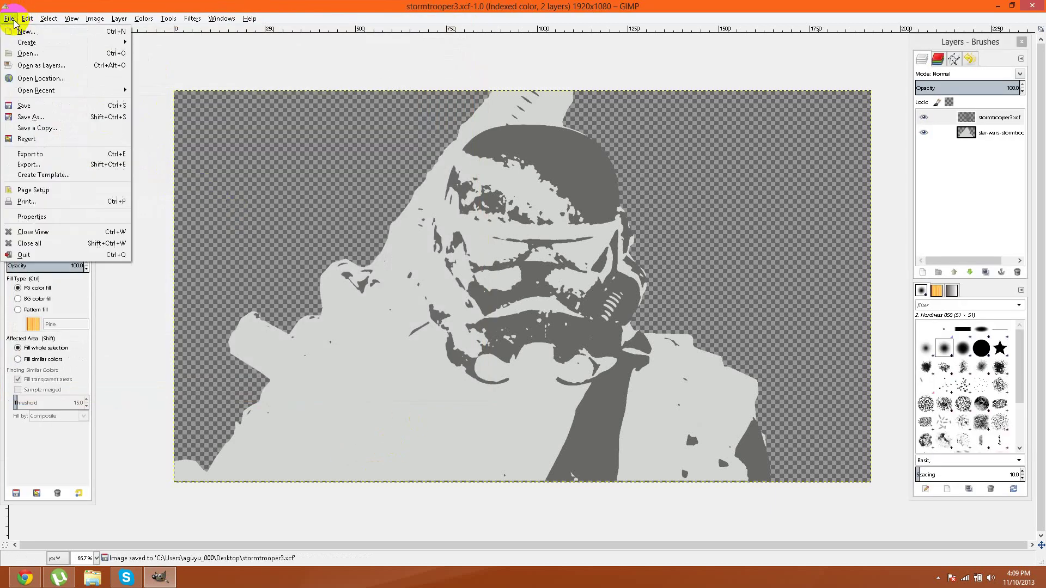
pyautogui.click(57, 166)
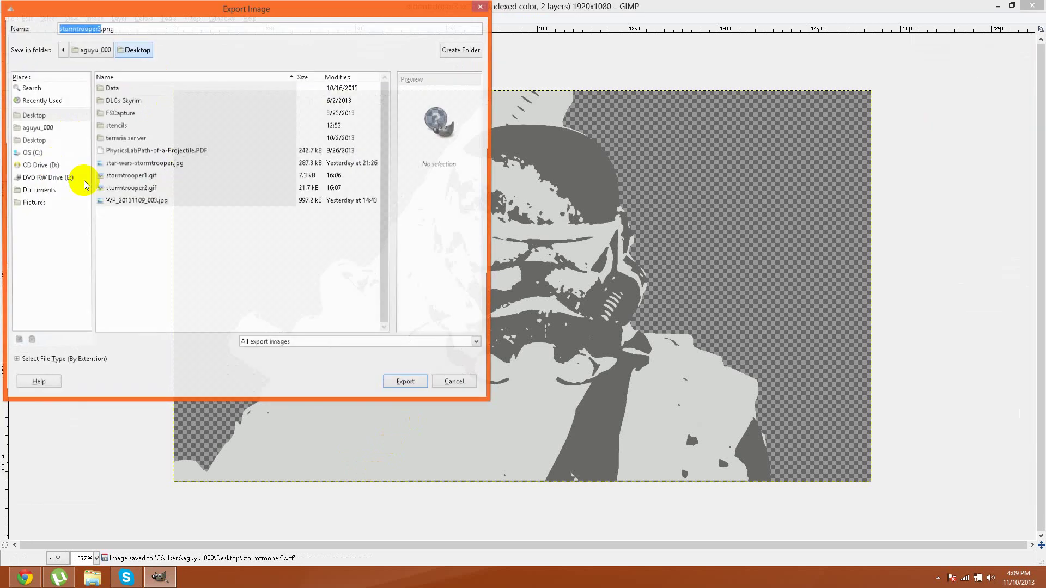
pyautogui.click(18, 360)
pyautogui.scroll(-3, 18, 365)
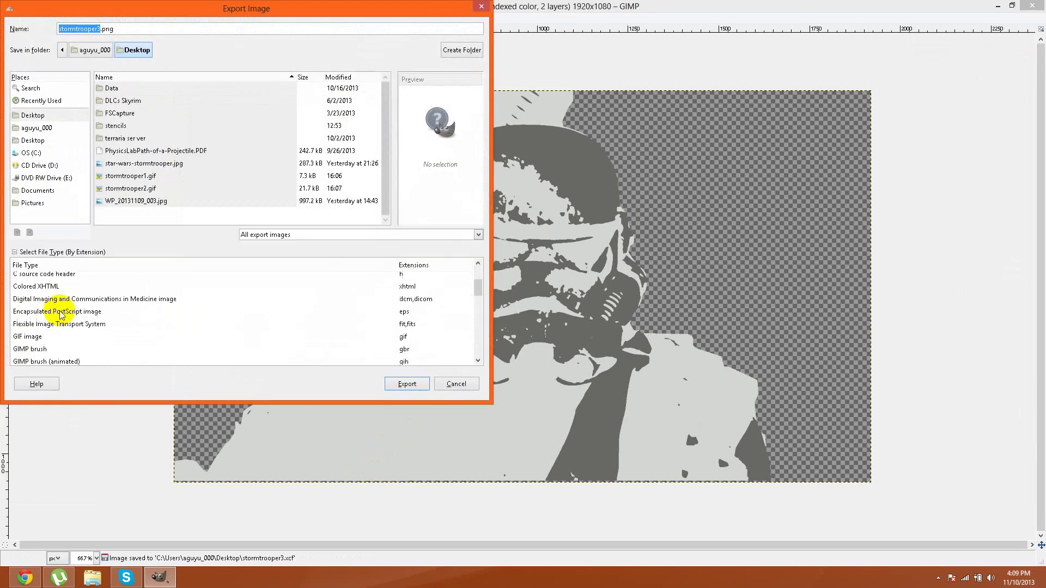
pyautogui.click(28, 303)
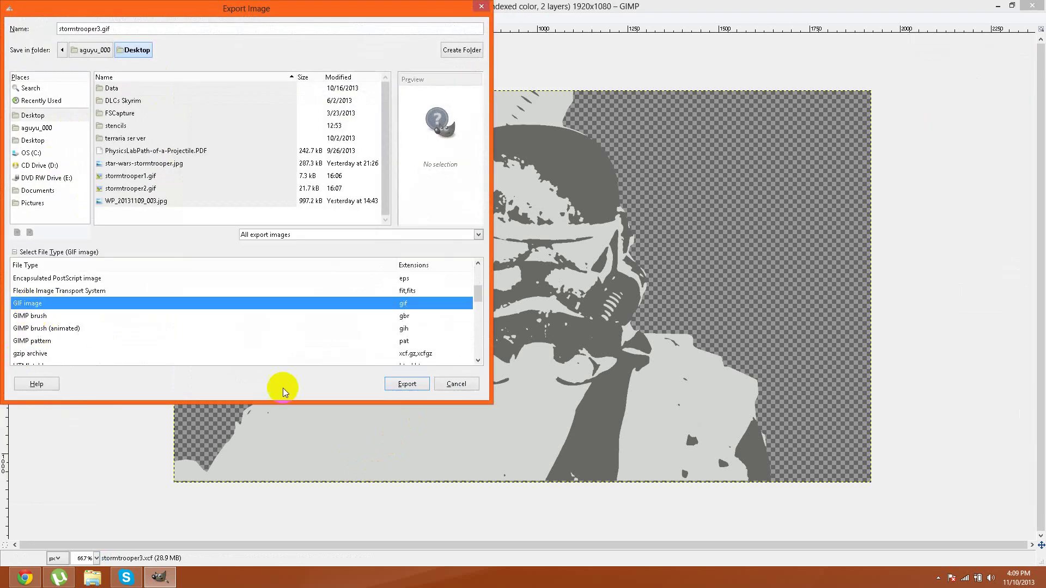
pyautogui.click(407, 384)
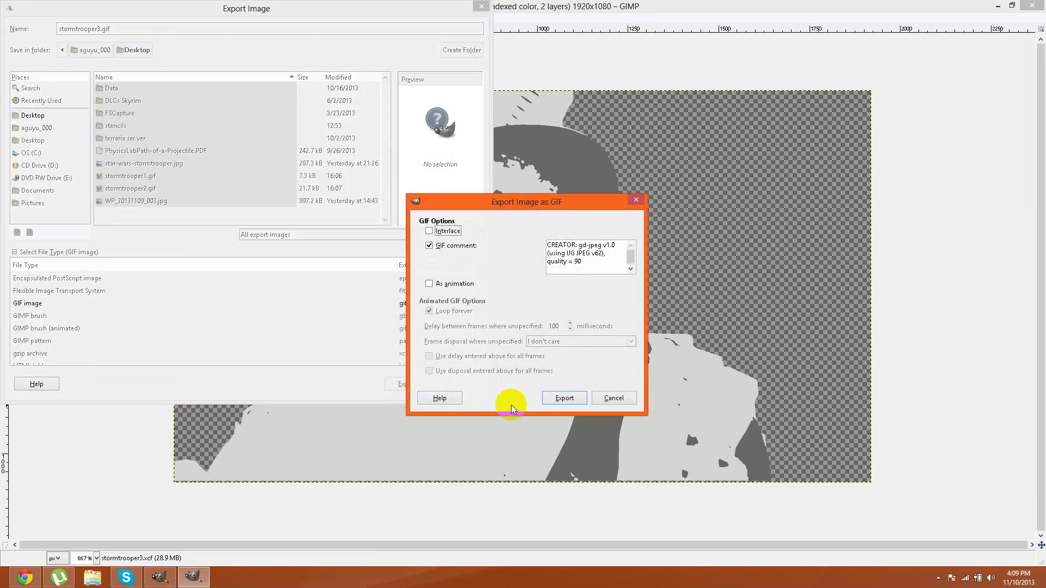
pyautogui.click(554, 402)
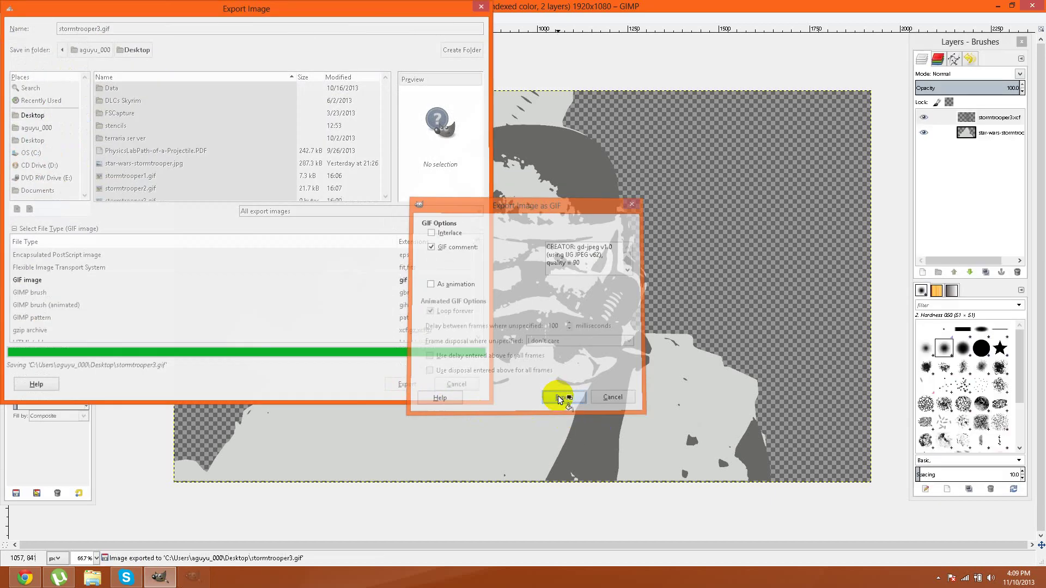
# - Minimize GIMP and gather the three stormtrooper GIF icons into the desktop's top row
pyautogui.click(997, 6)
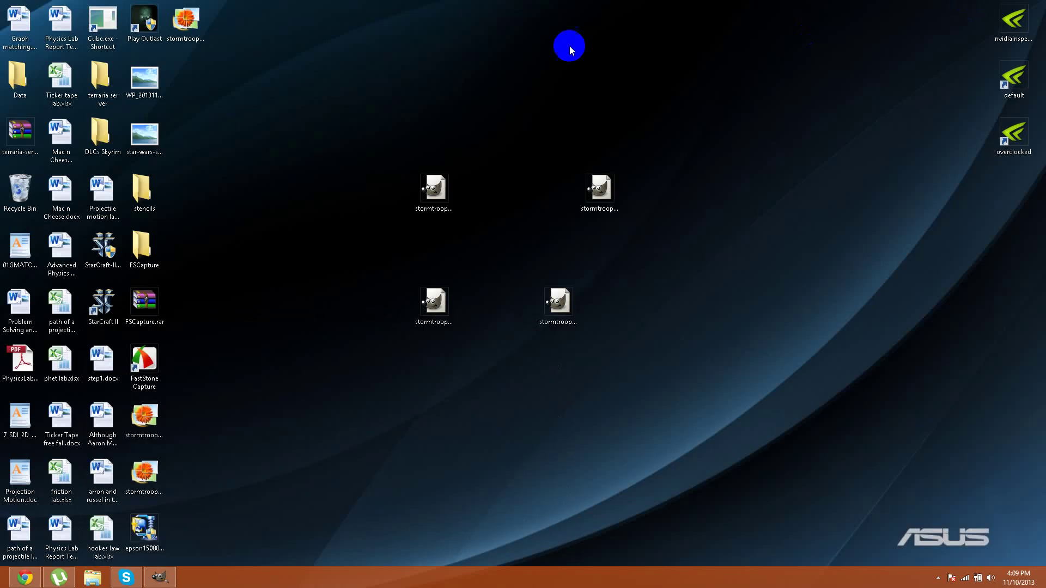
pyautogui.moveTo(268, 45); pyautogui.dragTo(478, 77)
pyautogui.moveTo(144, 417); pyautogui.dragTo(348, 85)
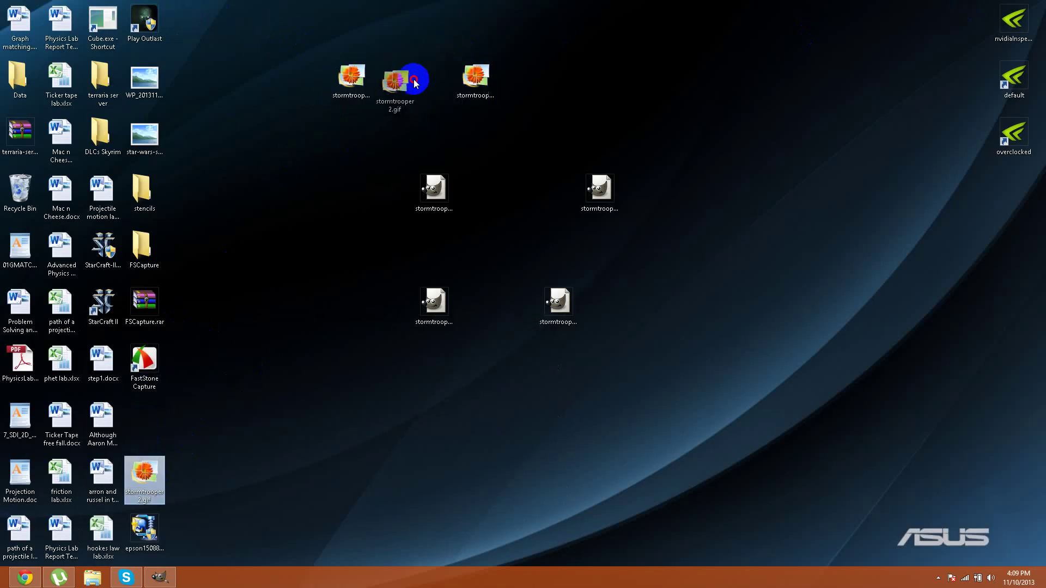
pyautogui.moveTo(144, 474); pyautogui.dragTo(397, 80)
# - Preview stormtrooper1.gif and stormtrooper2.gif in Photo Gallery, then return to the desktop
pyautogui.doubleClick(353, 89)
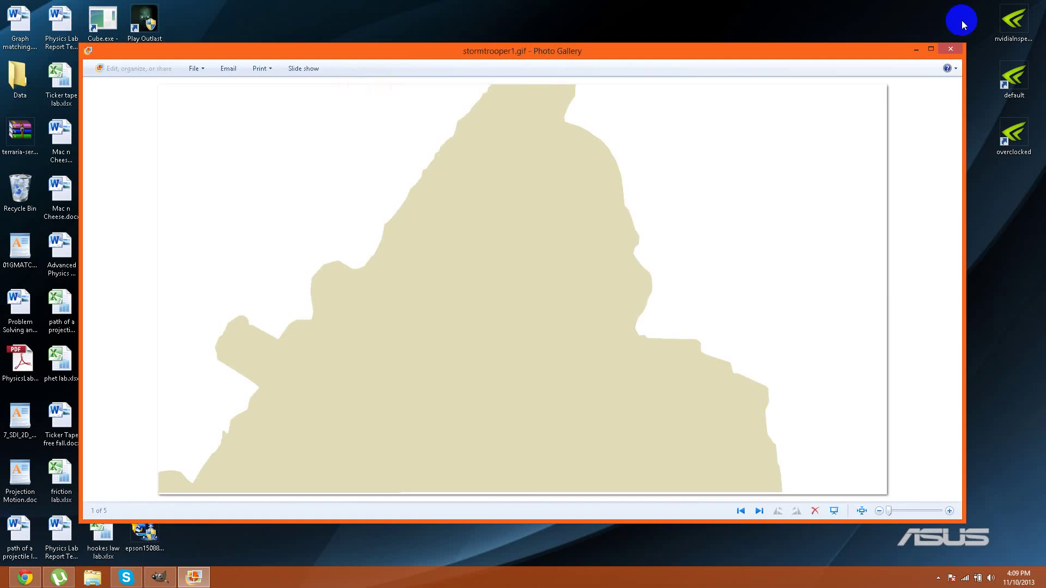
pyautogui.click(952, 49)
pyautogui.moveTo(477, 77); pyautogui.dragTo(433, 79)
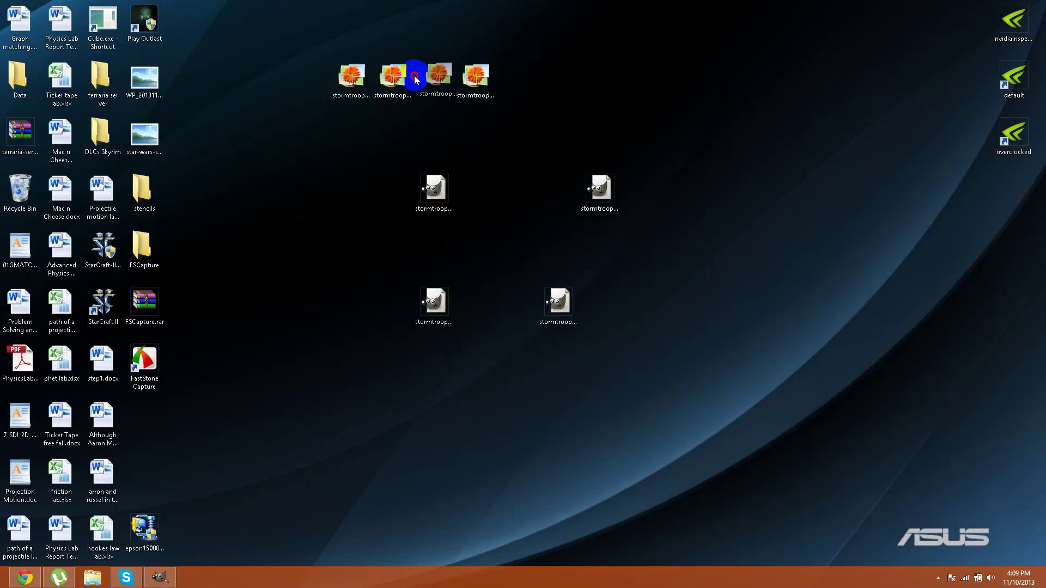
pyautogui.doubleClick(391, 79)
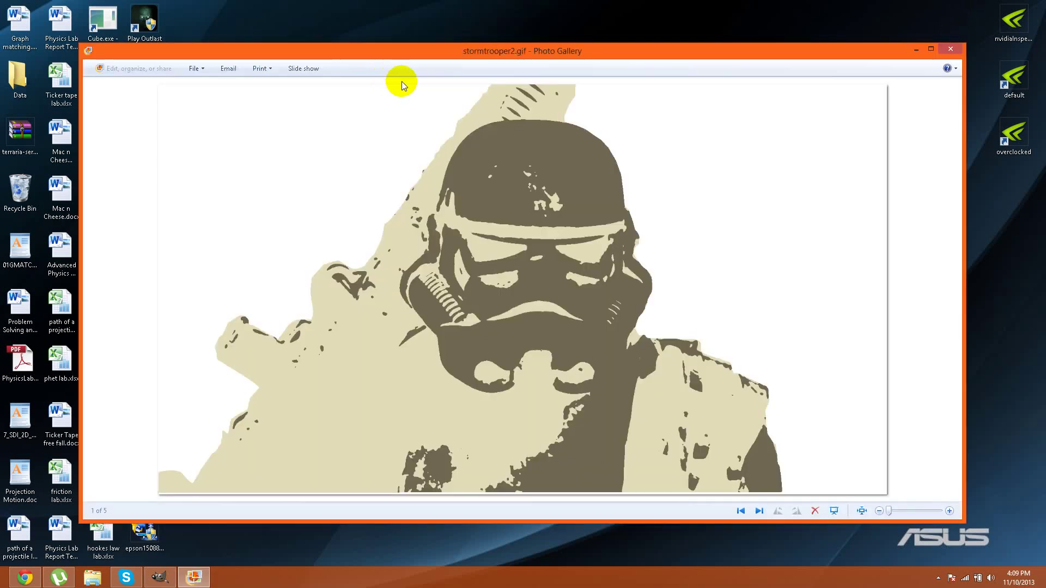
pyautogui.click(949, 49)
pyautogui.click(4, 576)
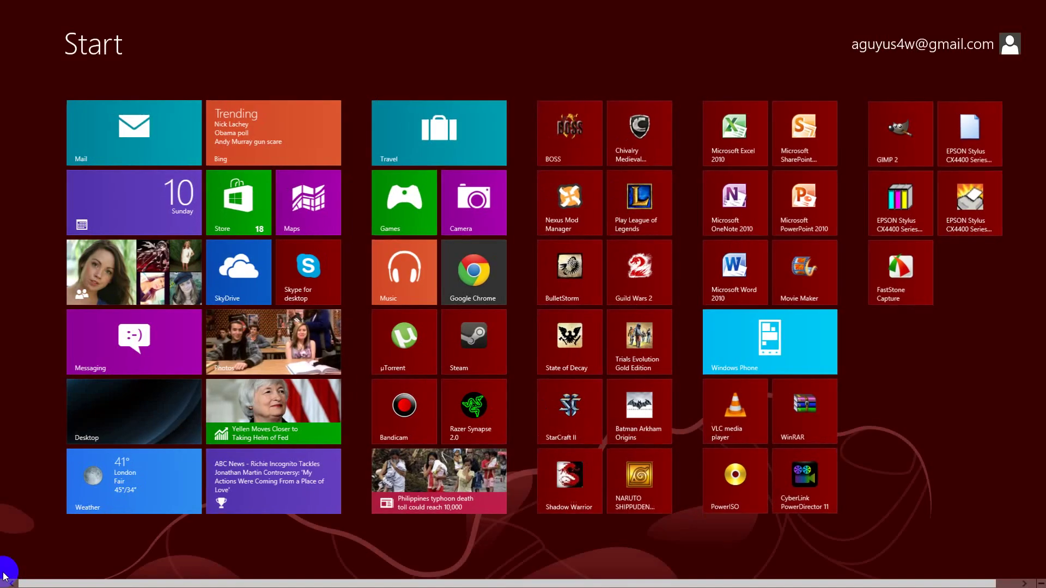
pyautogui.moveTo(2, 2)
pyautogui.click(24, 20)
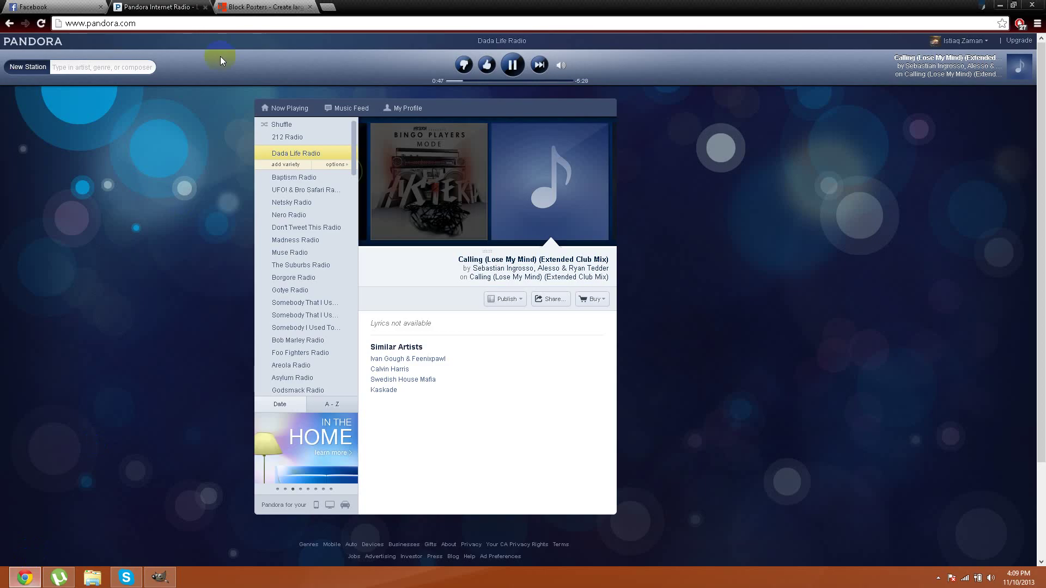
# - Switch to the Block Posters tab in Chrome
pyautogui.click(270, 7)
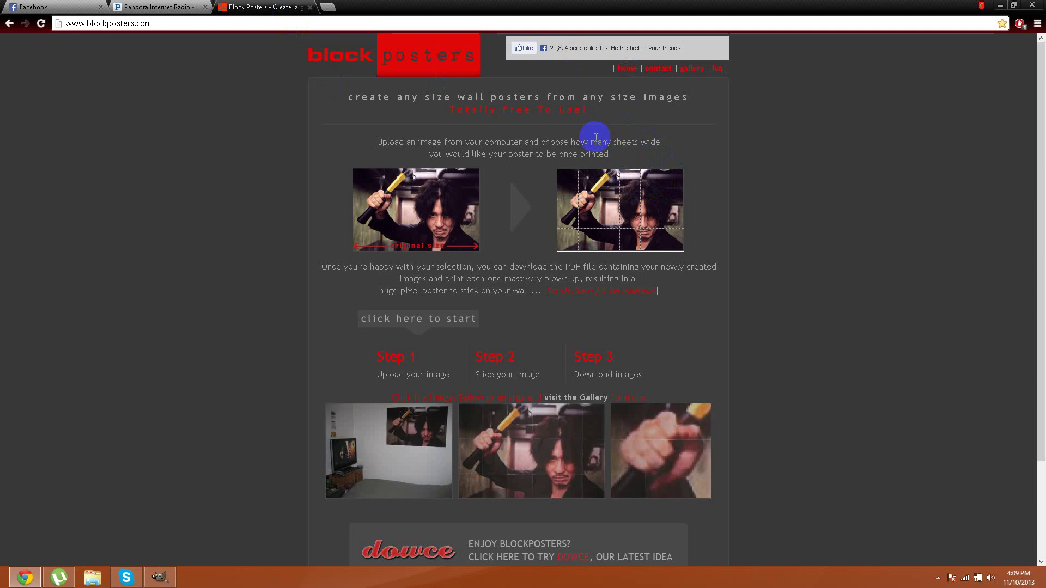
pyautogui.scroll(-3, 491, 318)
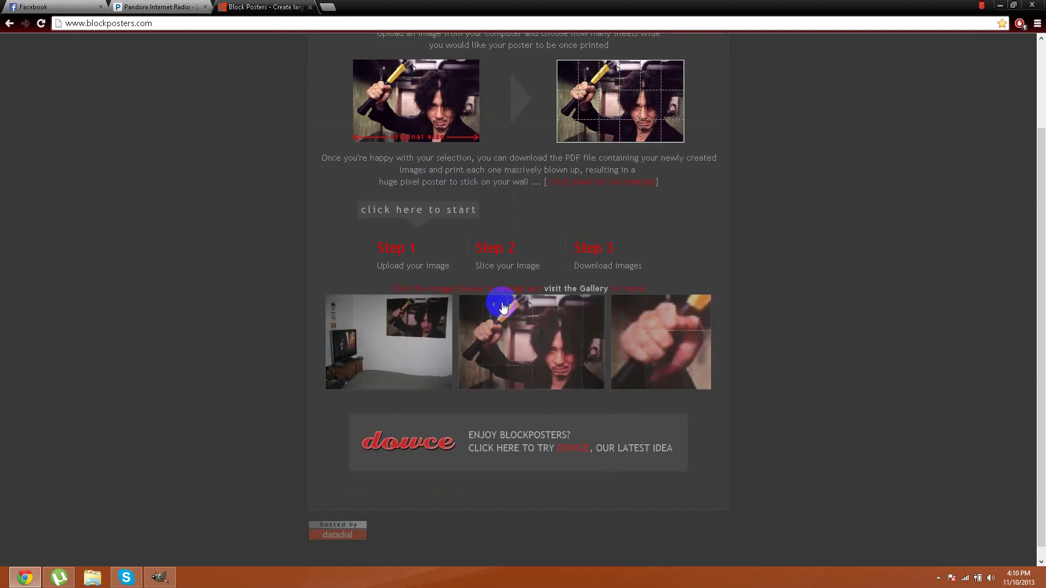
pyautogui.scroll(3, 525, 284)
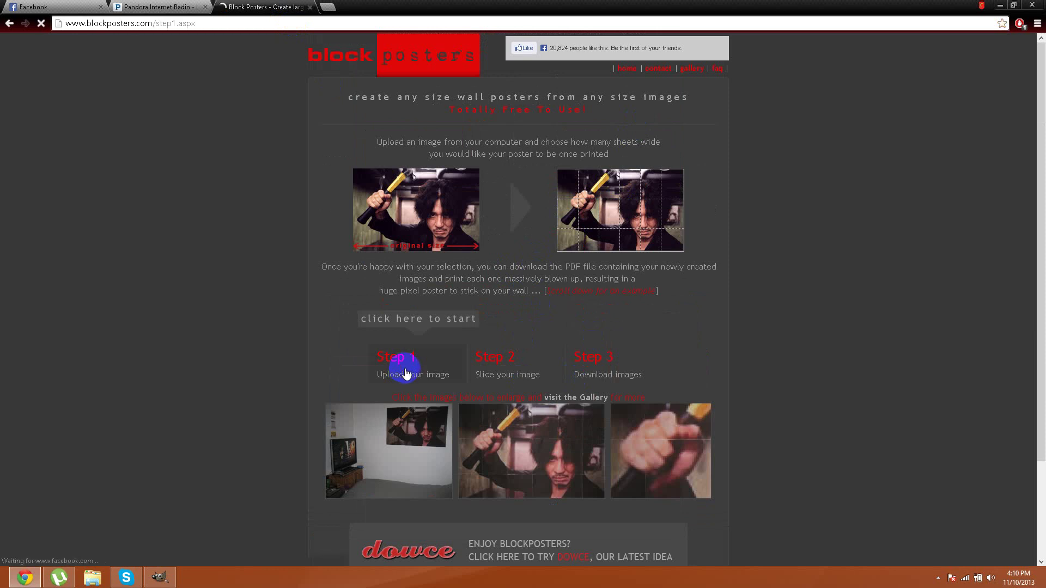
# - Upload stormtrooper1.gif from the Desktop to Block Posters and continue to slicing
pyautogui.click(338, 238)
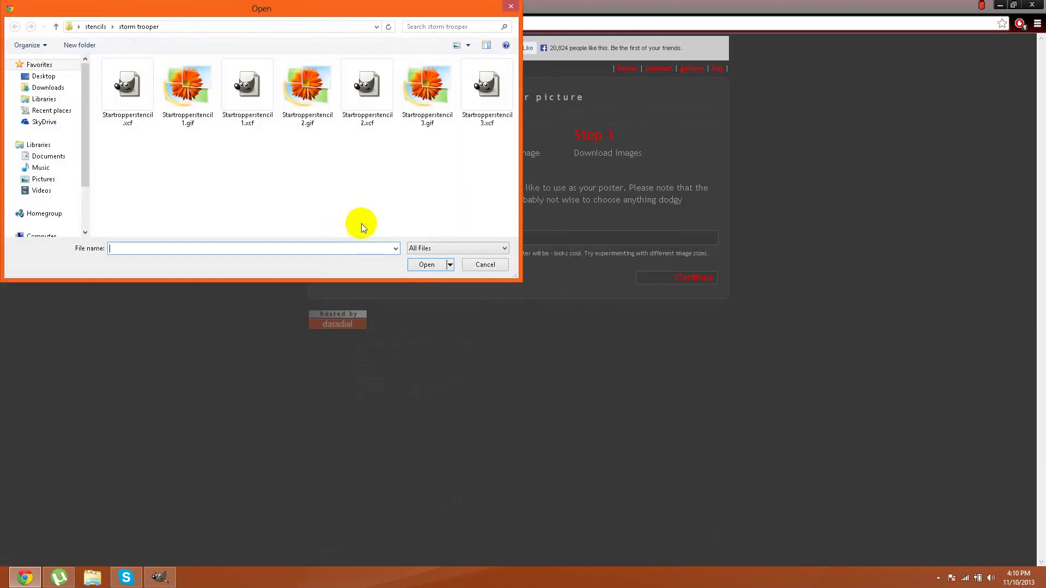
pyautogui.moveTo(43, 77)
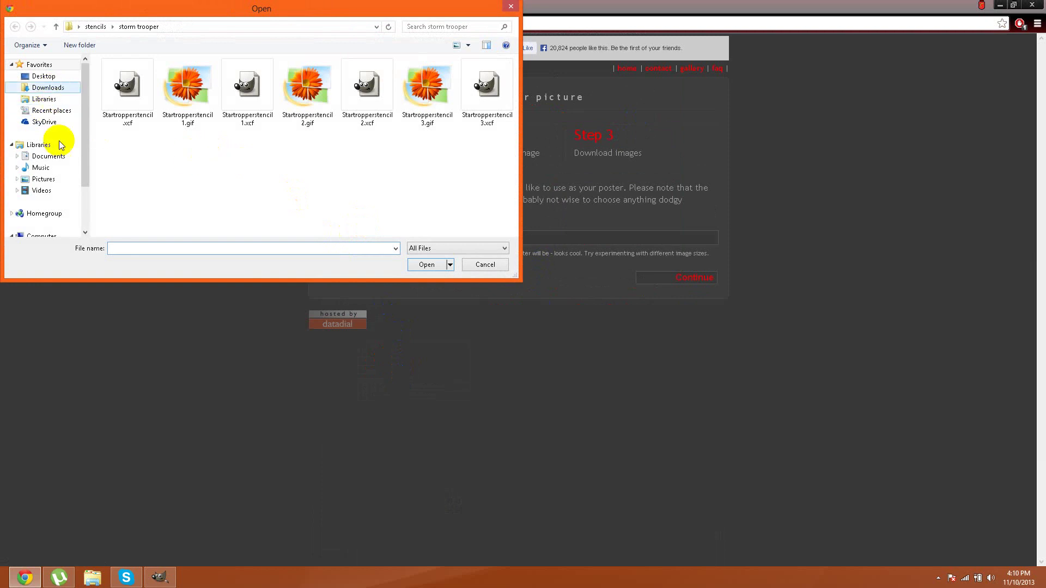
pyautogui.click(45, 78)
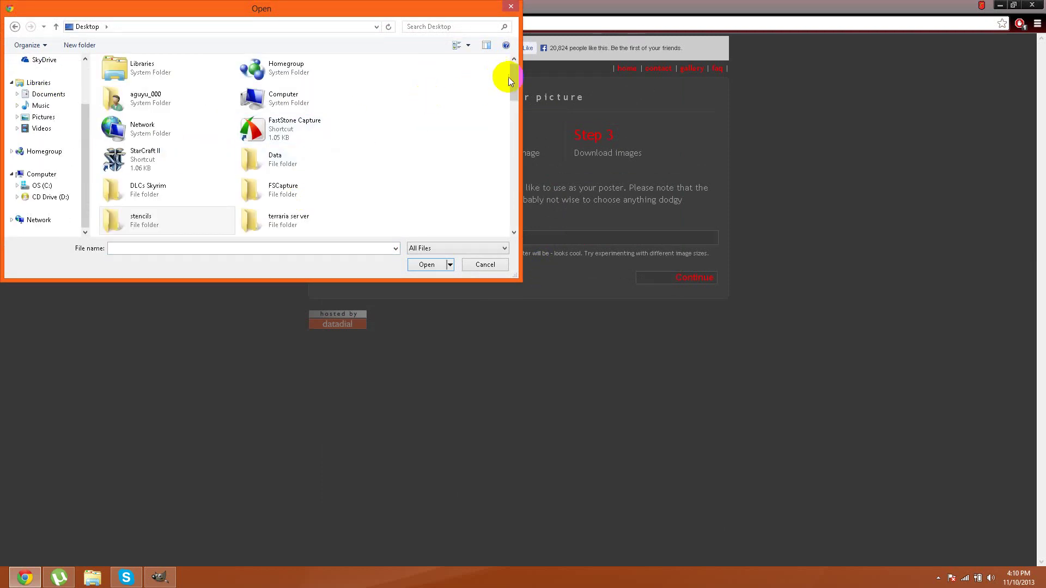
pyautogui.moveTo(508, 77); pyautogui.dragTo(523, 198)
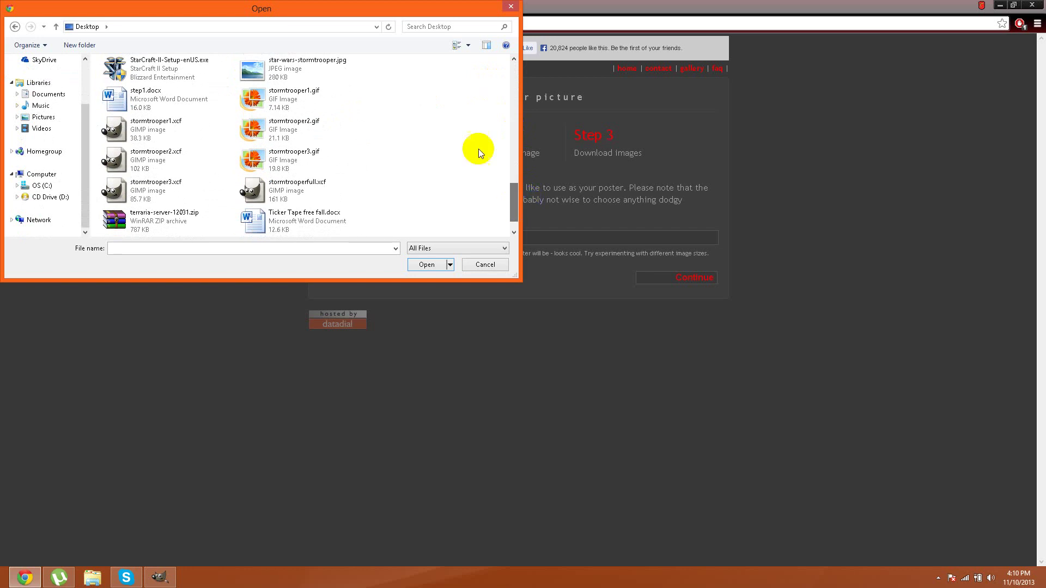
pyautogui.click(320, 98)
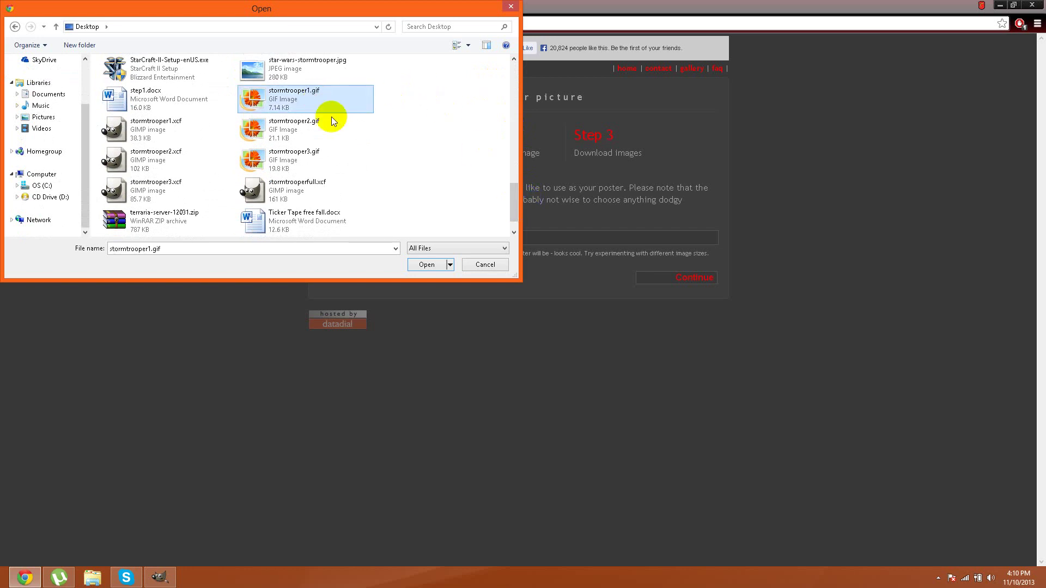
pyautogui.click(428, 267)
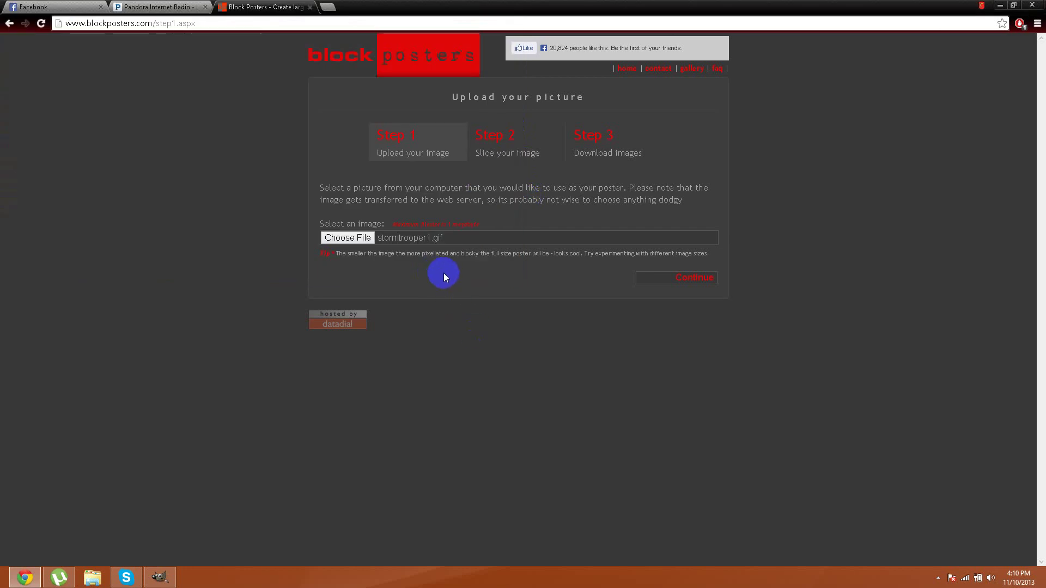
pyautogui.click(657, 280)
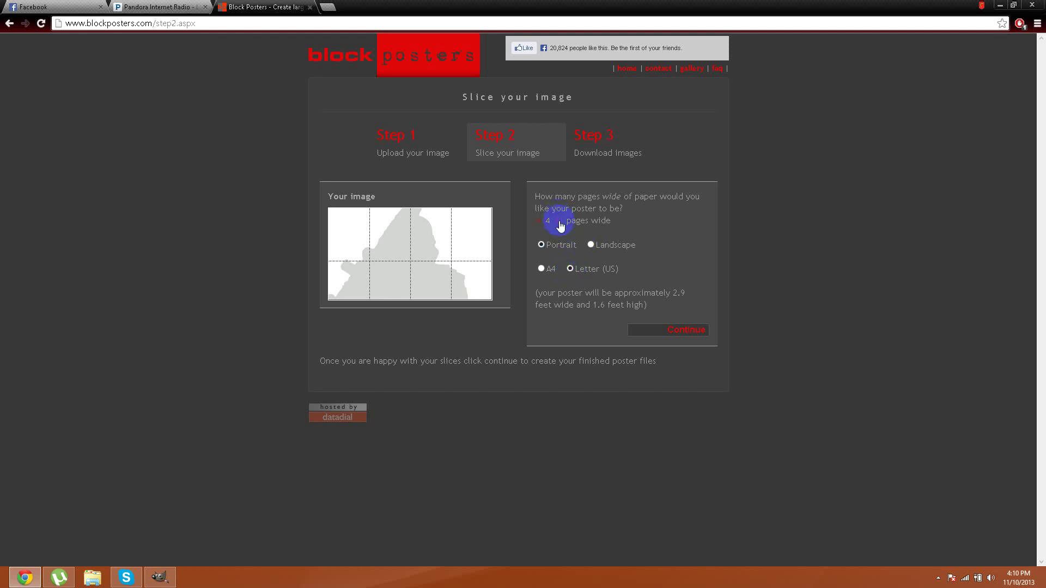
# - Slice the poster three landscape Letter pages wide and create the PDF
pyautogui.click(590, 245)
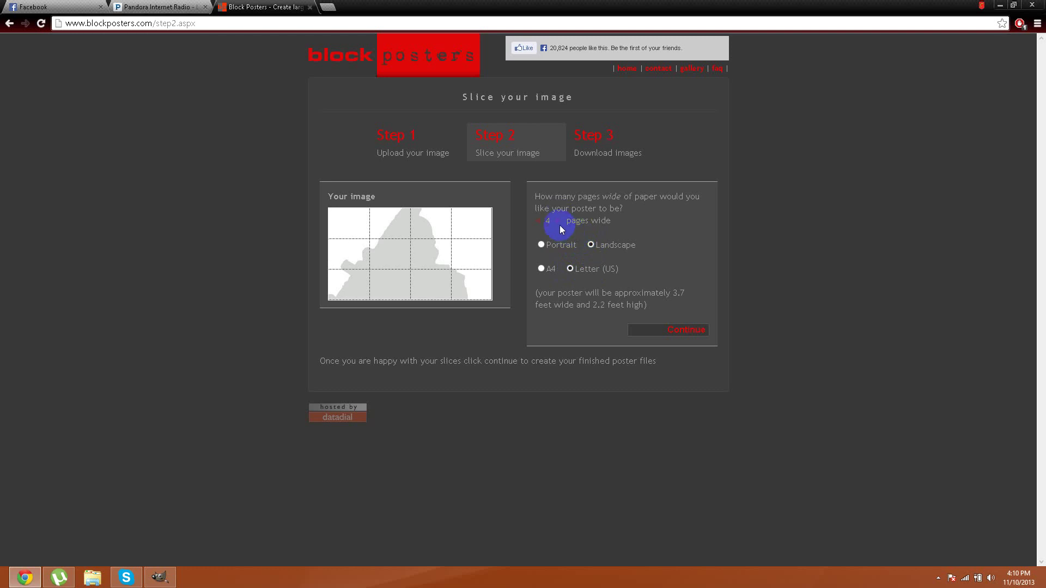
pyautogui.write('5')
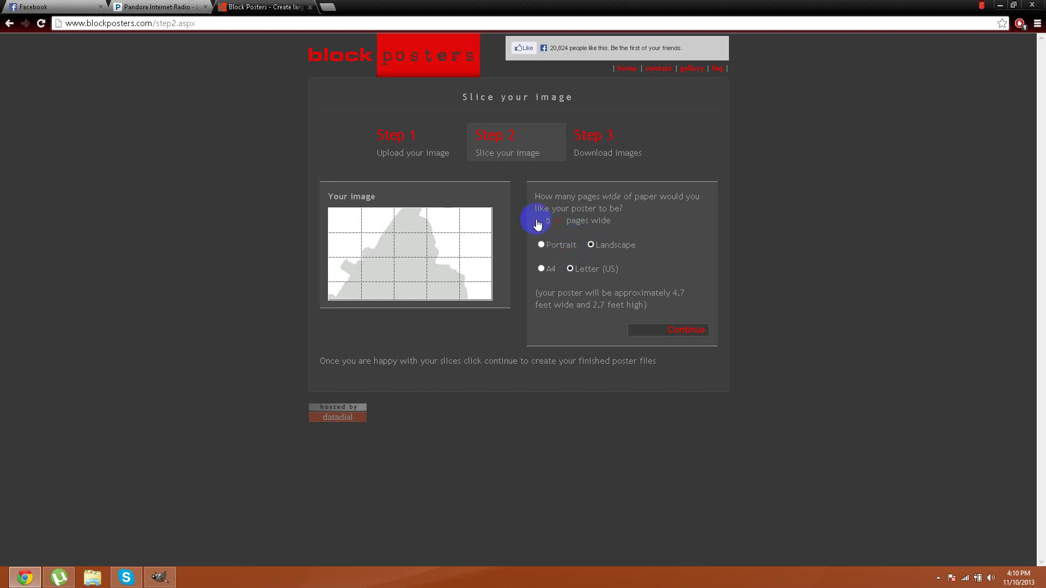
pyautogui.press('BackSpace')
pyautogui.write('3')
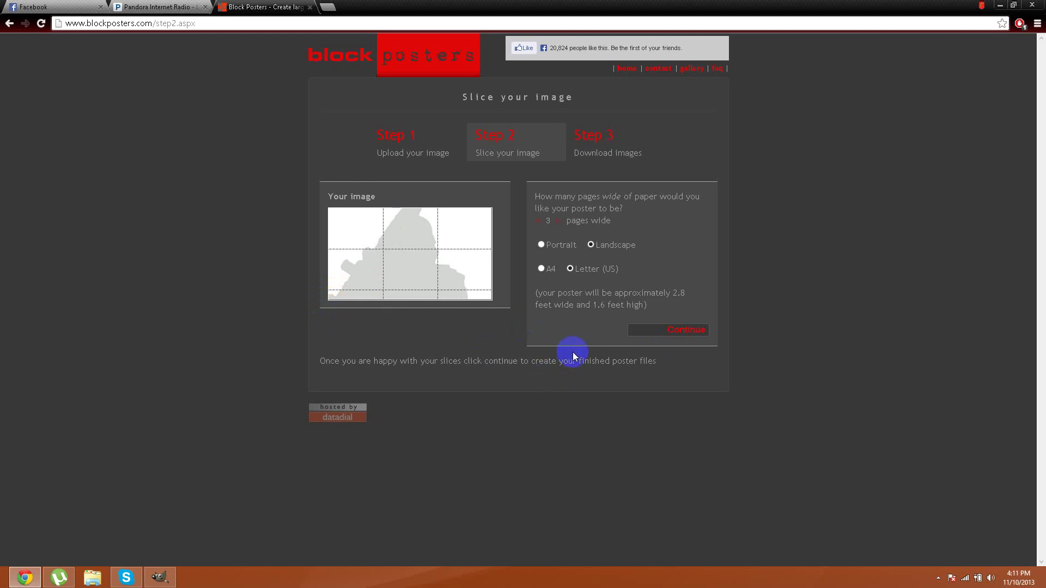
pyautogui.click(640, 327)
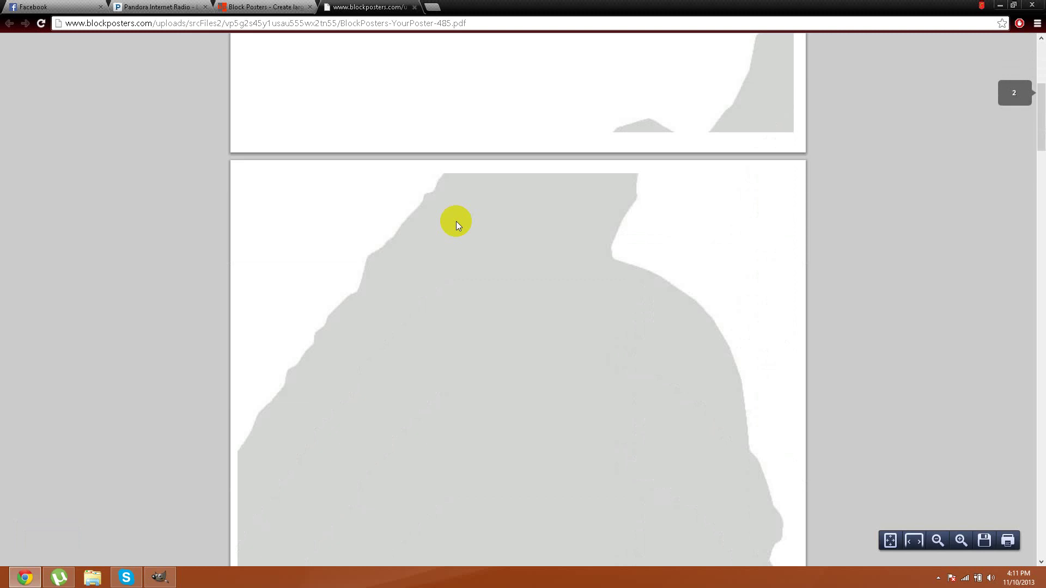
pyautogui.scroll(-3, 456, 221)
pyautogui.scroll(-3, 458, 188)
pyautogui.scroll(-1, 520, 171)
pyautogui.scroll(-3, 558, 174)
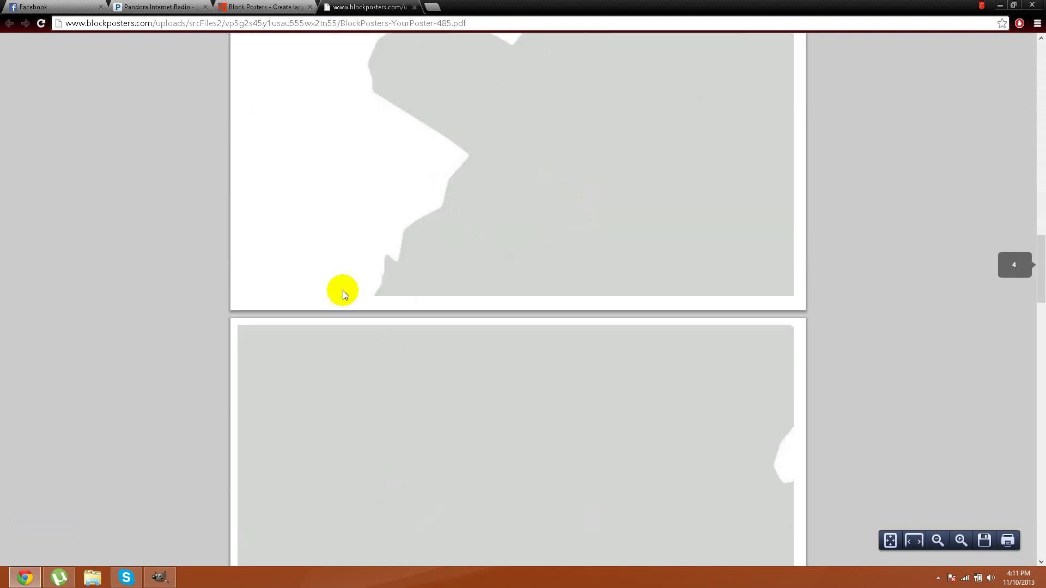
pyautogui.scroll(-3, 784, 262)
pyautogui.scroll(-1, 768, 275)
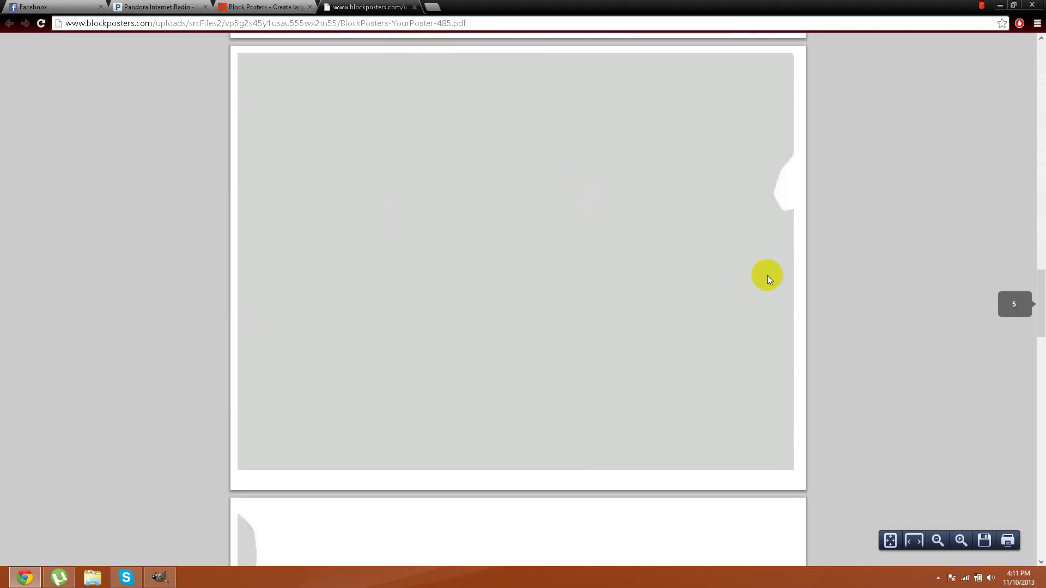
pyautogui.scroll(-4, 513, 326)
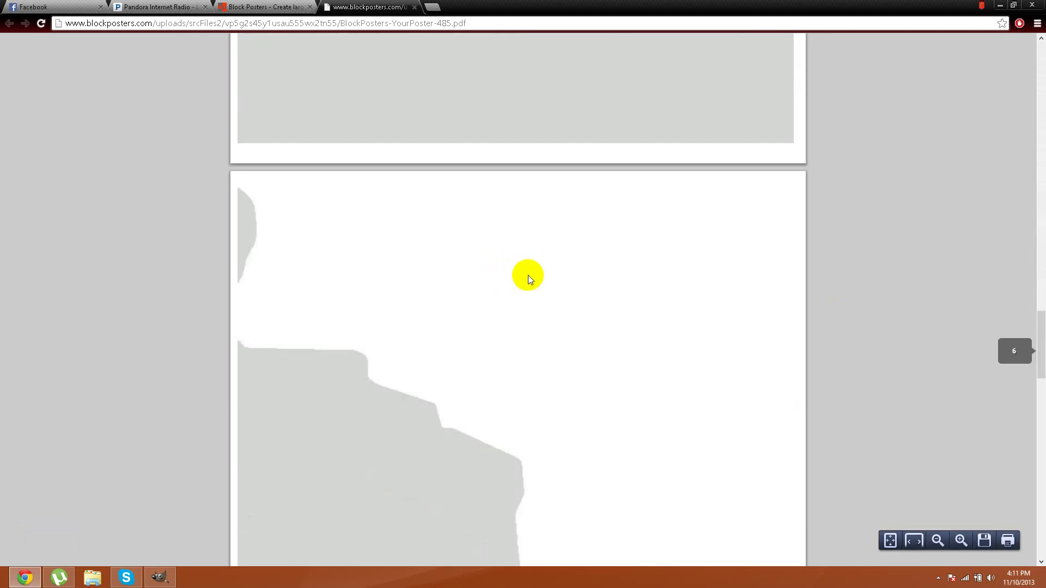
pyautogui.scroll(-4, 528, 278)
pyautogui.scroll(-4, 511, 276)
pyautogui.scroll(-4, 481, 244)
pyautogui.scroll(-4, 483, 242)
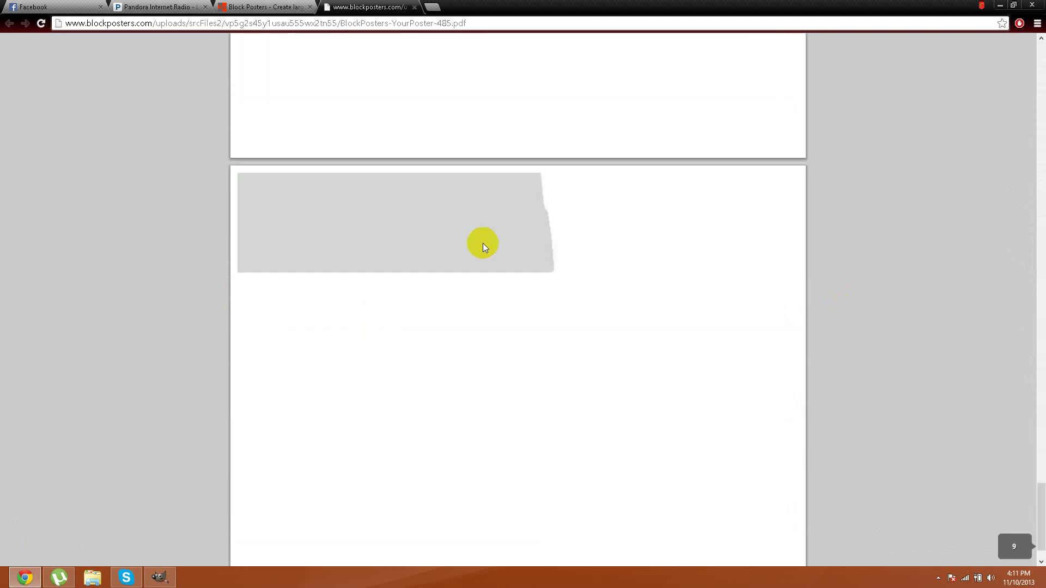
# - Open Chrome's print dialog for the nine-page Block Posters PDF
pyautogui.moveTo(948, 540)
pyautogui.click(1010, 543)
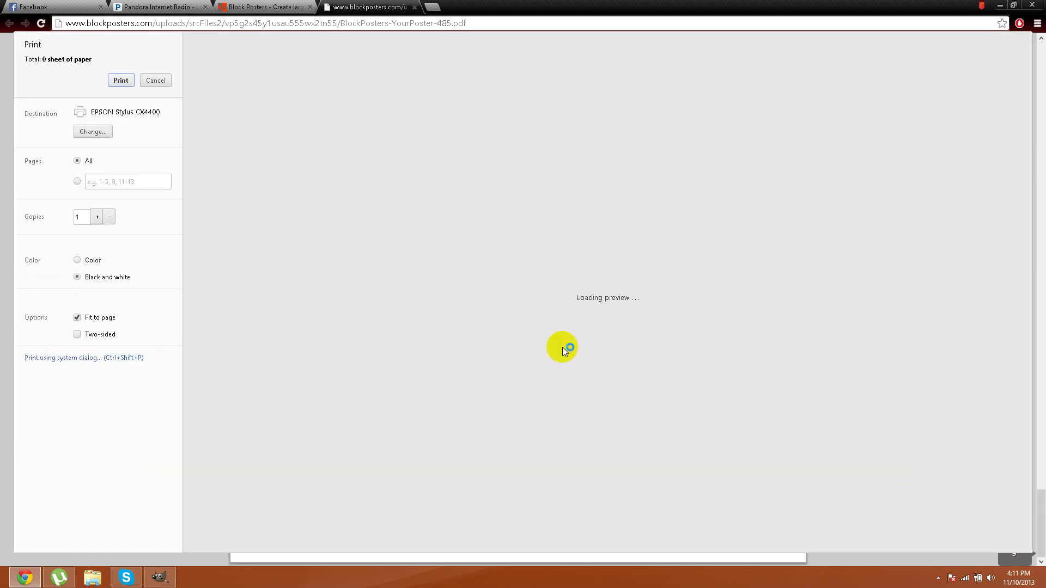